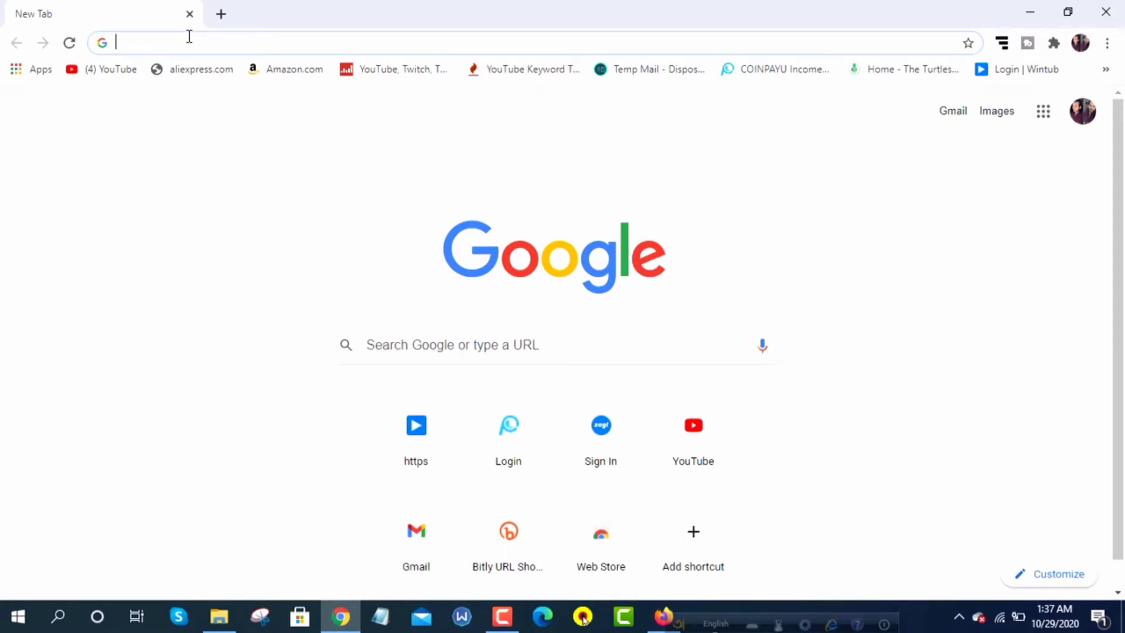
pyautogui.write('www')
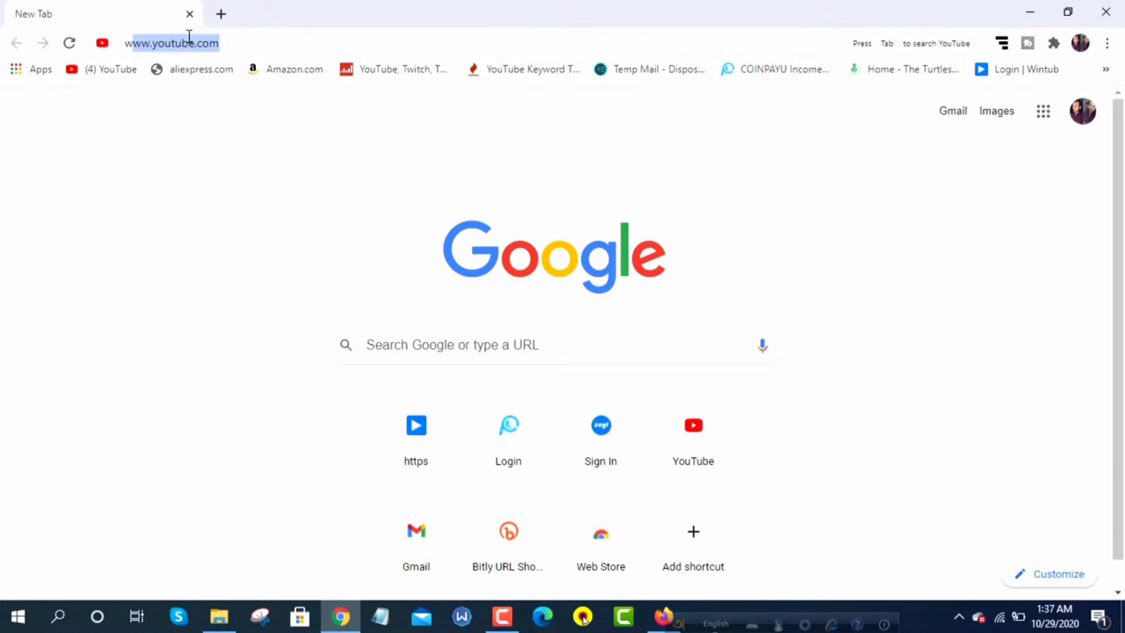
pyautogui.write('.pa')
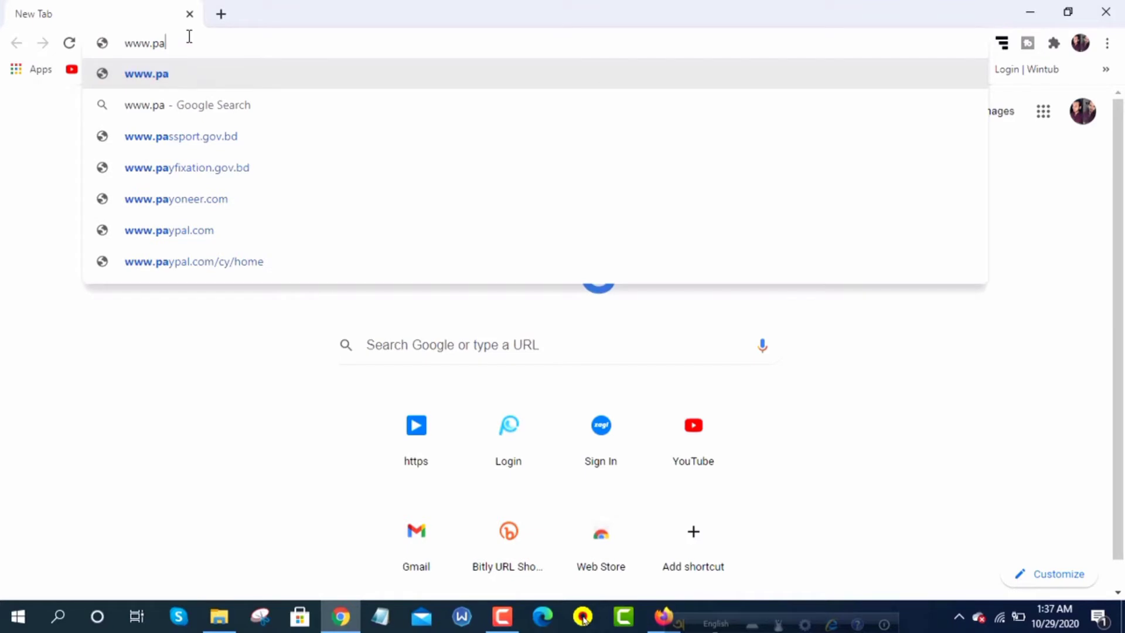
pyautogui.write('ypal')
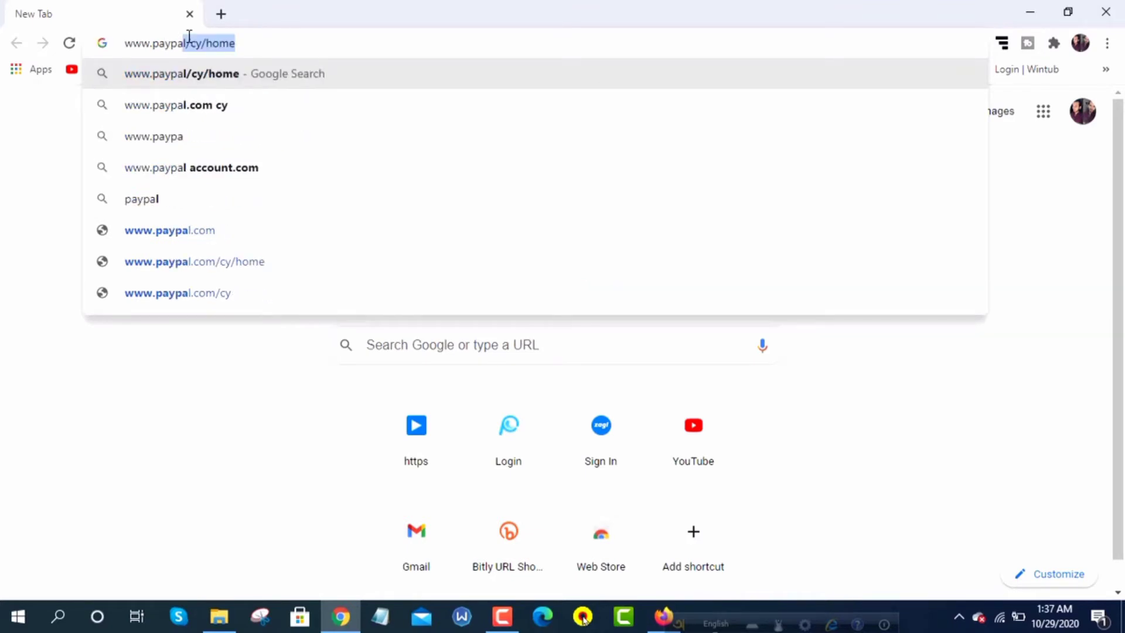
pyautogui.write('.c')
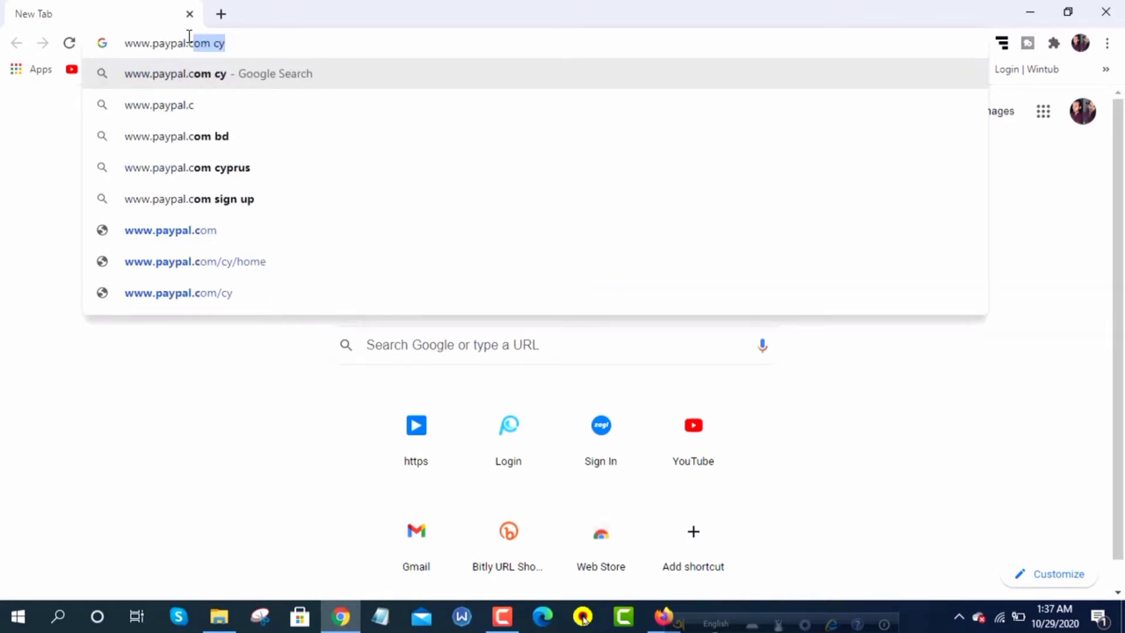
pyautogui.write('om/')
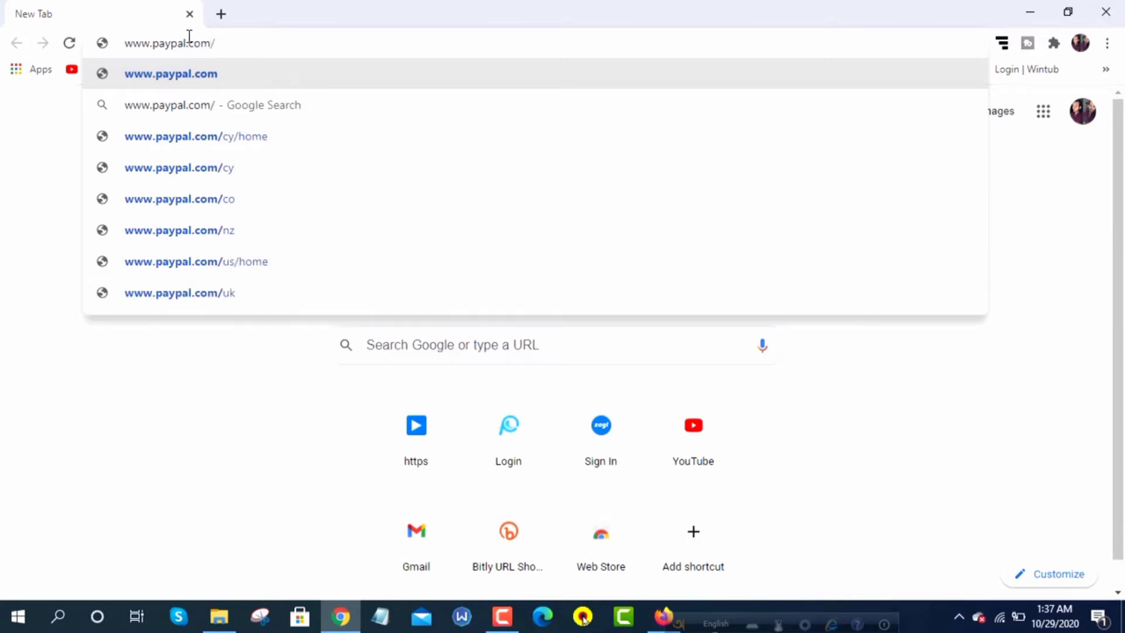
pyautogui.write('cy')
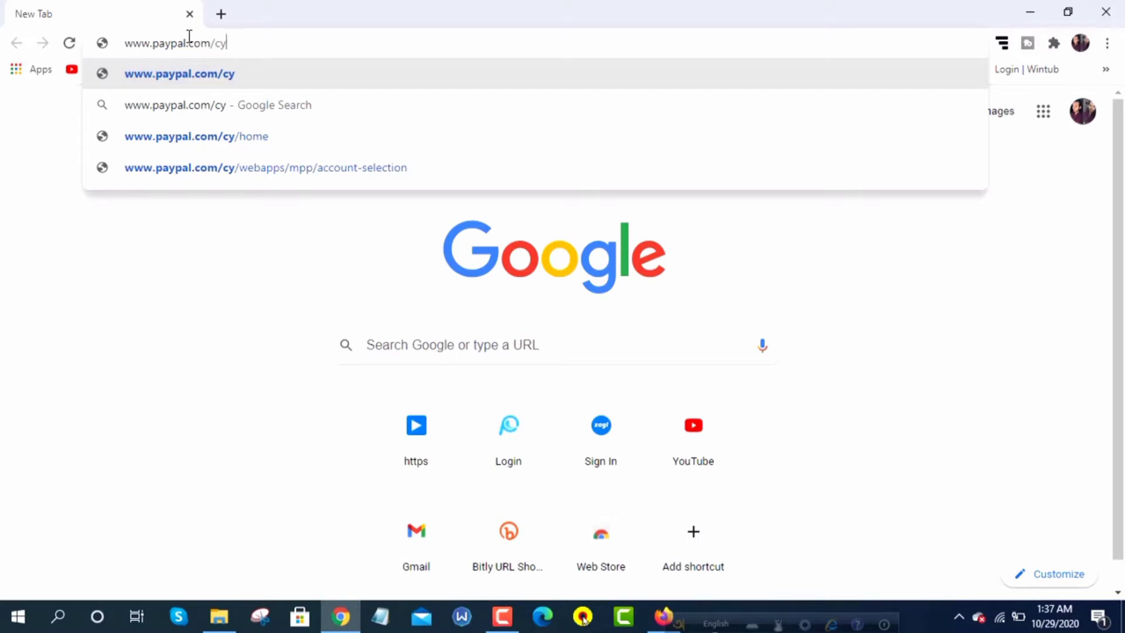
pyautogui.press('Return')
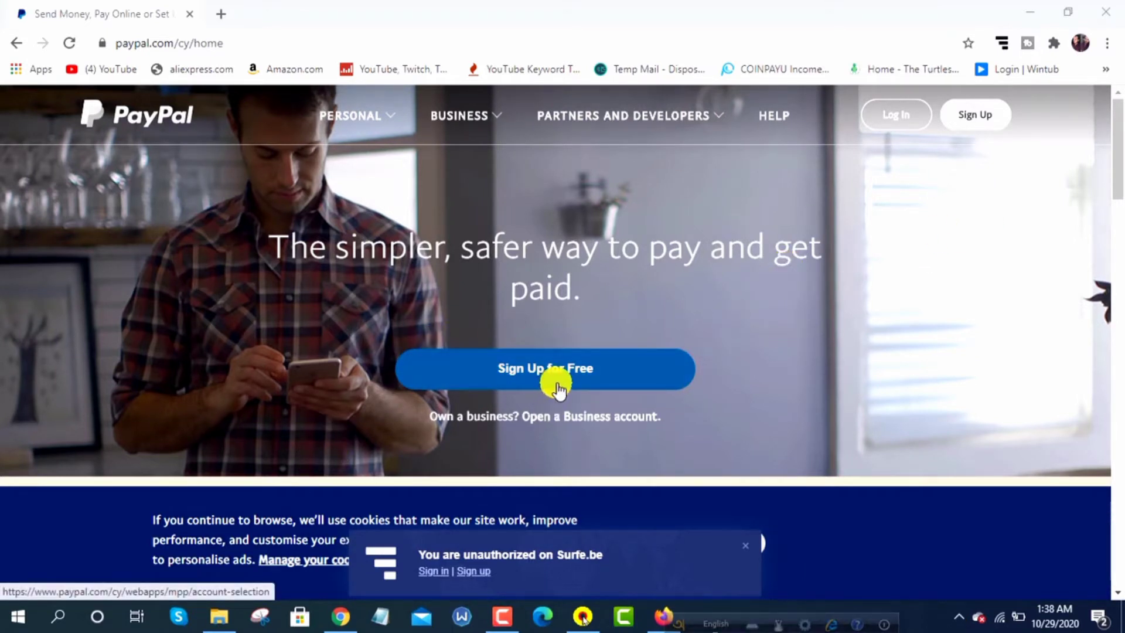
# Start a free sign-up, continue with Business Account for Cyprus, and dismiss the Surfe.be notification
pyautogui.click(588, 374)
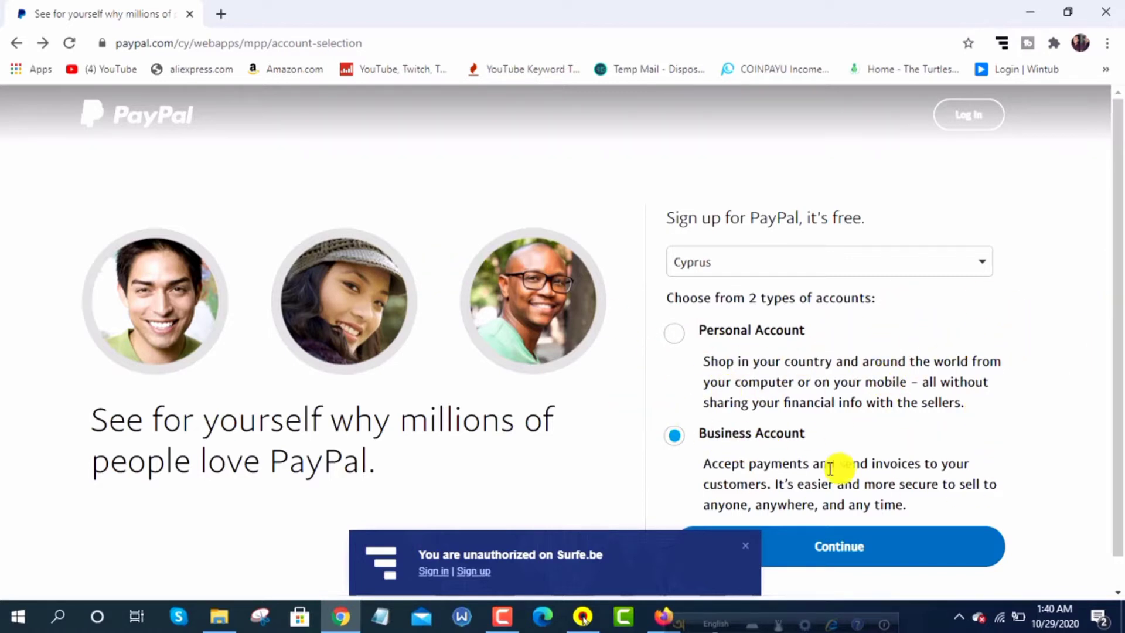
pyautogui.click(899, 546)
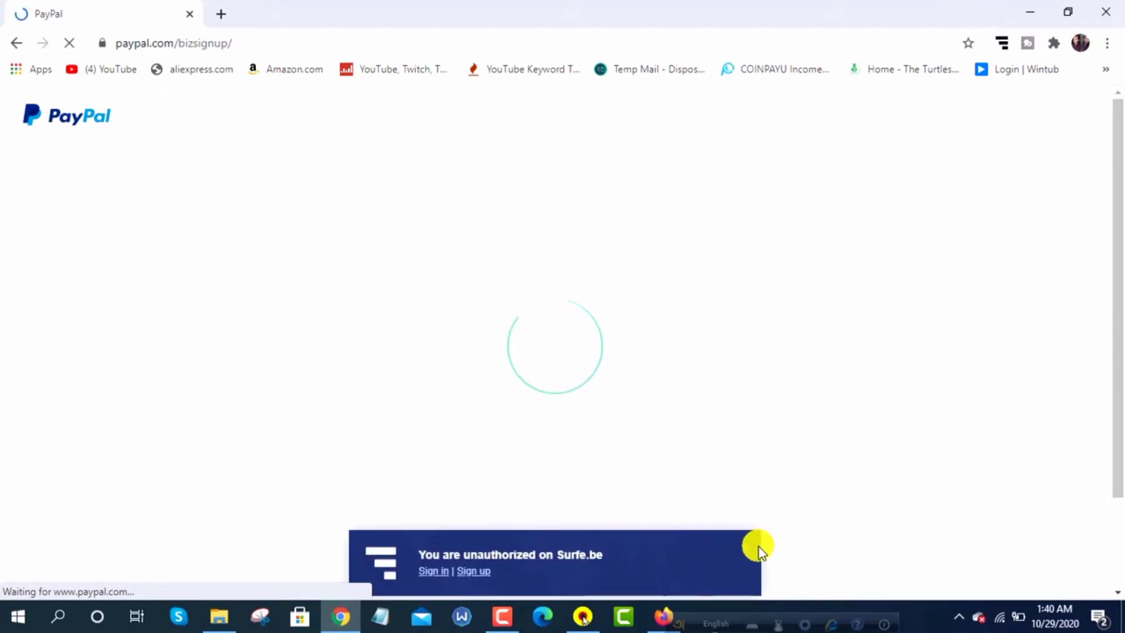
pyautogui.click(748, 547)
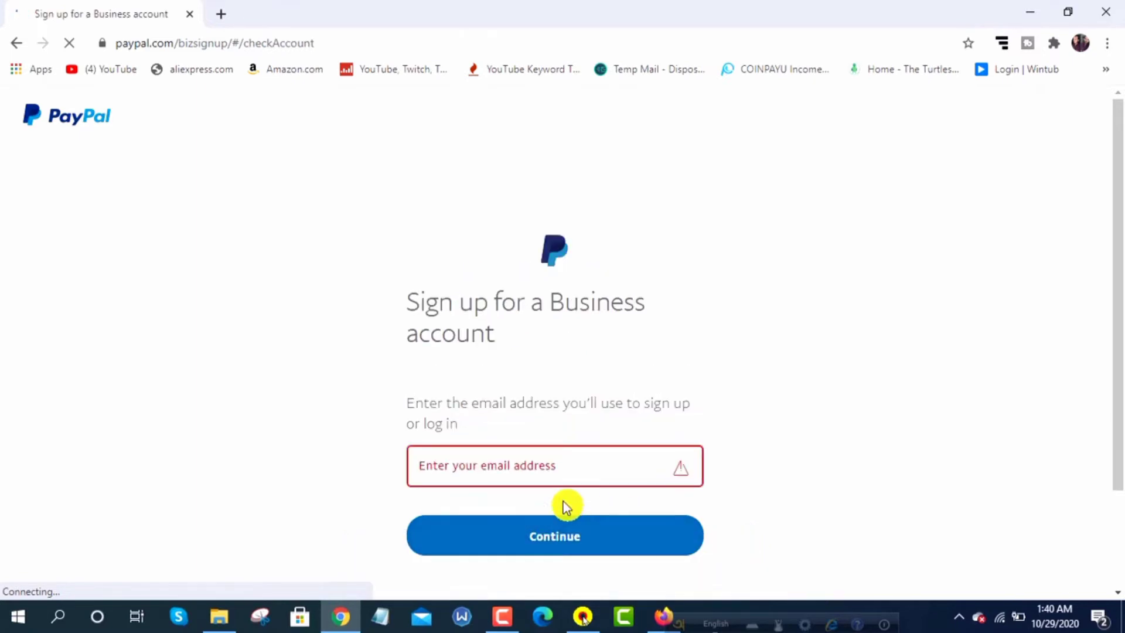
# Enter the account's Gmail address, close the Surfe.be banner, and submit it
pyautogui.click(524, 472)
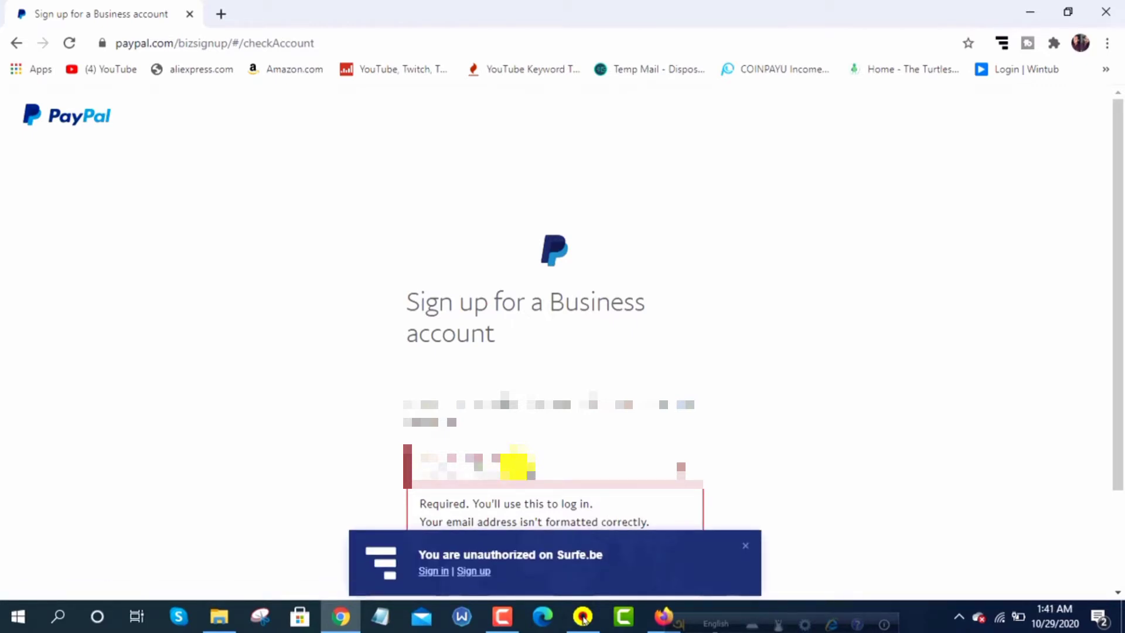
pyautogui.write('@gmail.com')
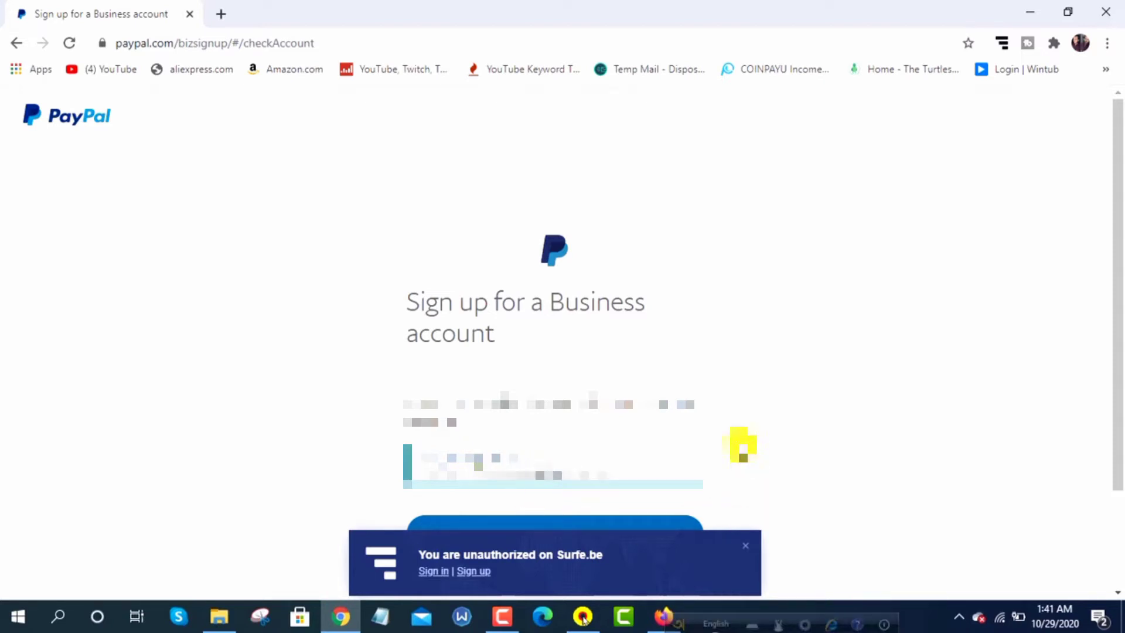
pyautogui.click(739, 546)
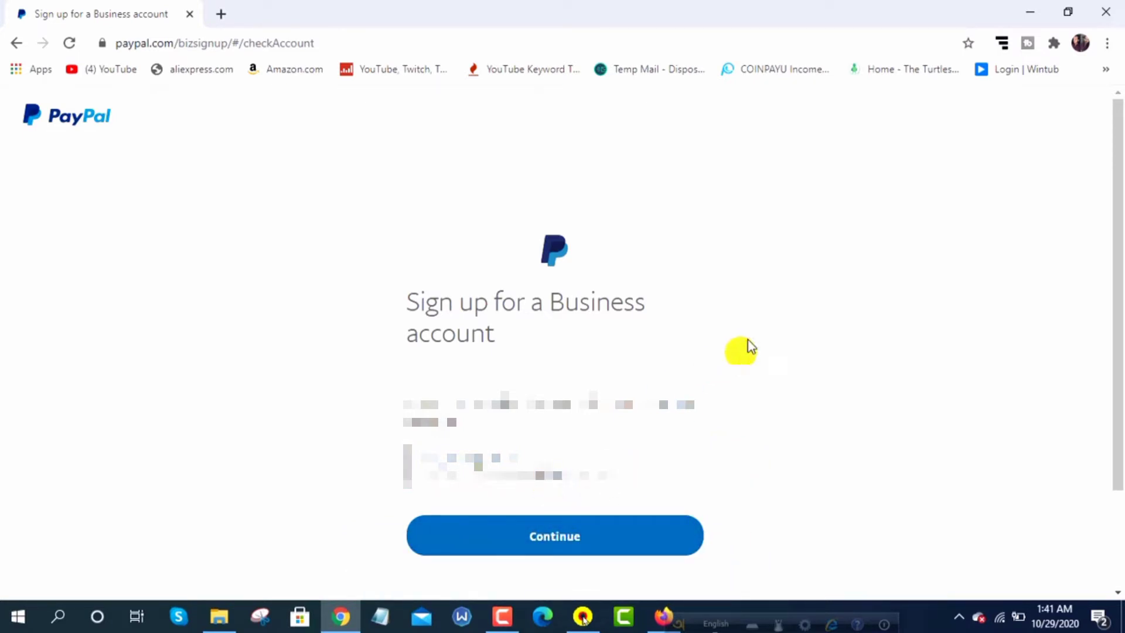
pyautogui.click(573, 539)
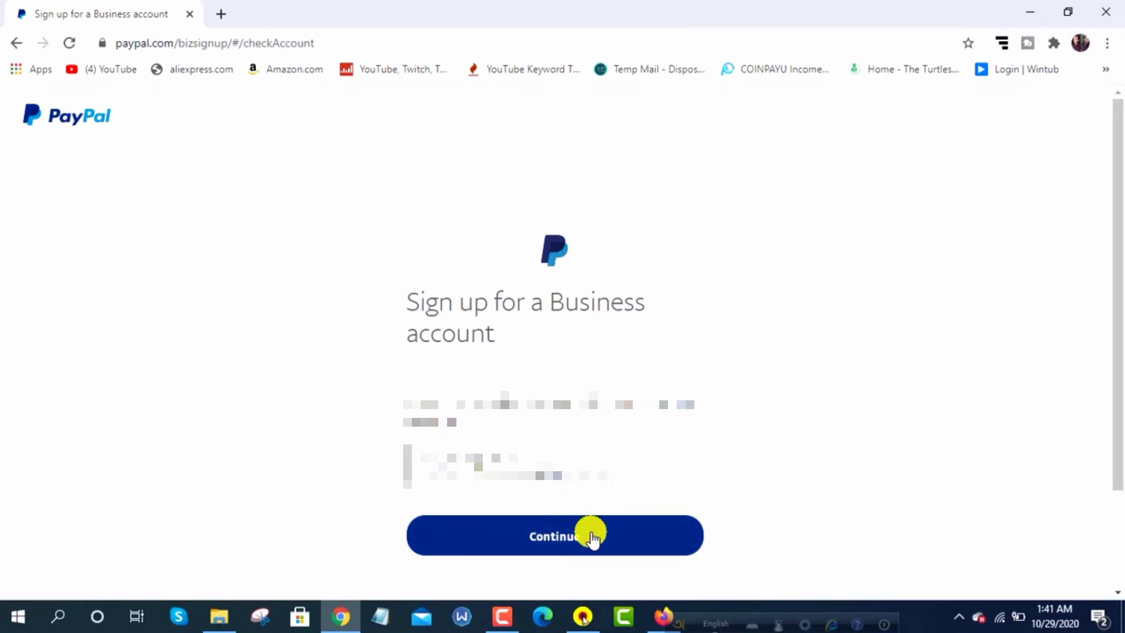
pyautogui.click(592, 536)
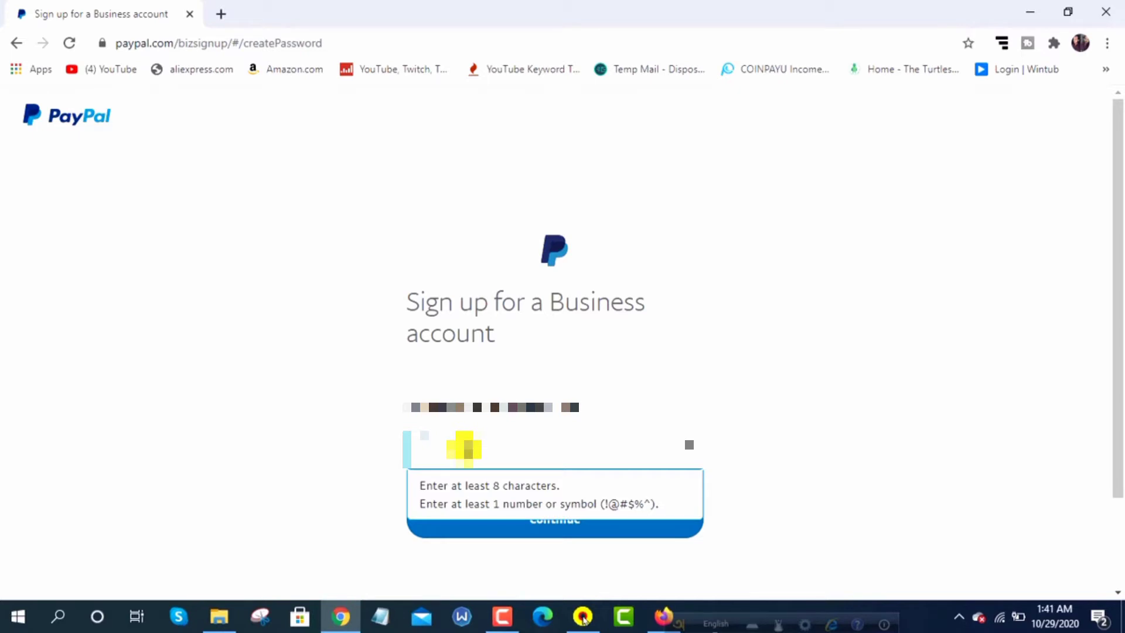
# Type a mixed-case password of at least 8 characters and submit it
pyautogui.press('capslock')
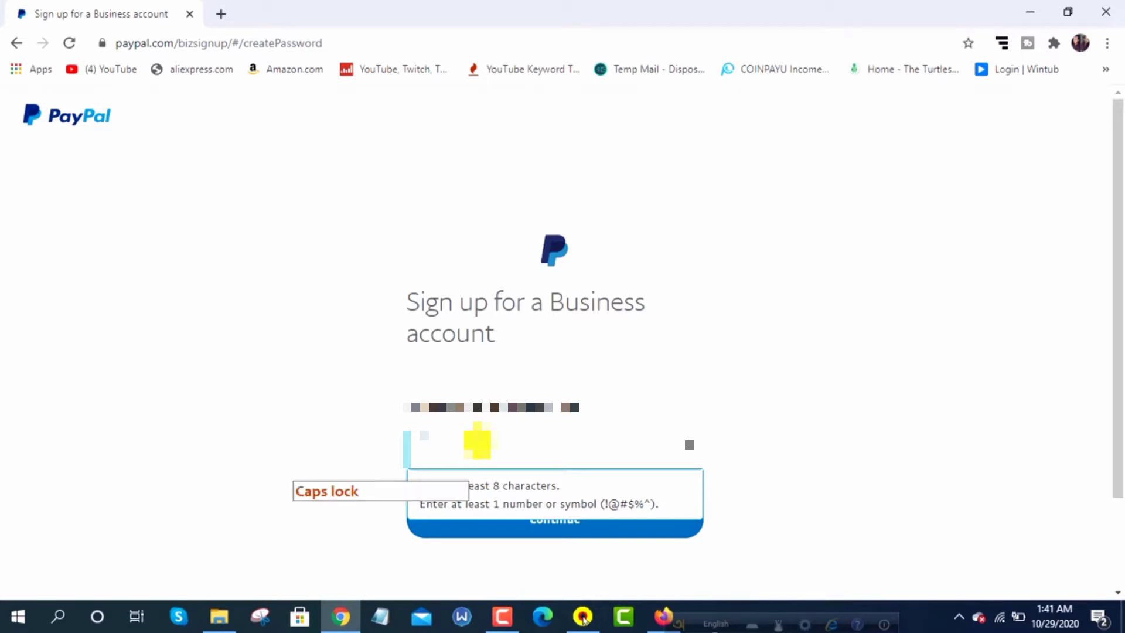
pyautogui.write('•')
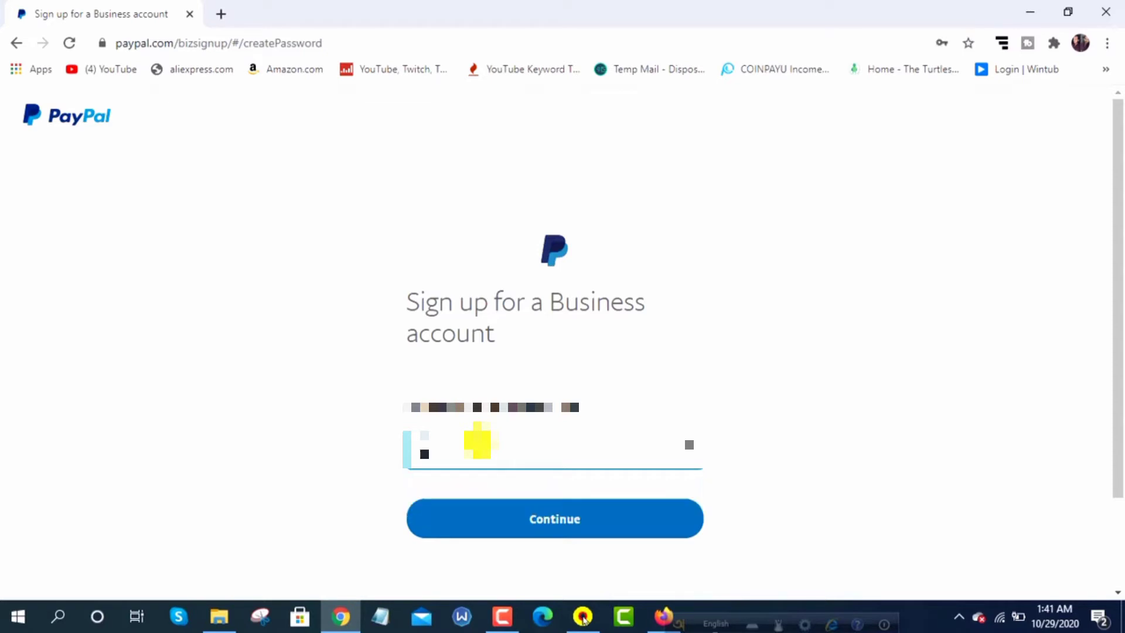
pyautogui.press('capslock')
pyautogui.write('•••')
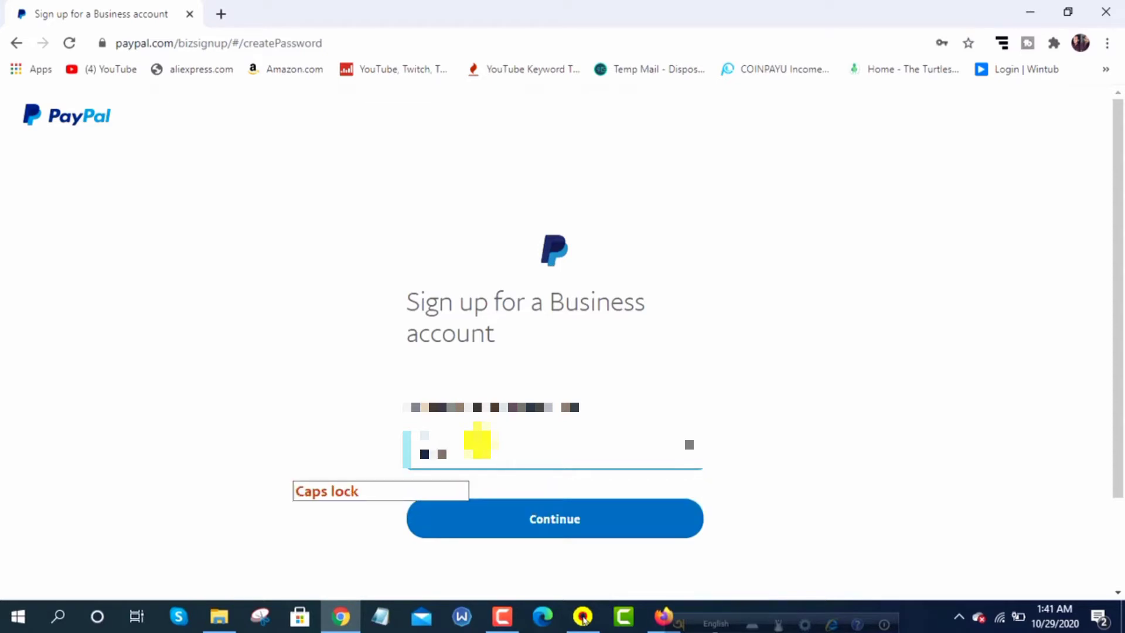
pyautogui.press('capslock')
pyautogui.press('capslock')
pyautogui.write('•')
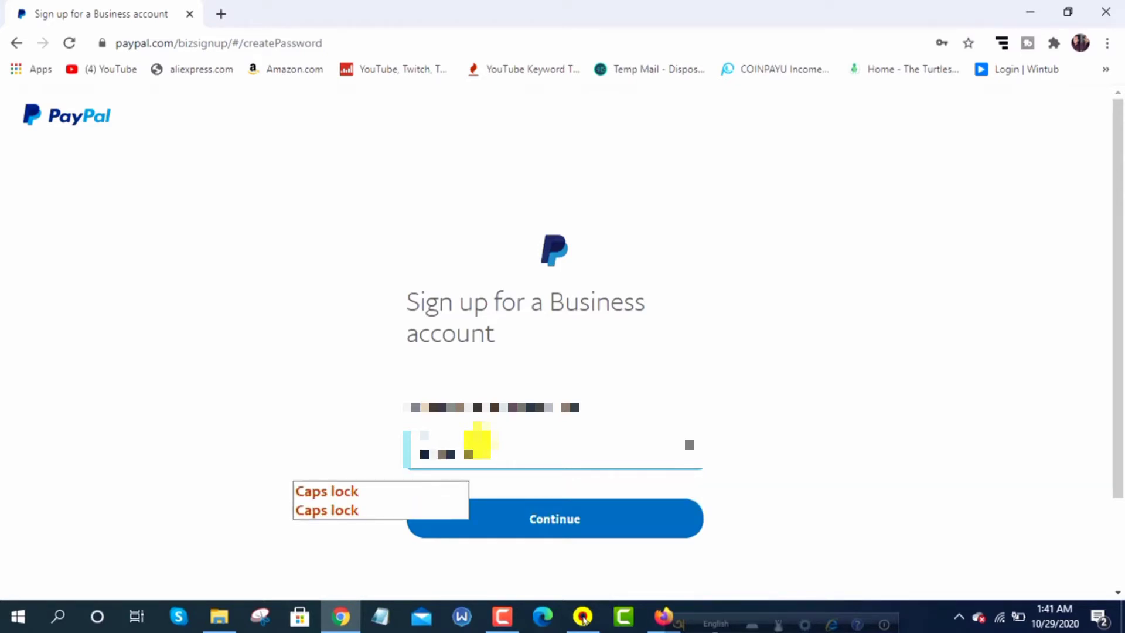
pyautogui.write('••')
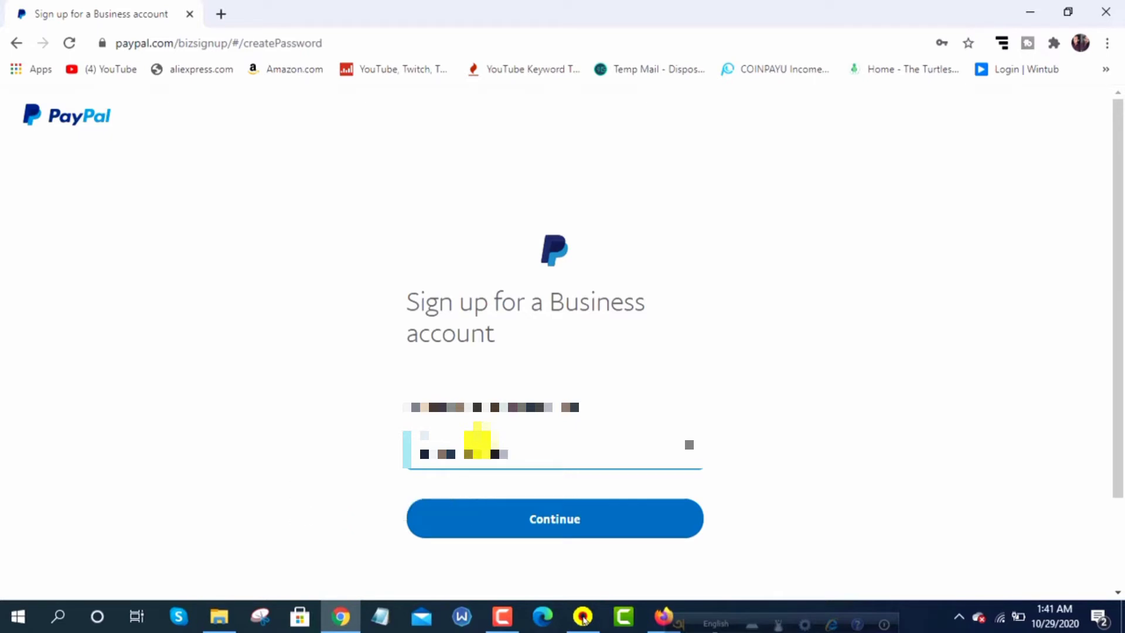
pyautogui.press('BackSpace')
pyautogui.click(801, 436)
pyautogui.click(504, 454)
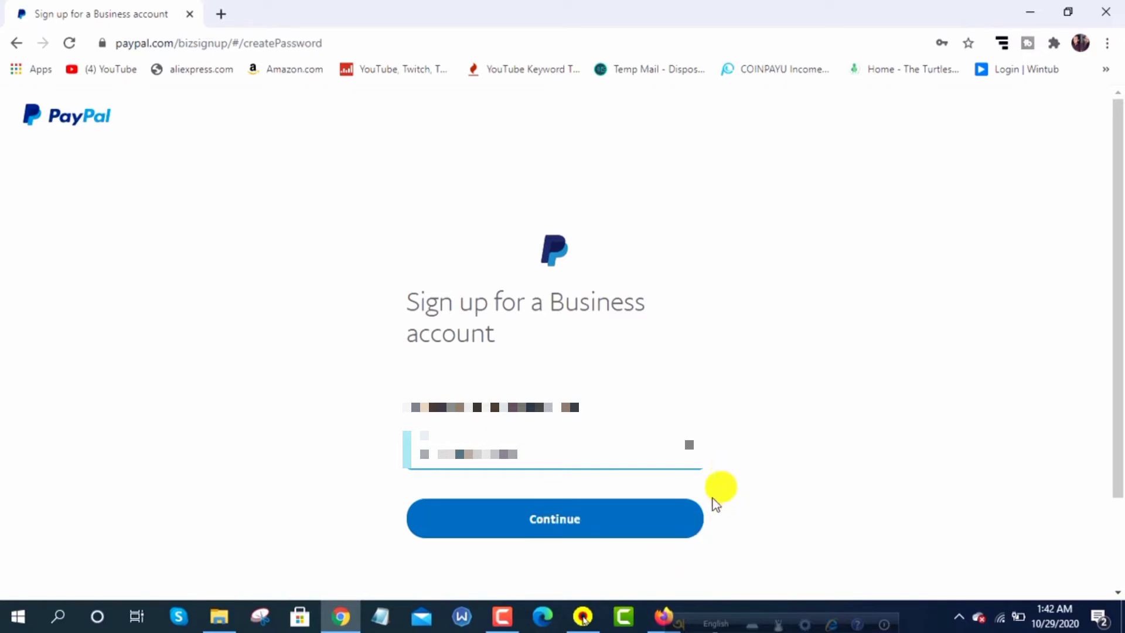
pyautogui.click(603, 533)
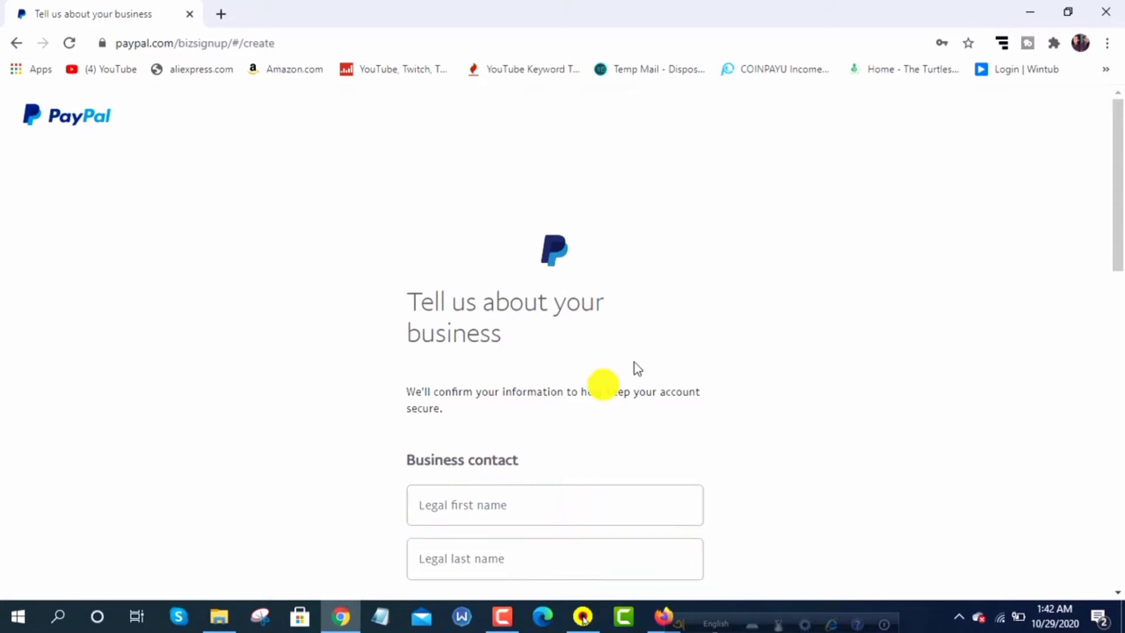
# Fill in the contact's legal first name and legal last name
pyautogui.scroll(-3, 634, 362)
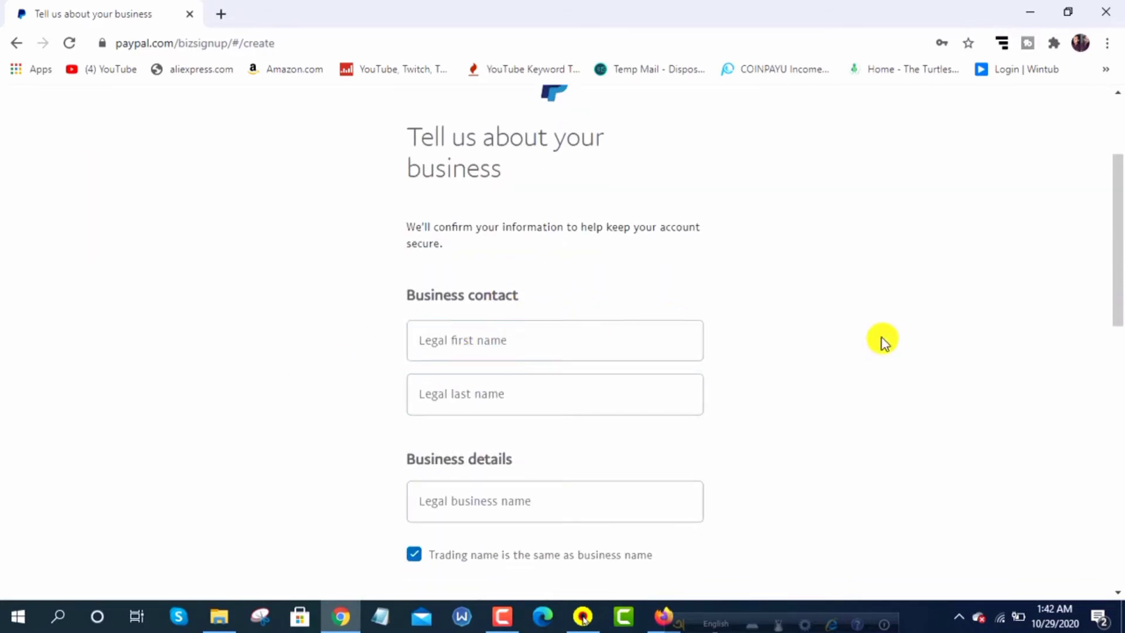
pyautogui.click(483, 344)
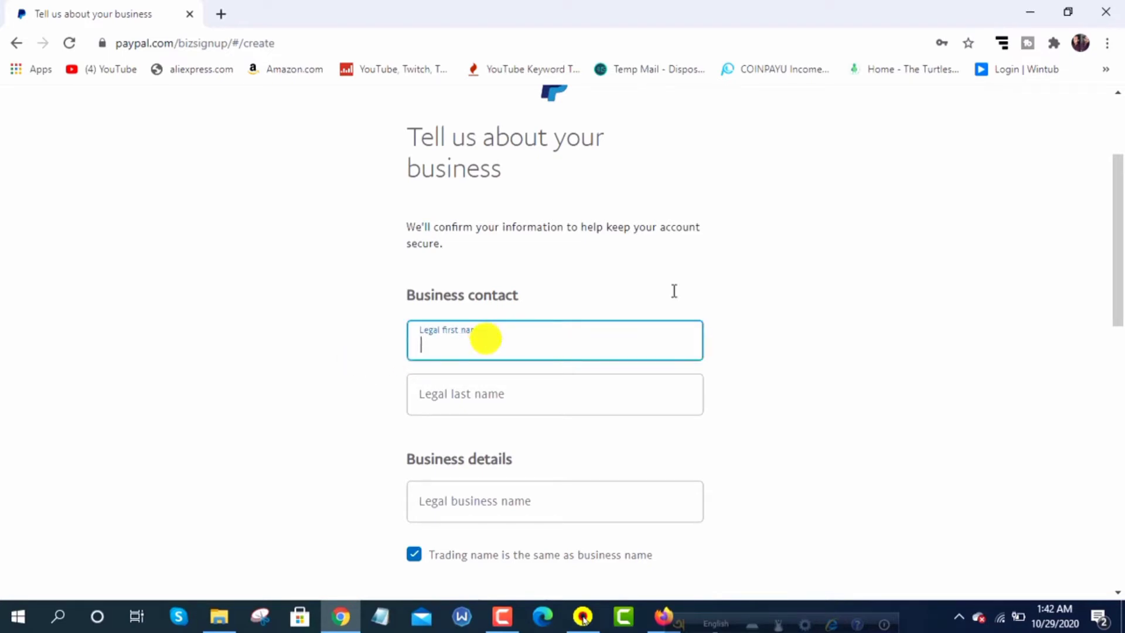
pyautogui.scroll(-1, 620, 287)
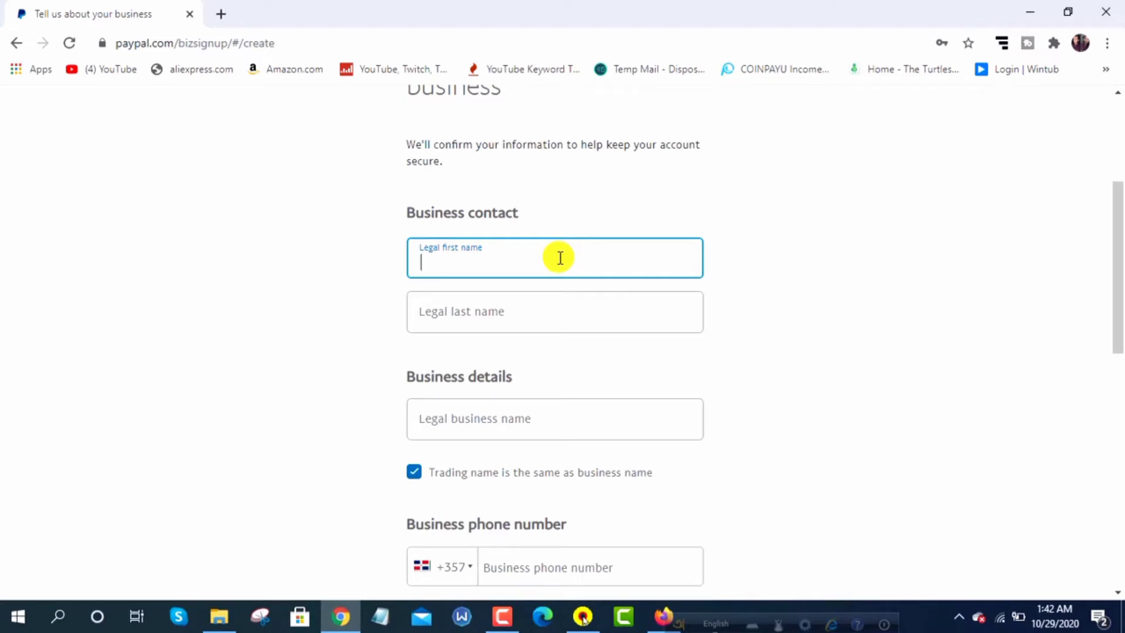
pyautogui.press('capslock')
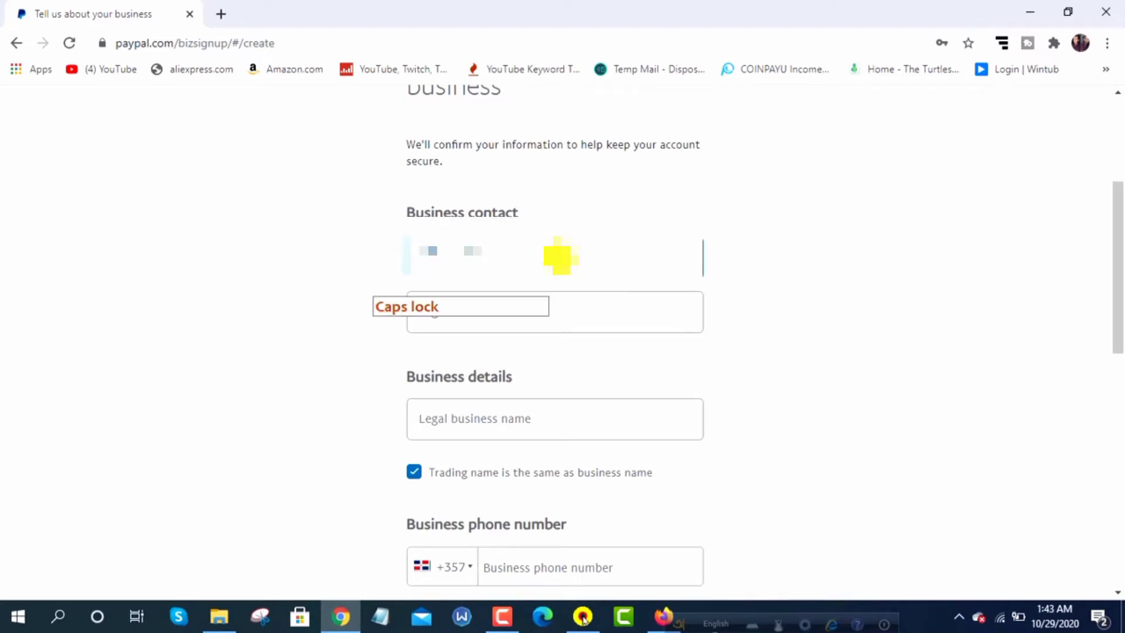
pyautogui.press('capslock')
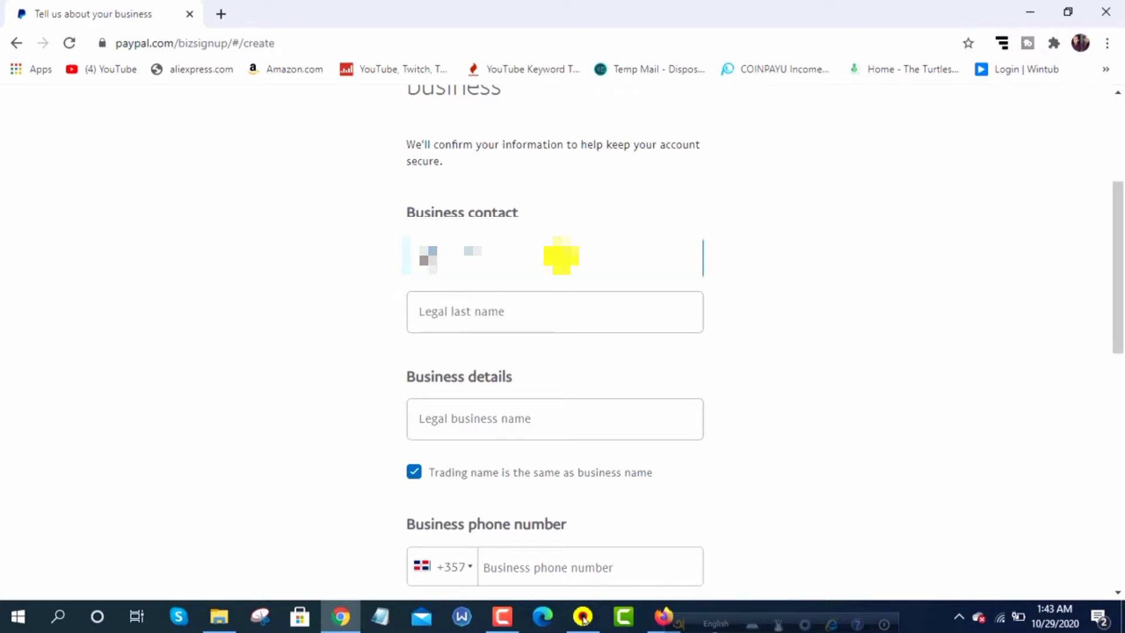
pyautogui.press('capslock')
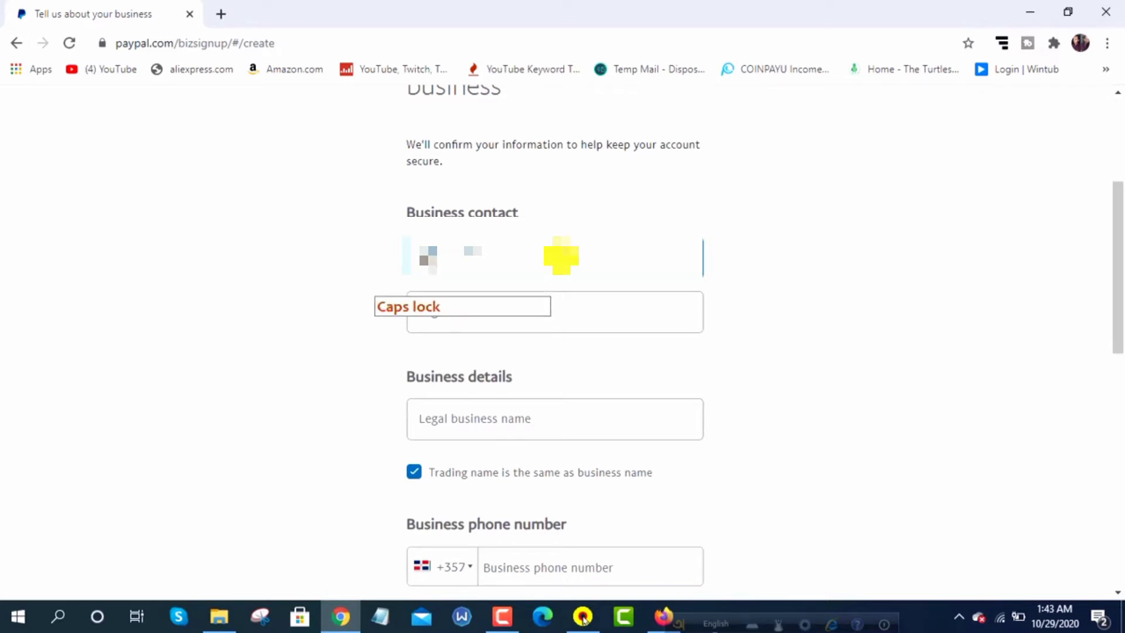
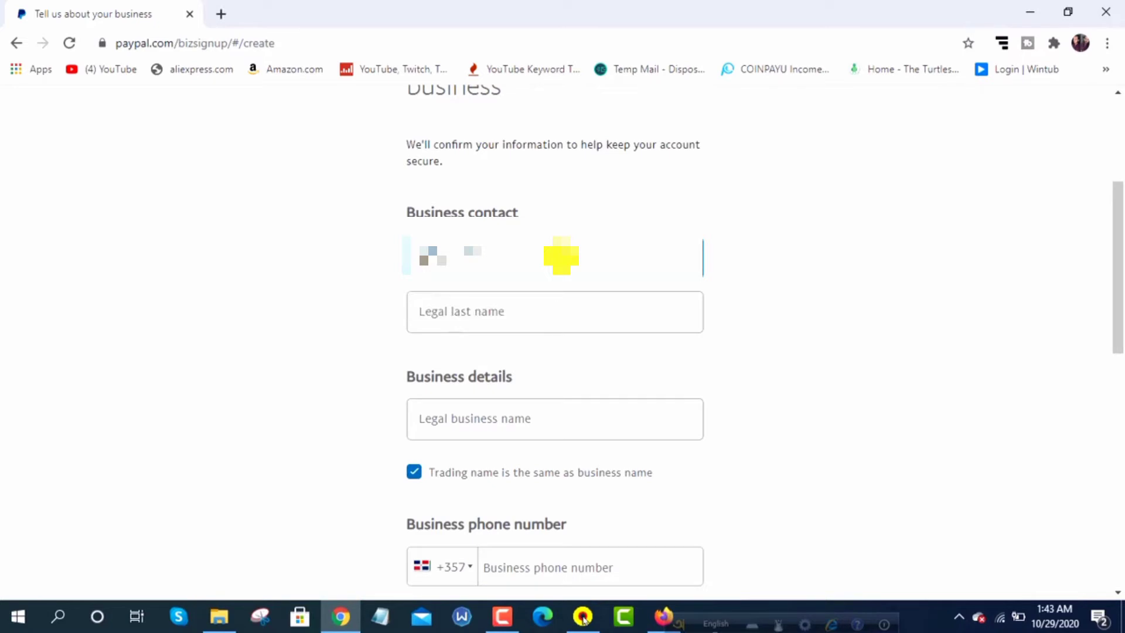
pyautogui.press('capslock')
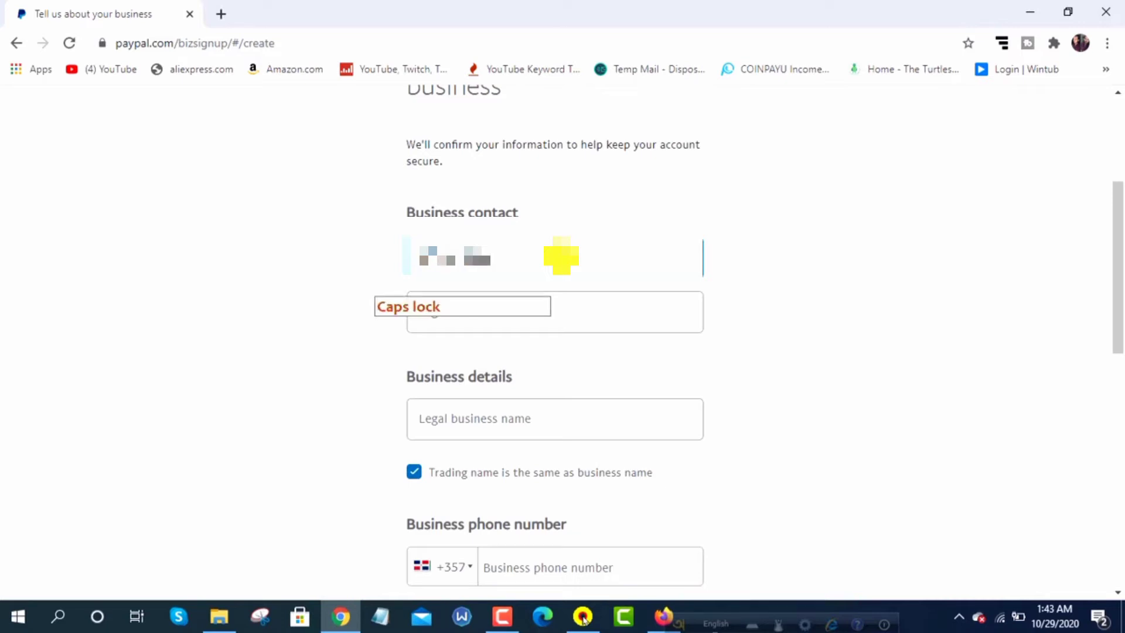
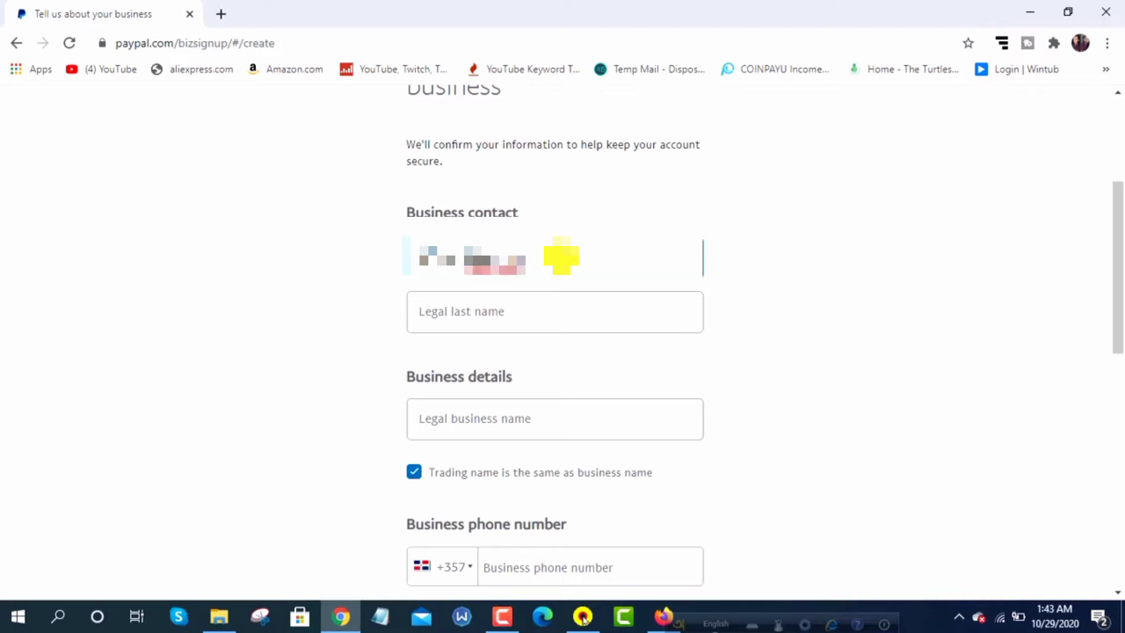
pyautogui.press('Tab')
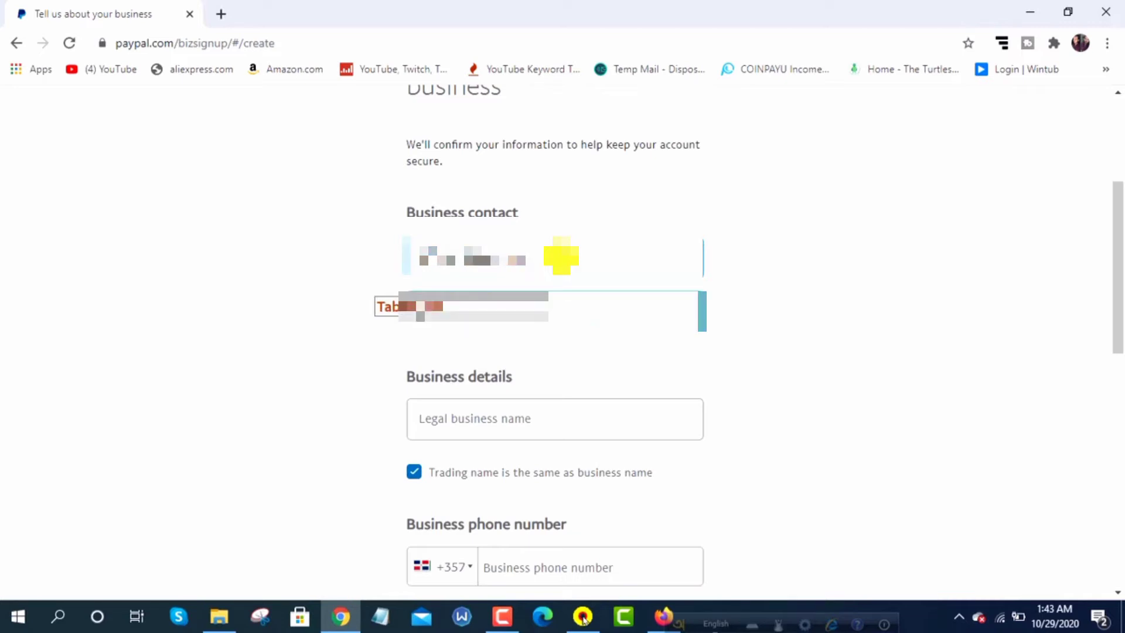
pyautogui.press('capslock')
pyautogui.press('capslock')
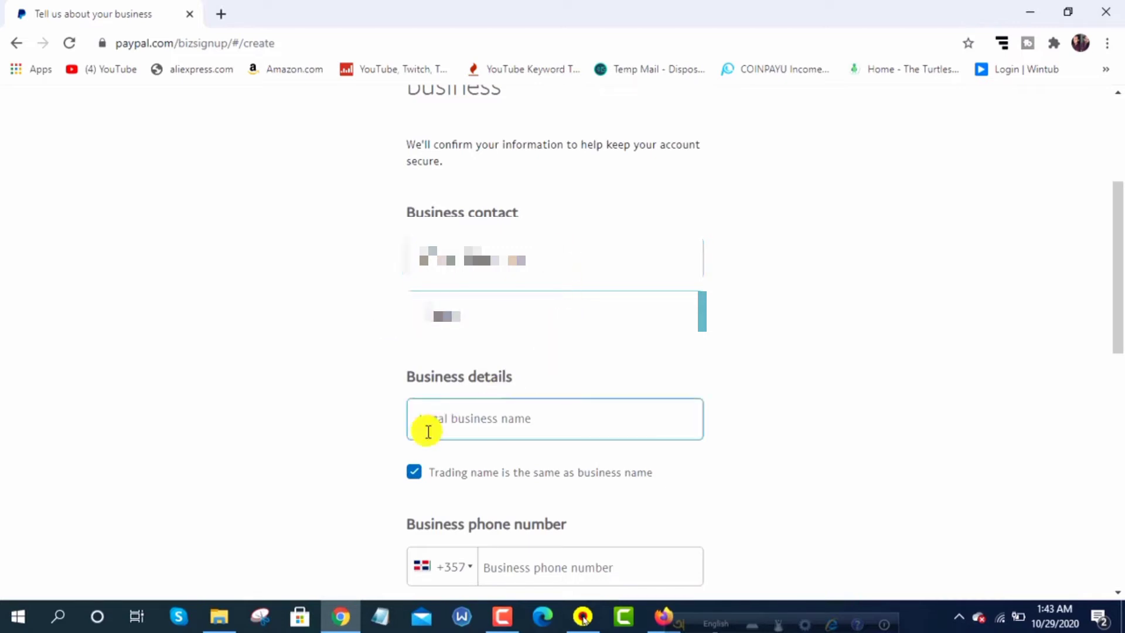
# Paste the company name into the Legal business name field
pyautogui.click(545, 417)
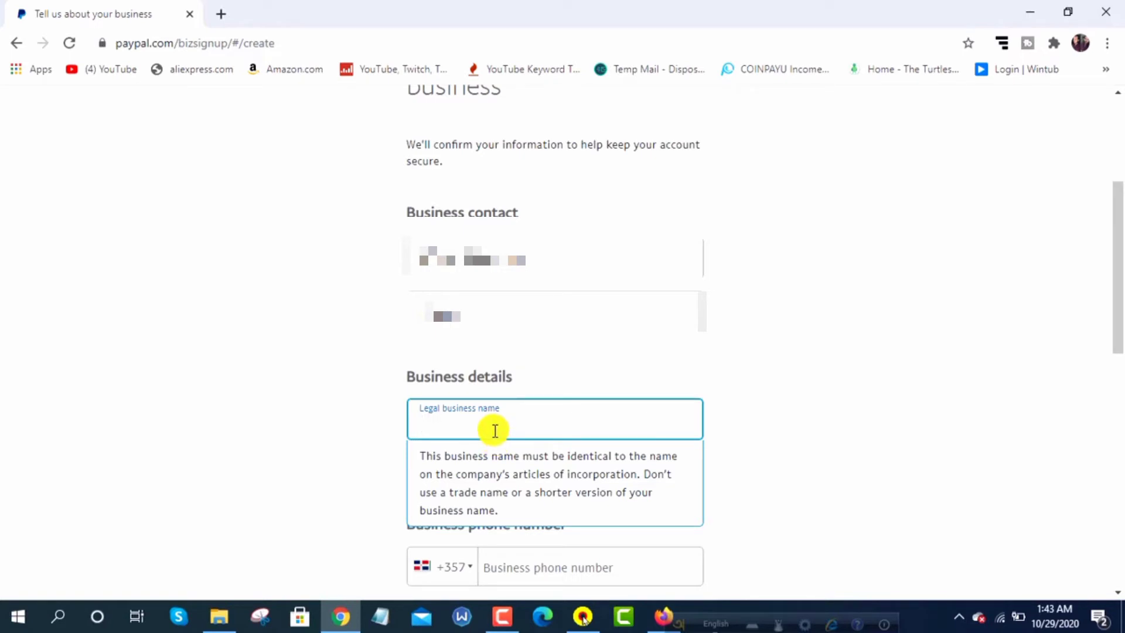
pyautogui.hotkey('ctrl', 'v')
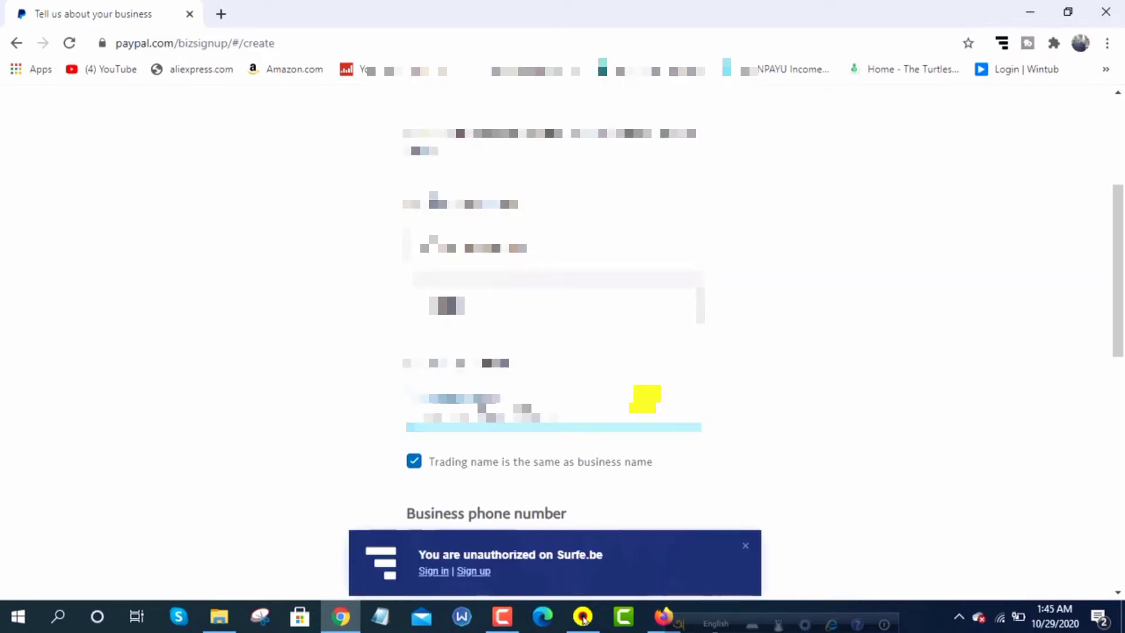
pyautogui.scroll(-4, 644, 398)
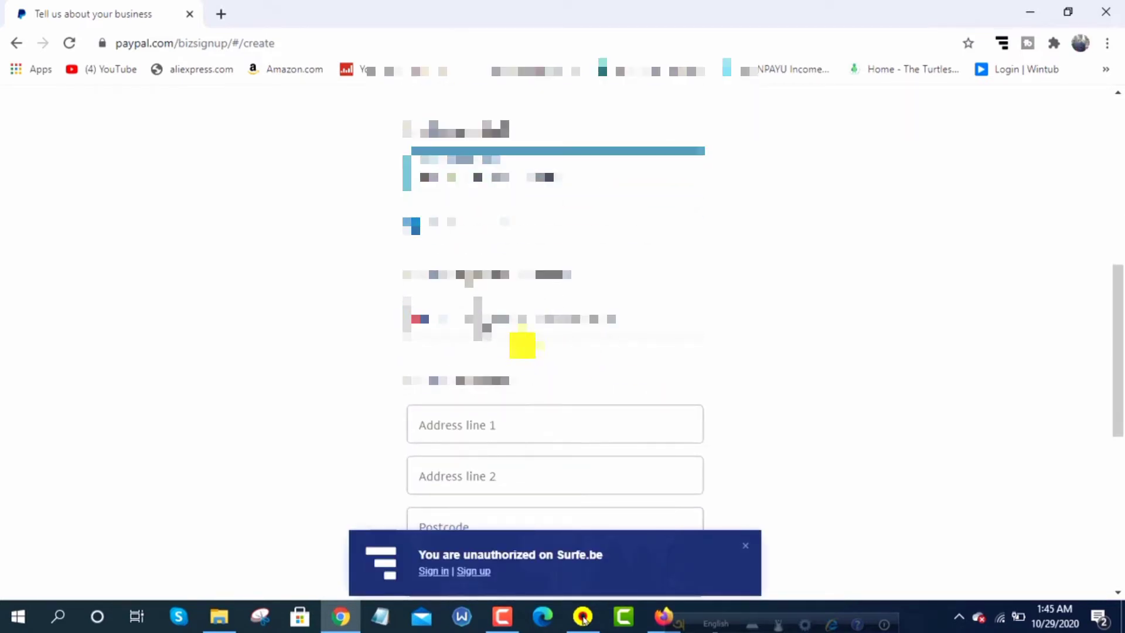
# Set the business phone country code to Bangladesh
pyautogui.click(455, 320)
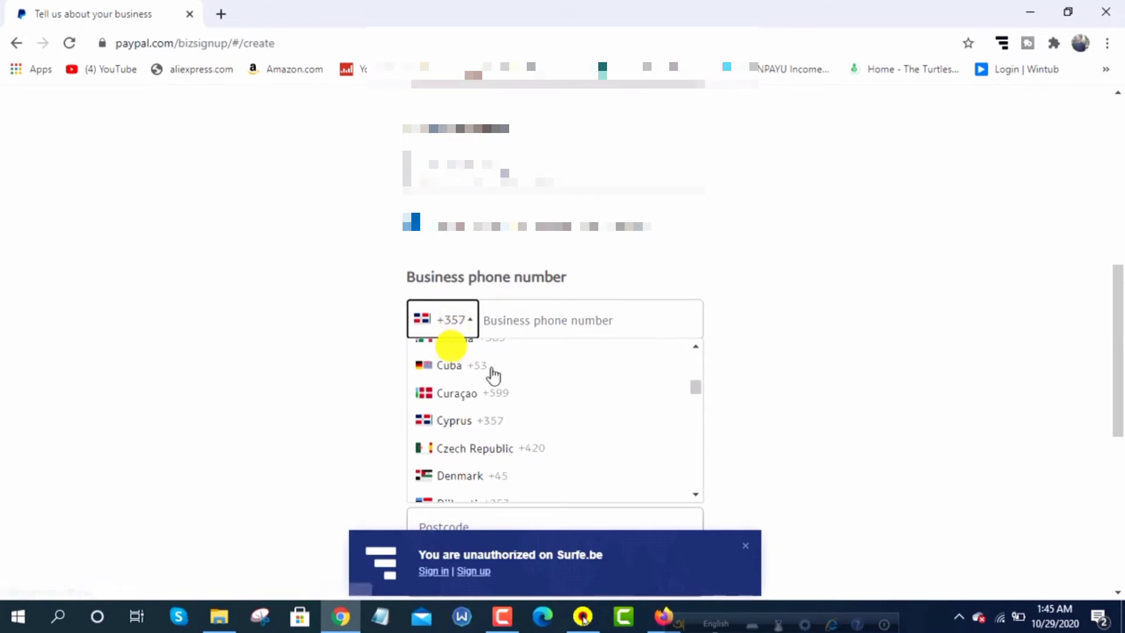
pyautogui.scroll(-2, 536, 436)
pyautogui.scroll(-2, 551, 428)
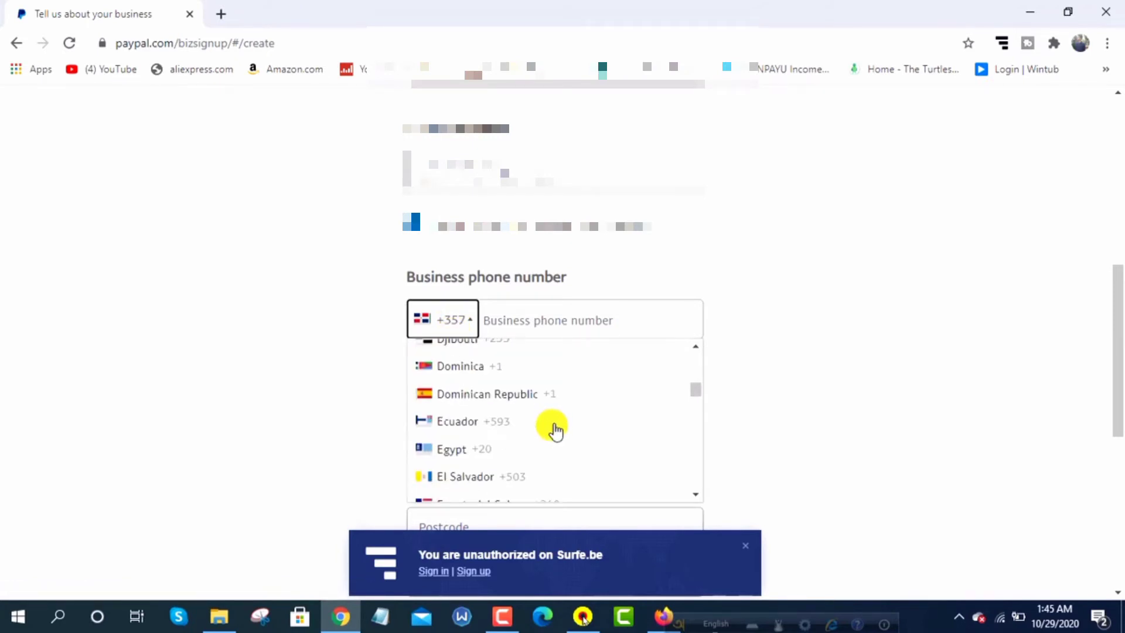
pyautogui.scroll(5, 555, 428)
pyautogui.scroll(10, 557, 426)
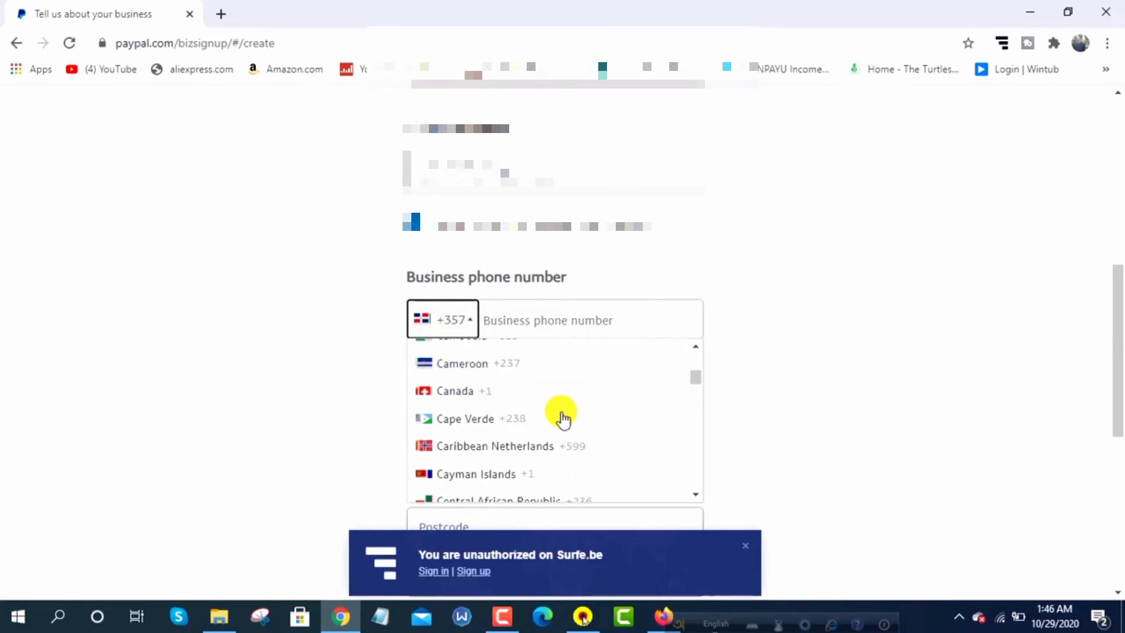
pyautogui.scroll(3, 558, 434)
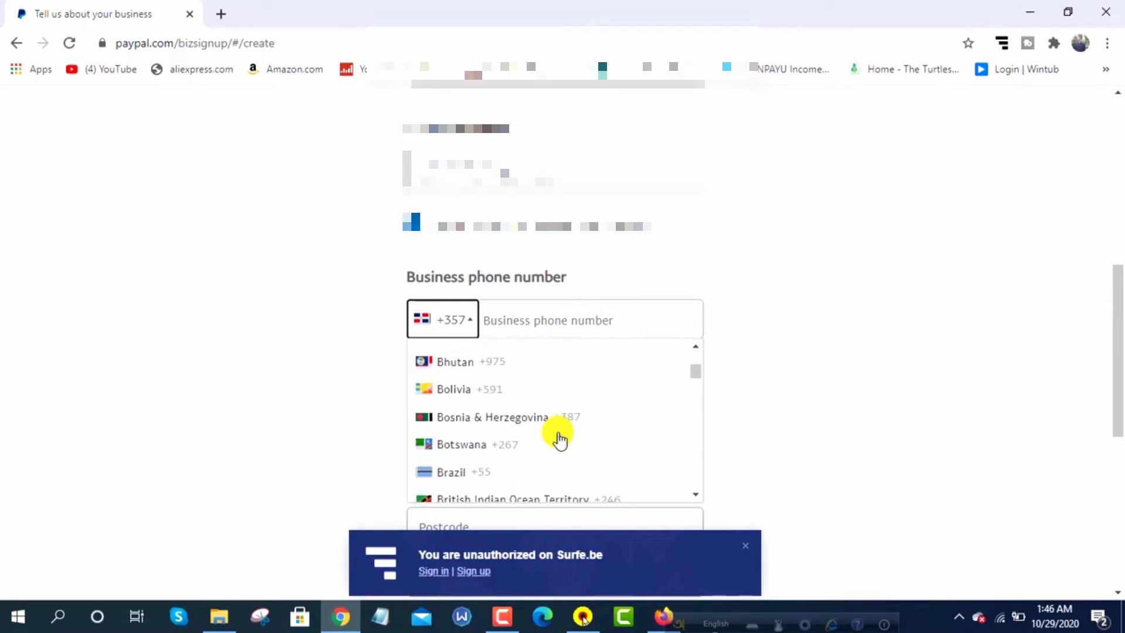
pyautogui.scroll(3, 504, 444)
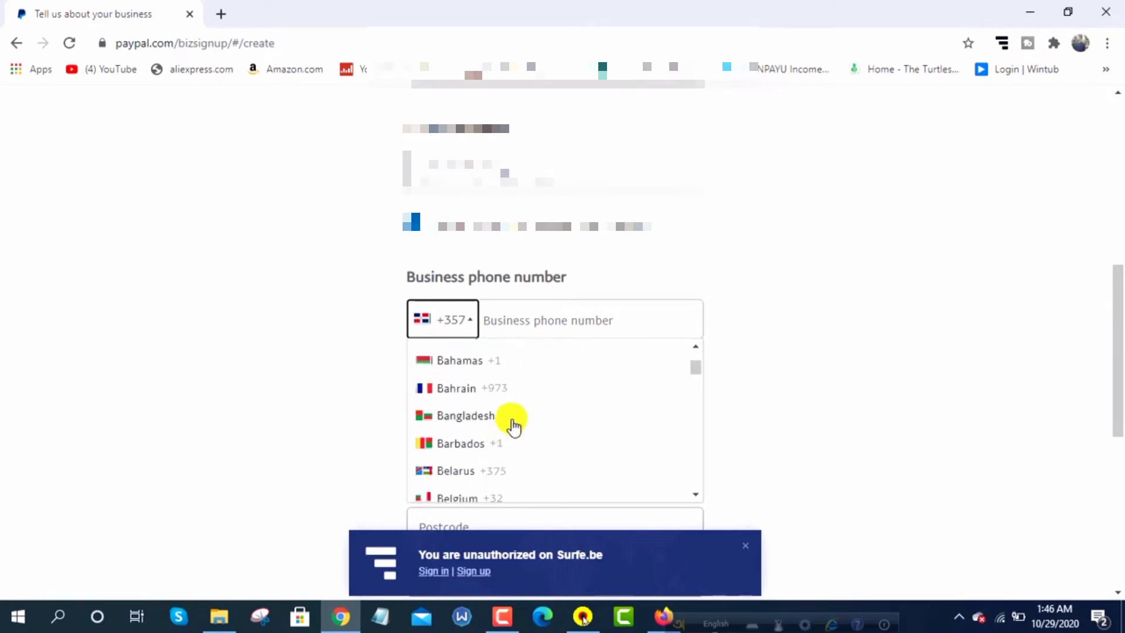
pyautogui.click(545, 417)
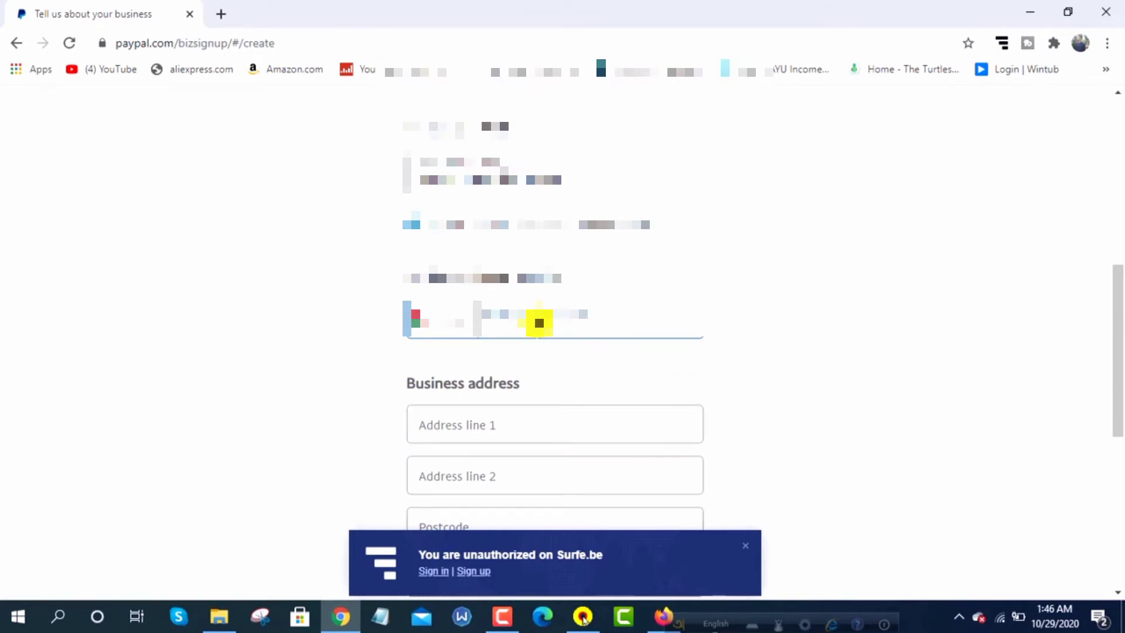
# Enter the business phone number, keeping the Bangladesh code
pyautogui.write('1')
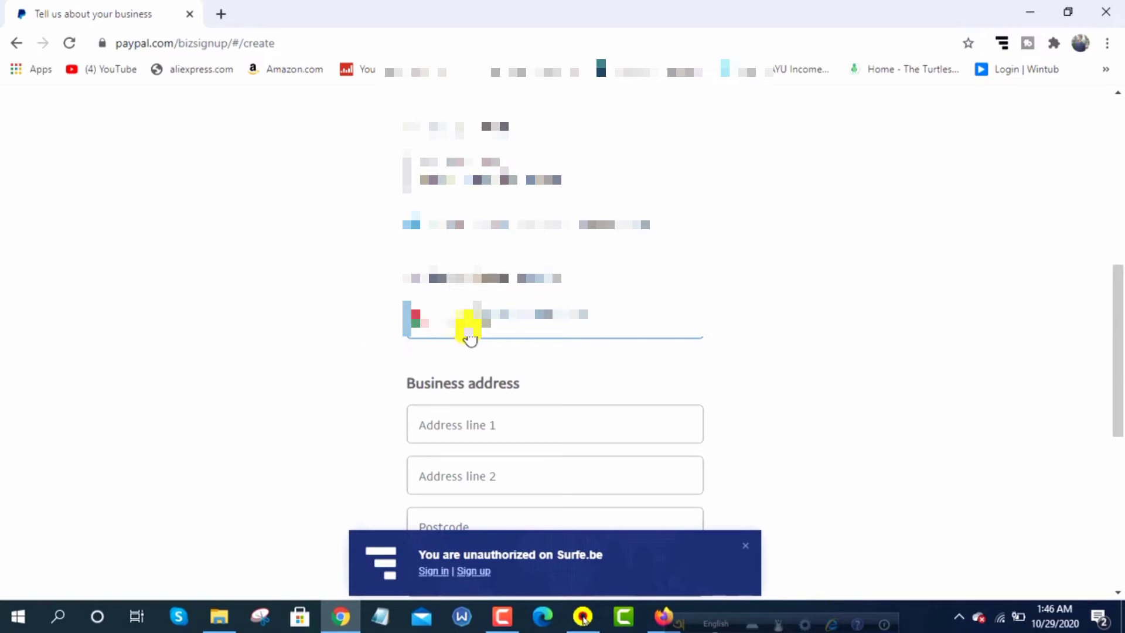
pyautogui.click(467, 332)
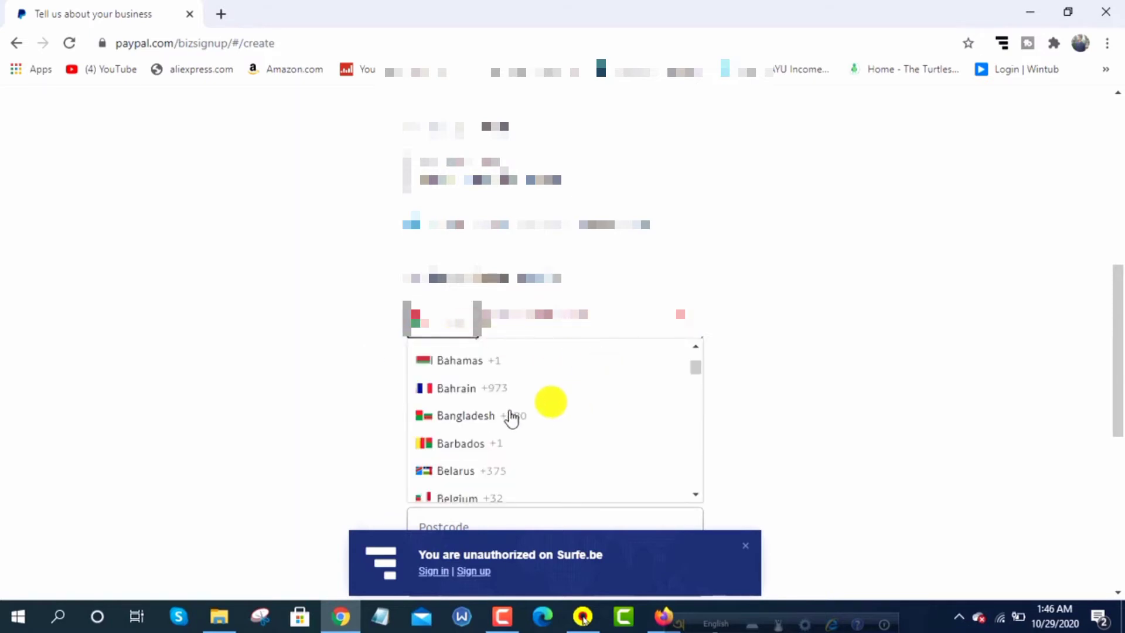
pyautogui.click(509, 414)
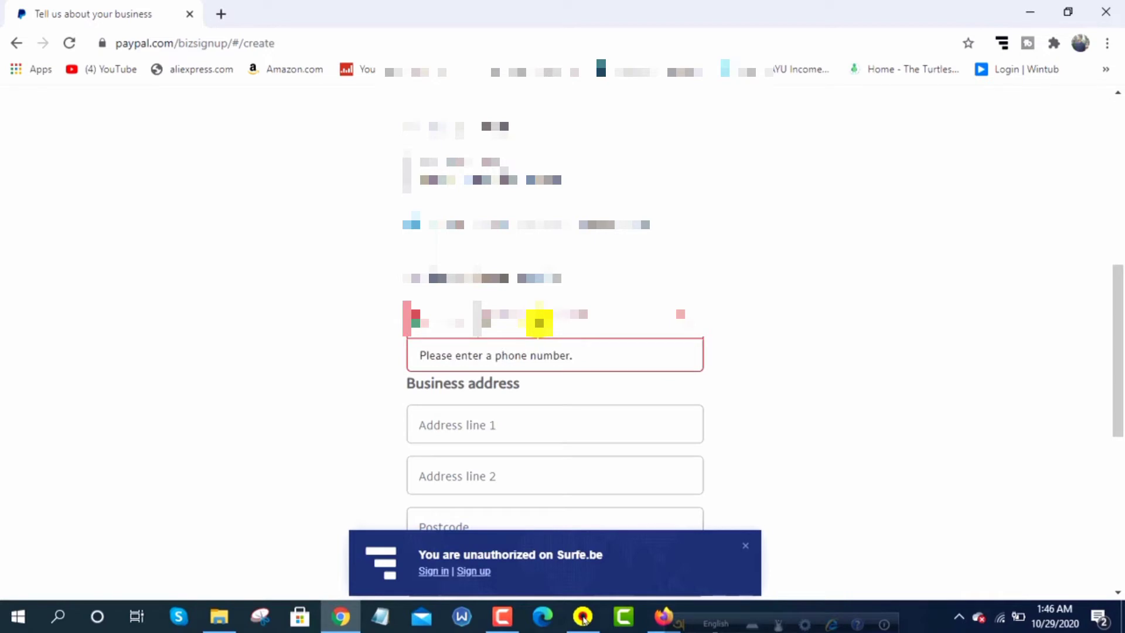
pyautogui.write('0171')
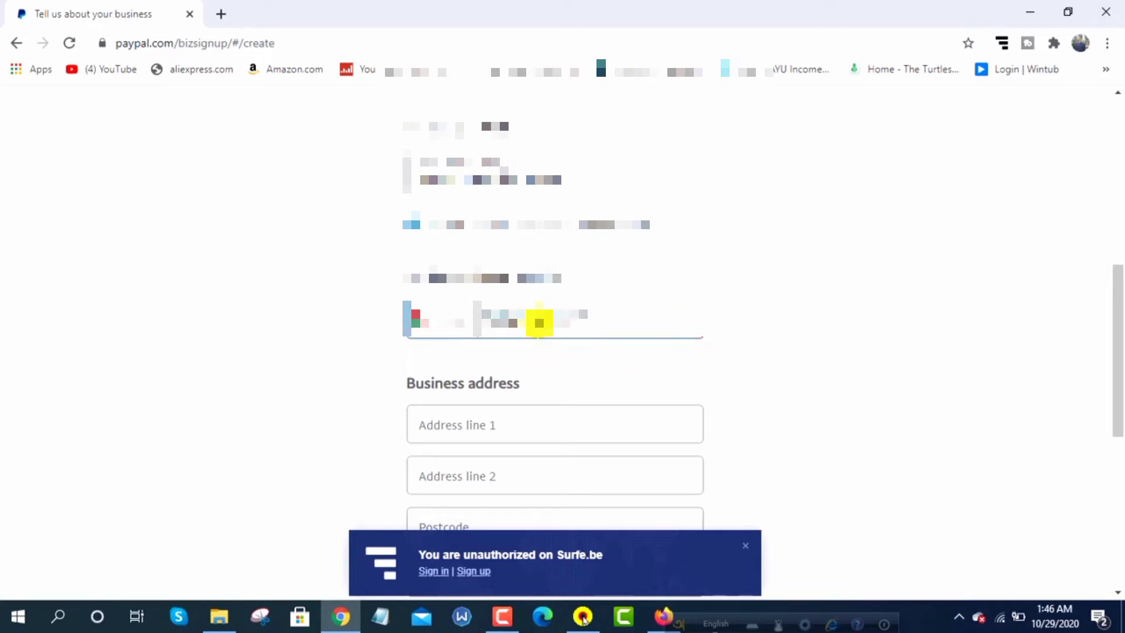
pyautogui.scroll(-2, 643, 359)
pyautogui.click(472, 346)
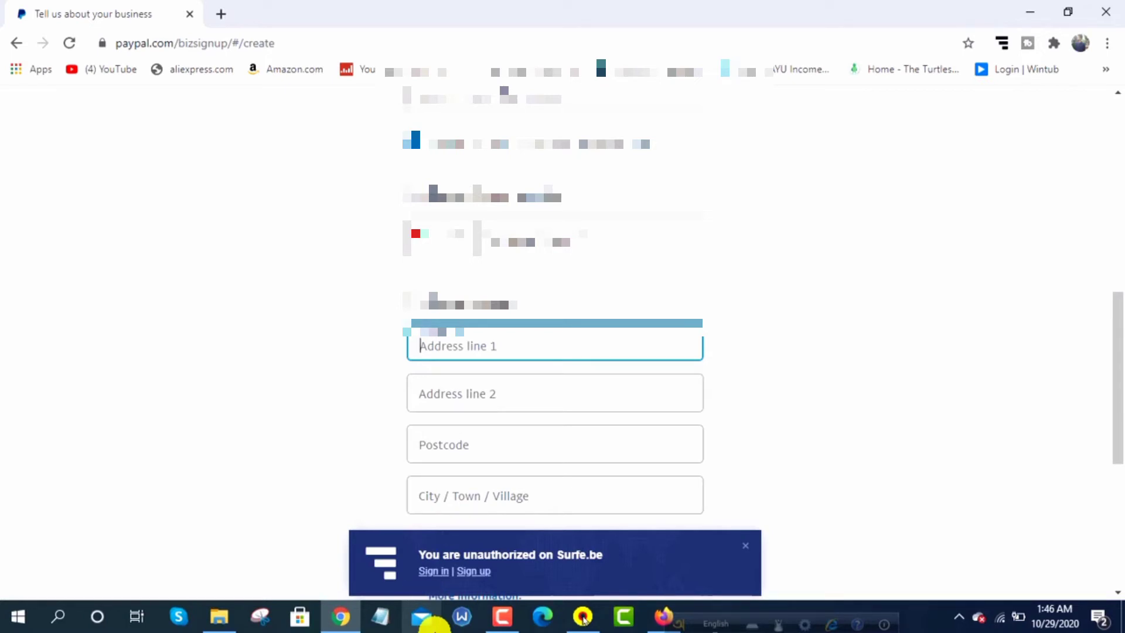
# Type the street name in capitals on the business address line
pyautogui.click(467, 383)
pyautogui.press('capslock')
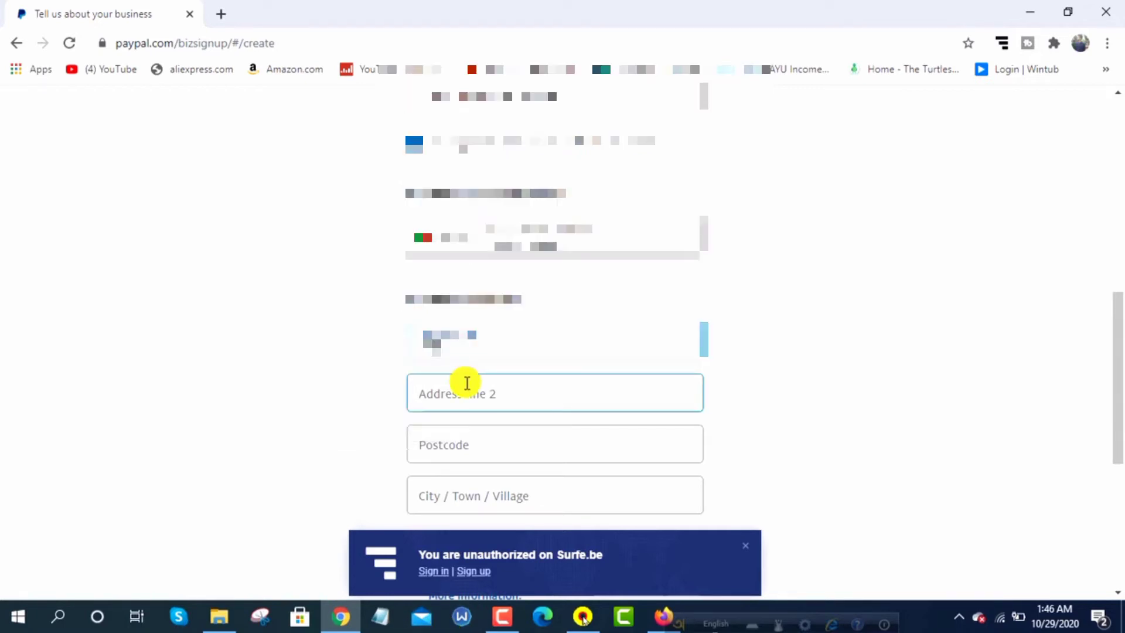
pyautogui.press('capslock')
pyautogui.press('capslock')
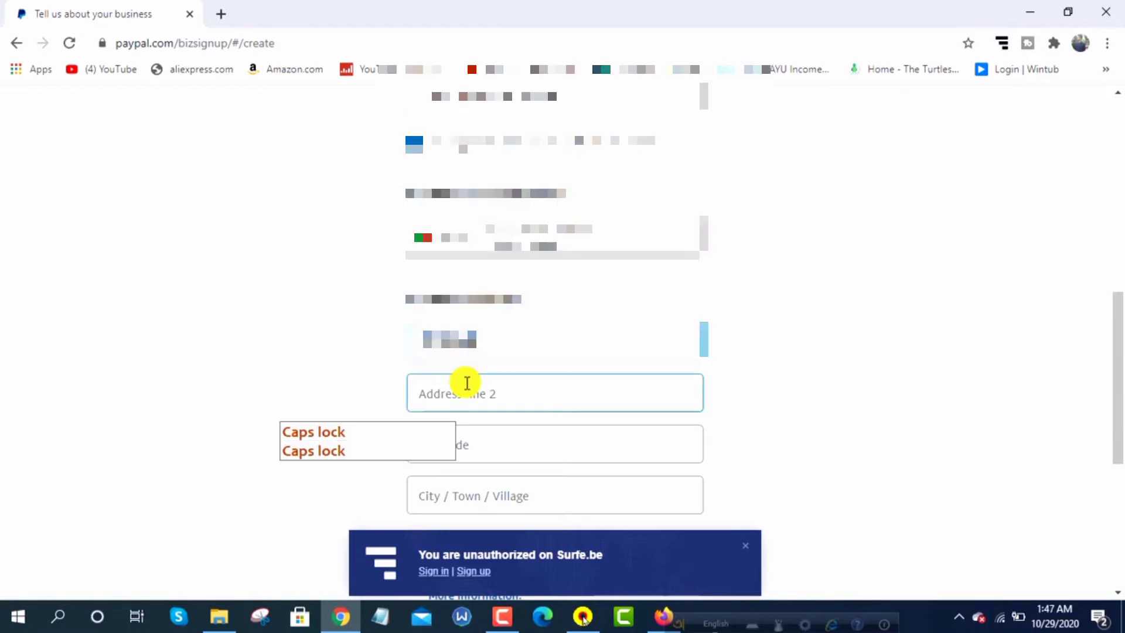
pyautogui.write('ROAD')
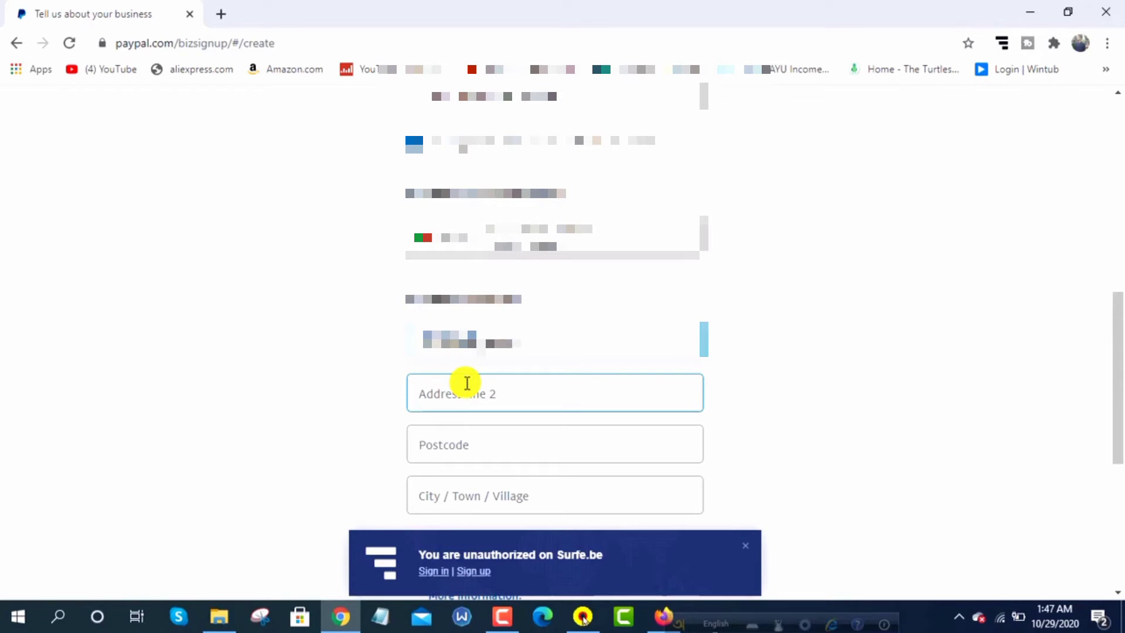
pyautogui.press('capslock')
pyautogui.press('capslock')
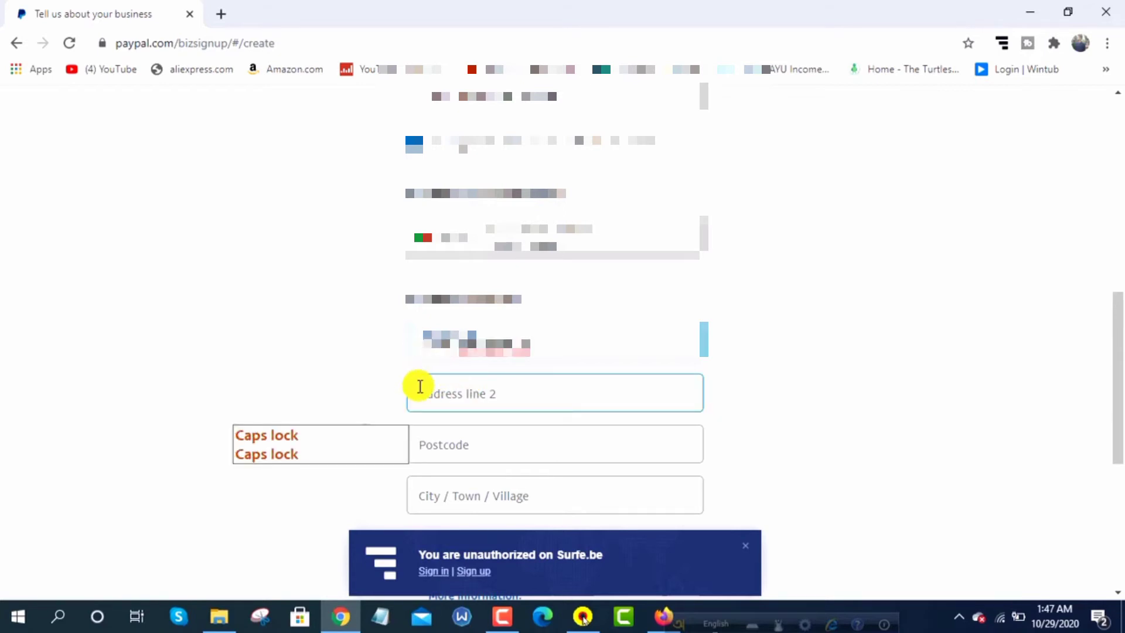
pyautogui.click(580, 352)
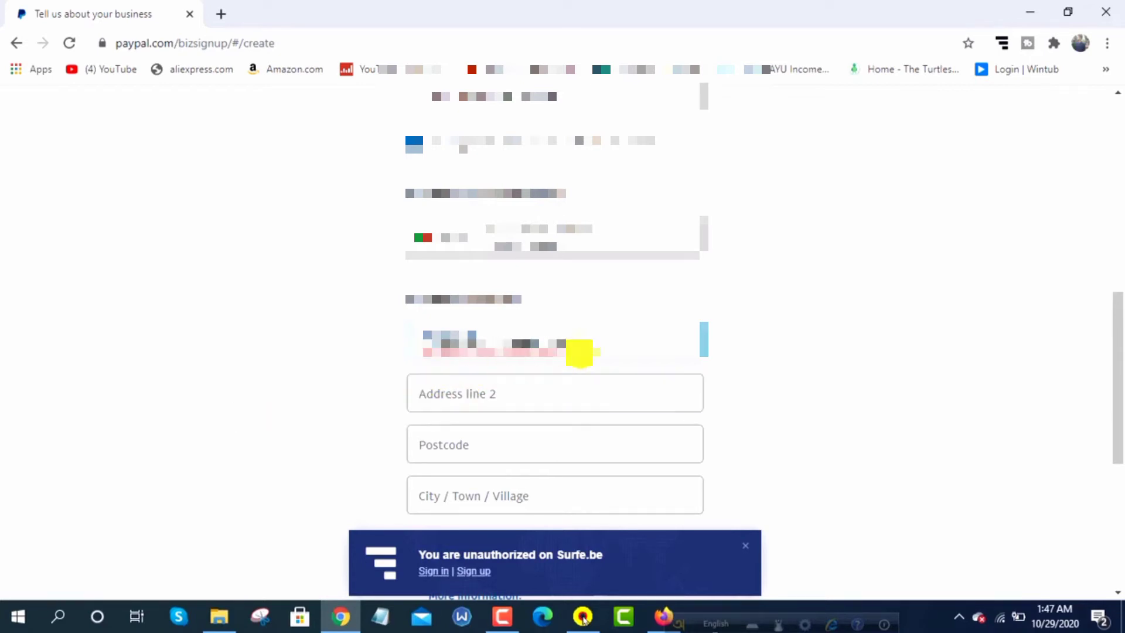
pyautogui.rightClick(529, 346)
pyautogui.click(529, 352)
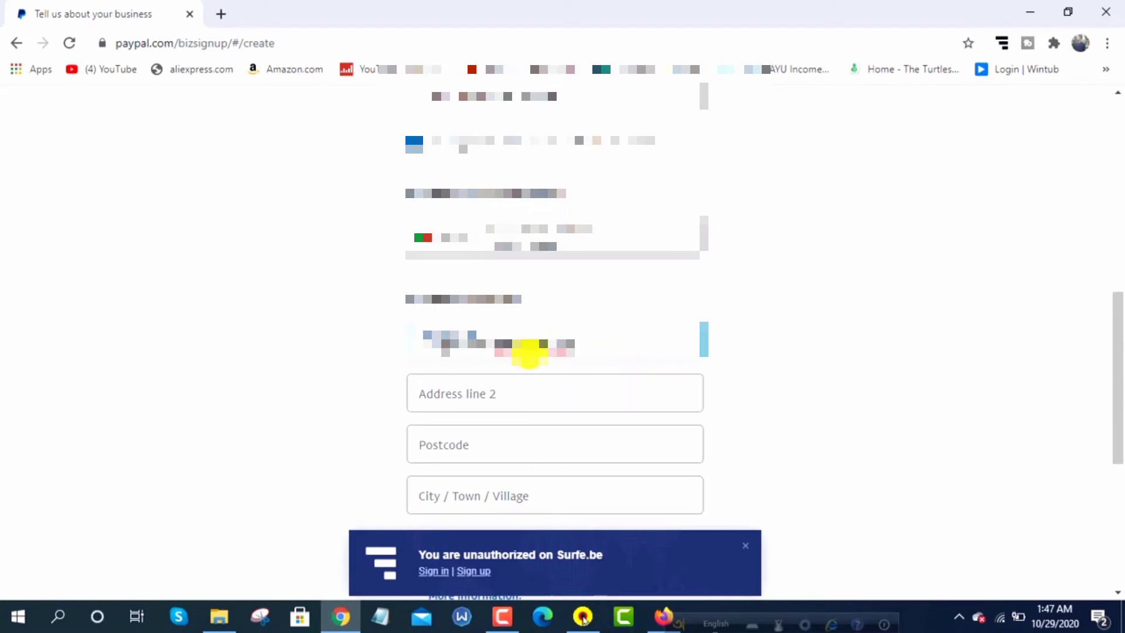
# Correct mistyped characters in the street address text
pyautogui.click(648, 452)
pyautogui.press('capslock')
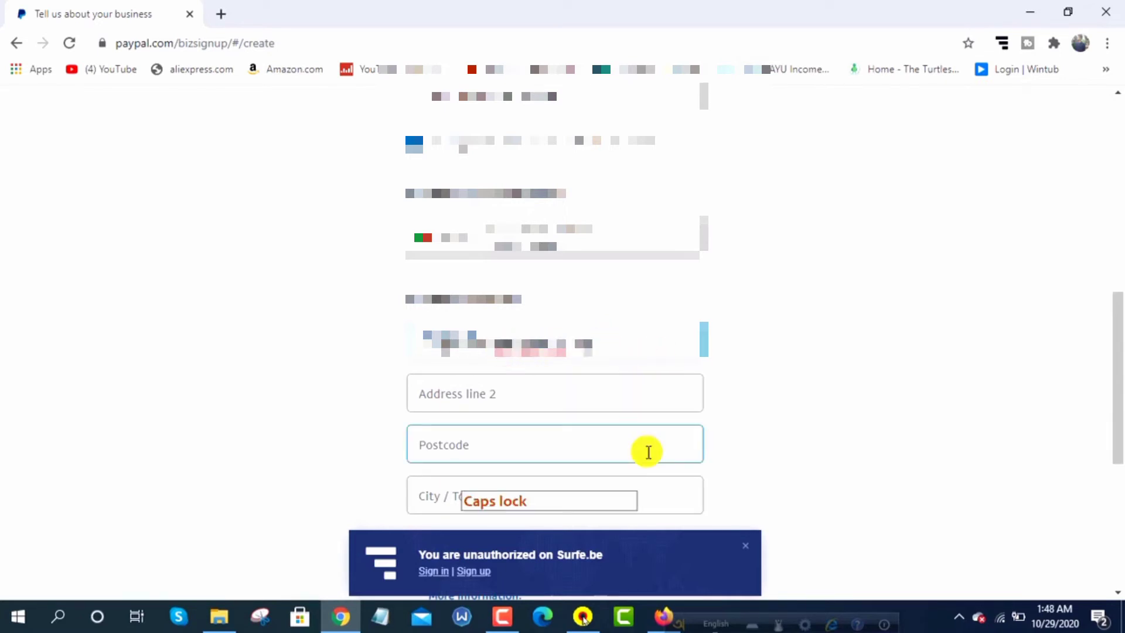
pyautogui.press('BackSpace')
pyautogui.press('BackSpace')
pyautogui.press('capslock')
pyautogui.press('capslock')
pyautogui.press('shift')
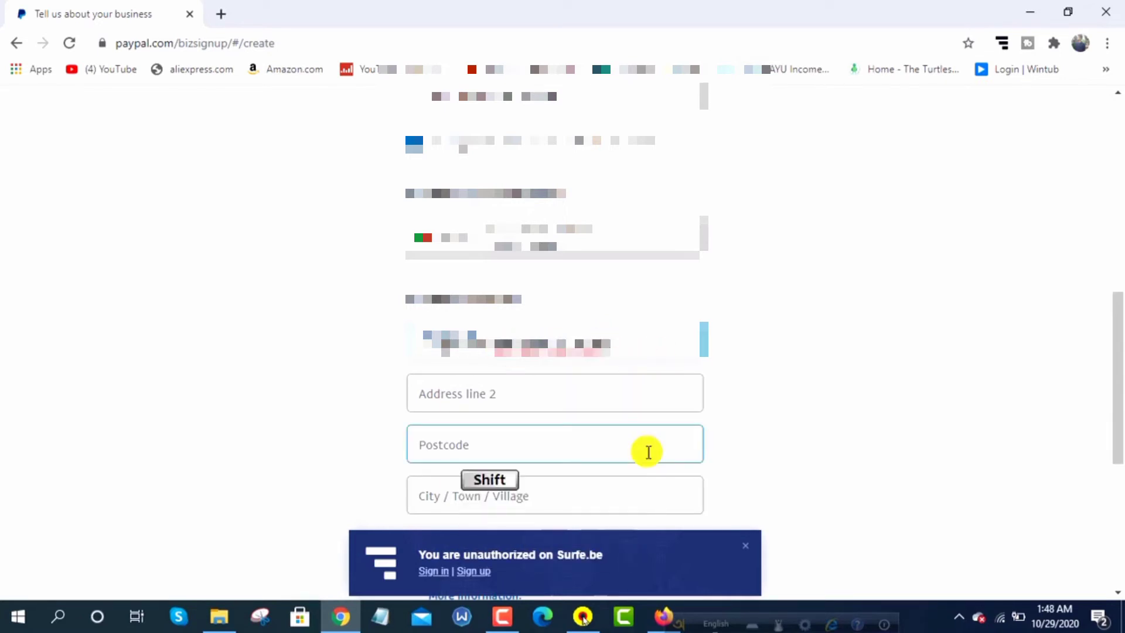
pyautogui.press('capslock')
pyautogui.press('capslock')
pyautogui.press('BackSpace')
pyautogui.press('capslock')
pyautogui.press('capslock')
pyautogui.press('capslock')
pyautogui.press('capslock')
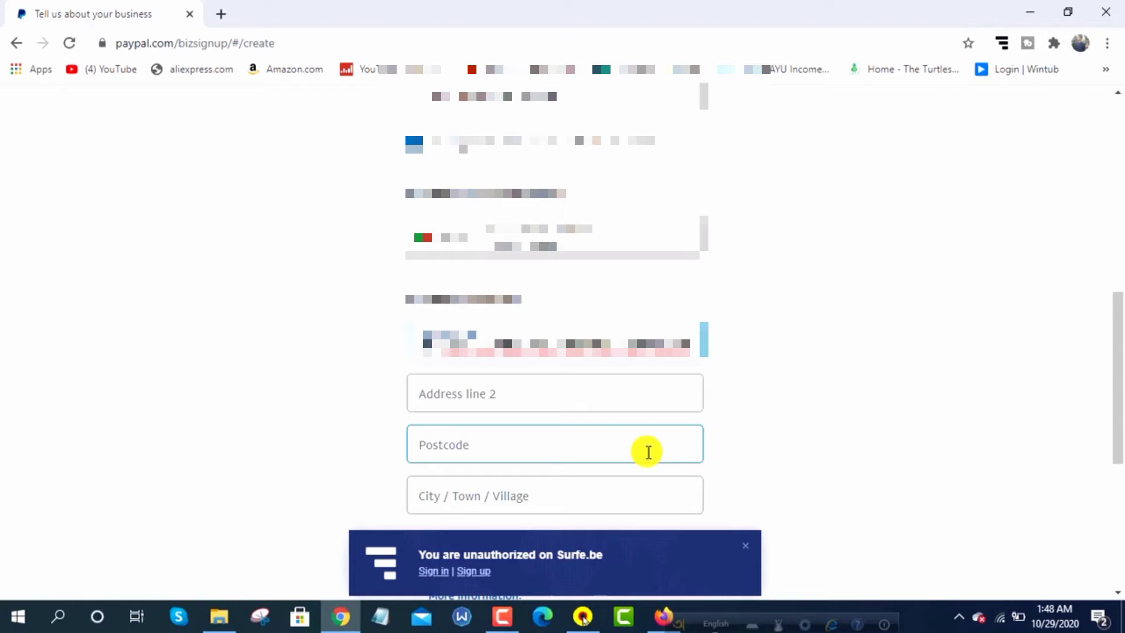
# Enter the street name in the next address line
pyautogui.press('Tab')
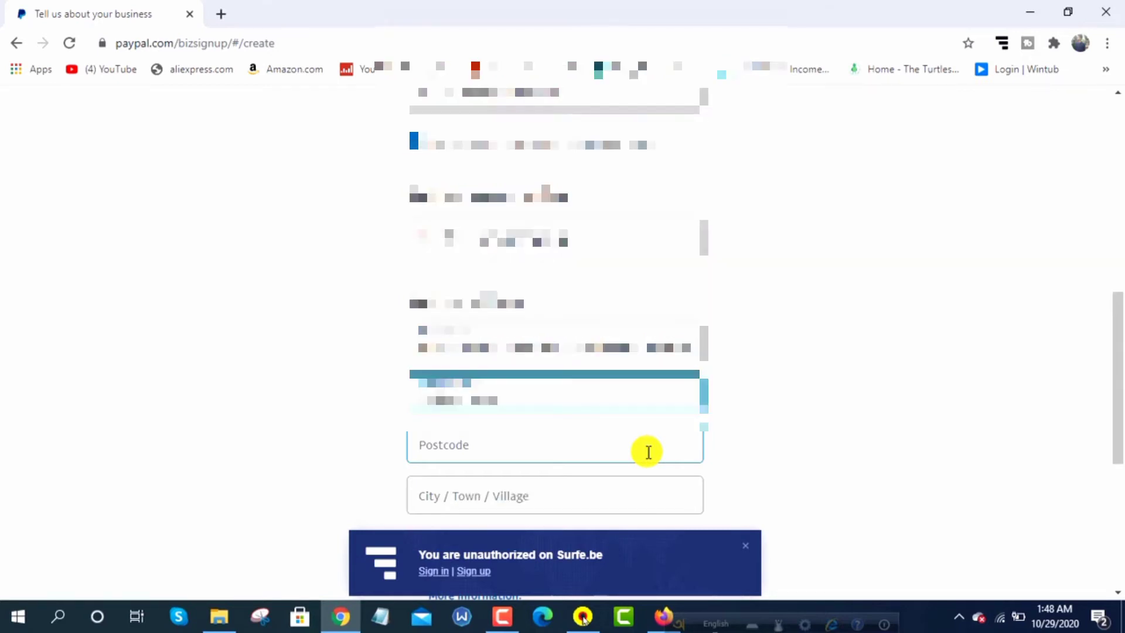
pyautogui.press('capslock')
pyautogui.press('capslock')
pyautogui.press('capslock')
pyautogui.write('R')
pyautogui.press('capslock')
pyautogui.write('oad')
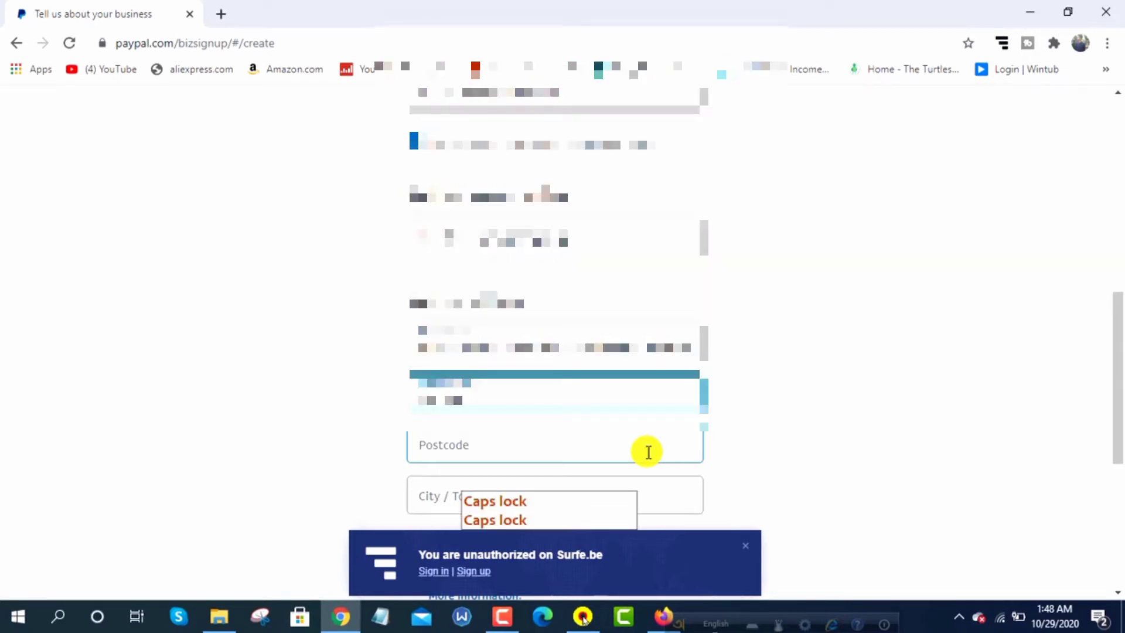
pyautogui.rightClick(446, 394)
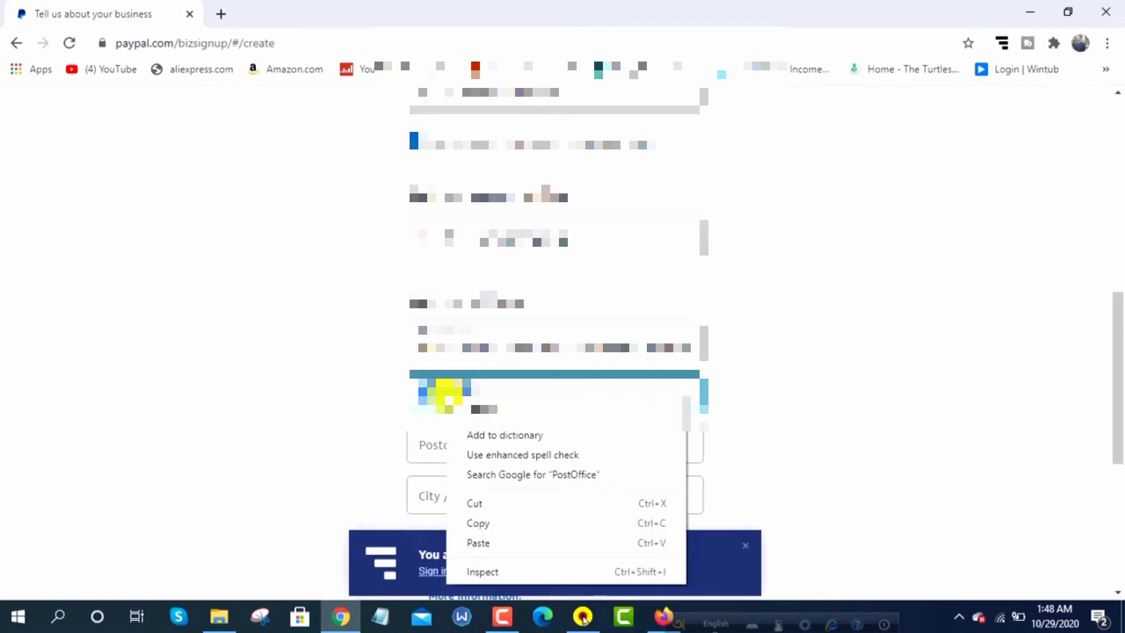
pyautogui.click(523, 398)
pyautogui.press('capslock')
pyautogui.write('A')
pyautogui.press('capslock')
pyautogui.write('street')
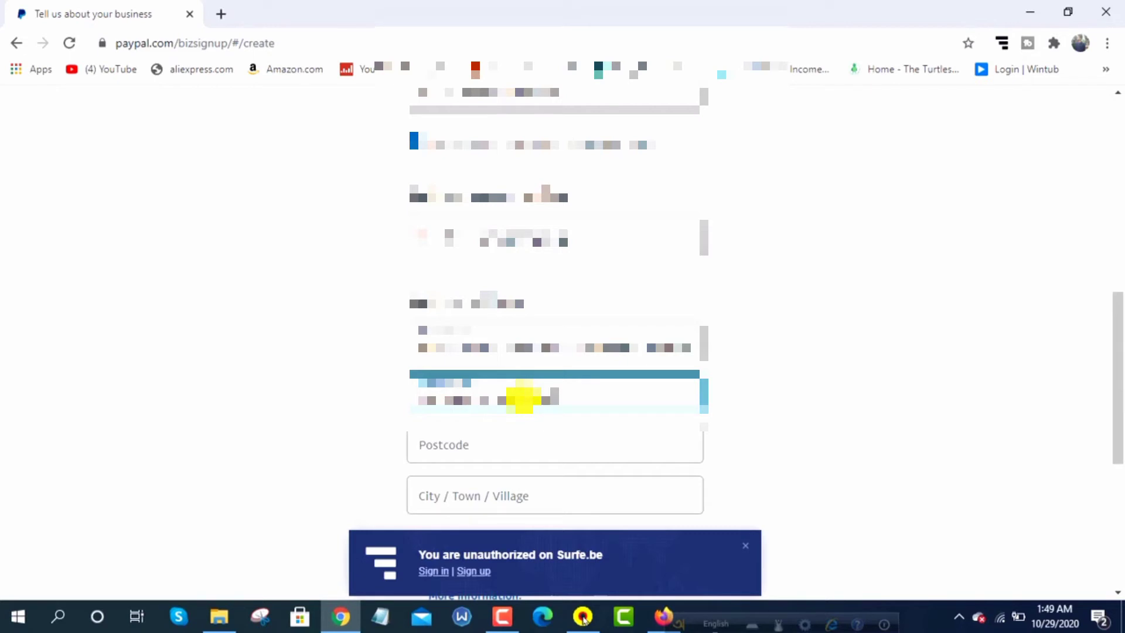
# Enter the business postcode
pyautogui.click(481, 451)
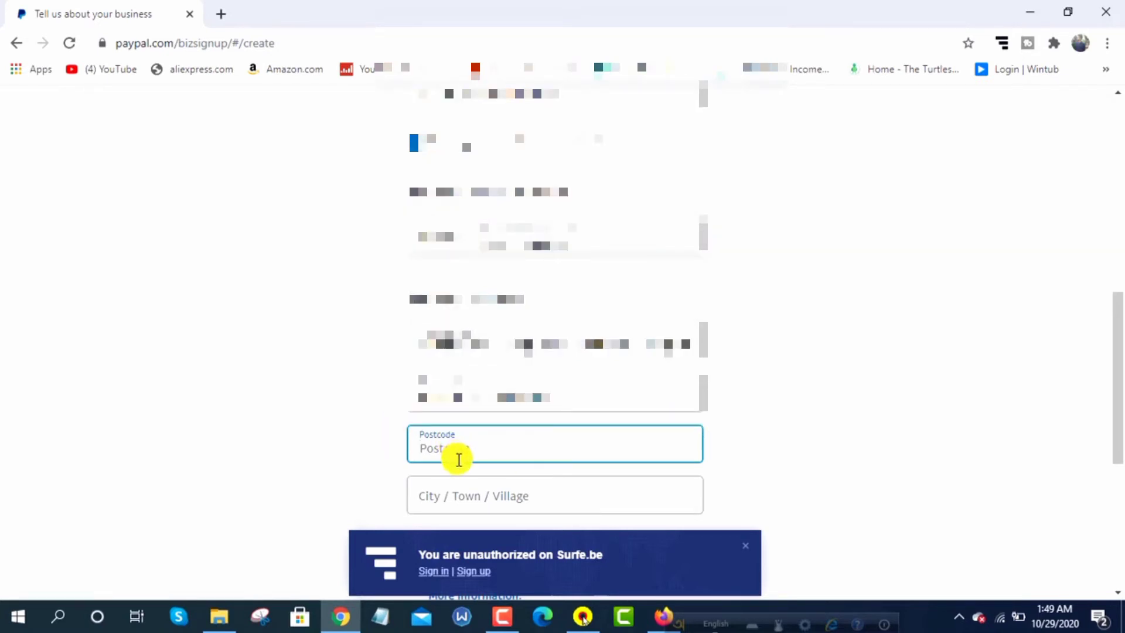
pyautogui.write('3910')
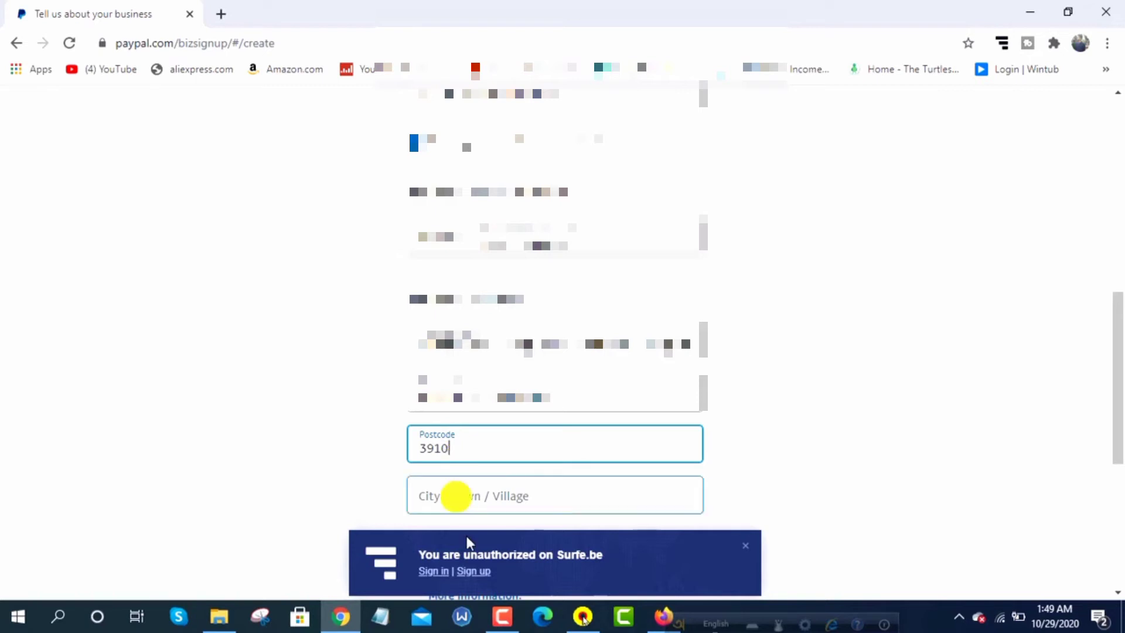
pyautogui.click(492, 495)
# Enter the business city
pyautogui.scroll(-1, 787, 416)
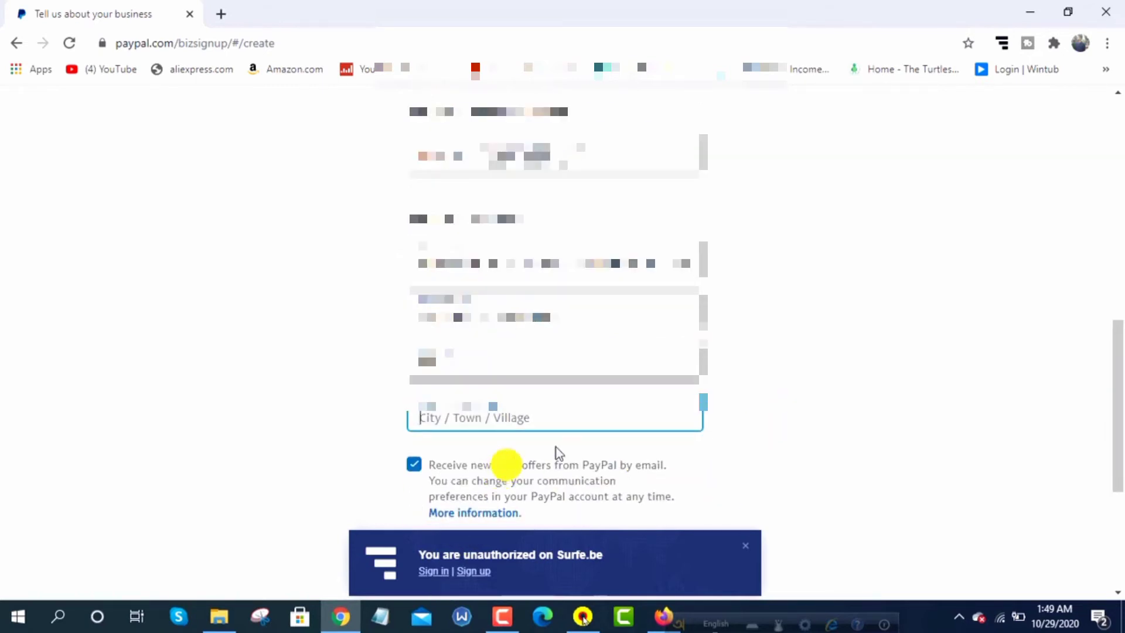
pyautogui.press('capslock')
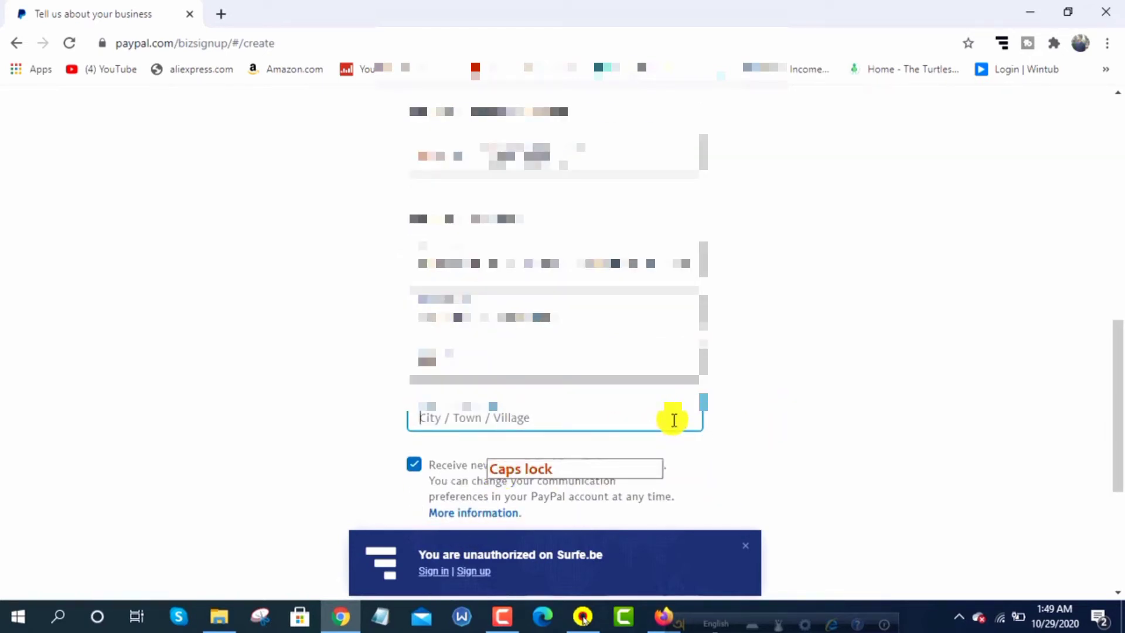
pyautogui.write('Fen')
pyautogui.write('l')
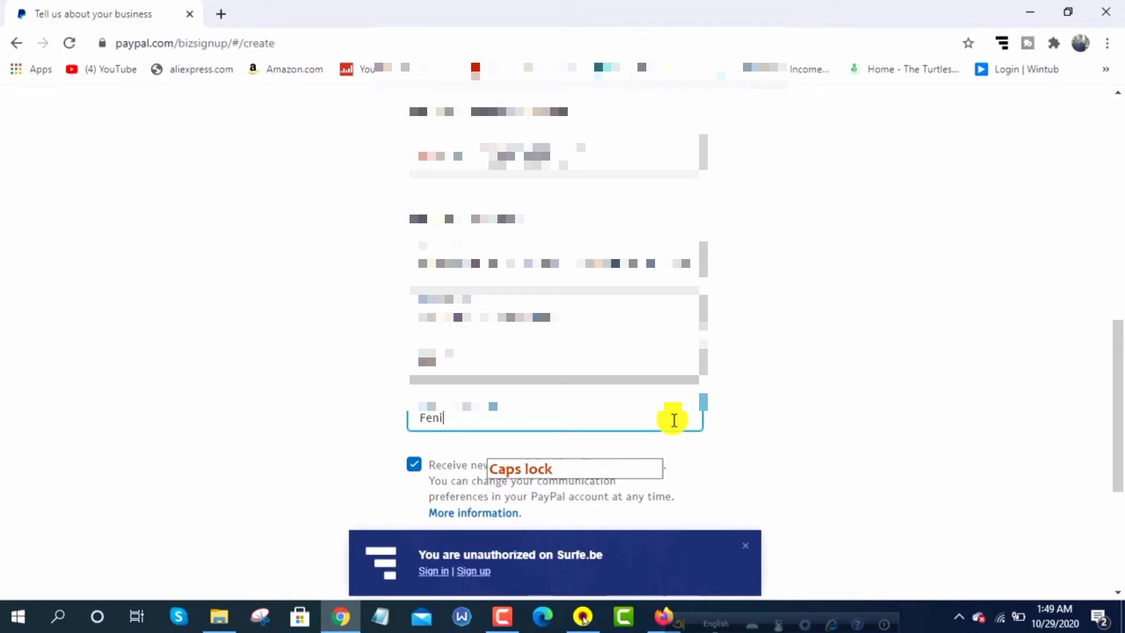
# Accept the user agreement and privacy statement and create the account
pyautogui.scroll(-4, 673, 387)
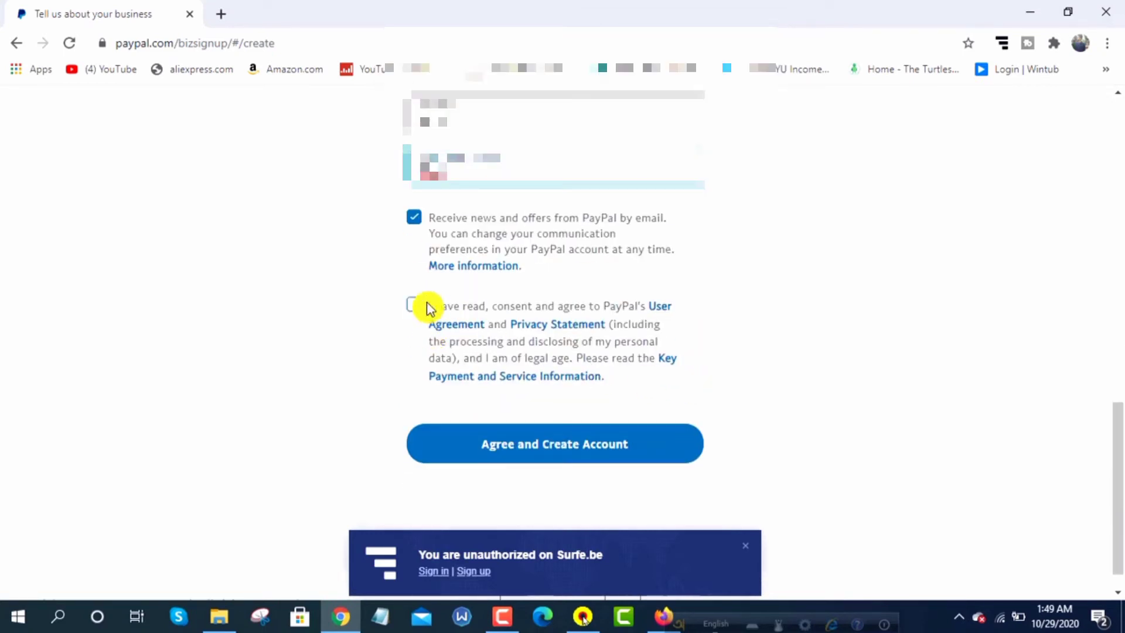
pyautogui.click(418, 306)
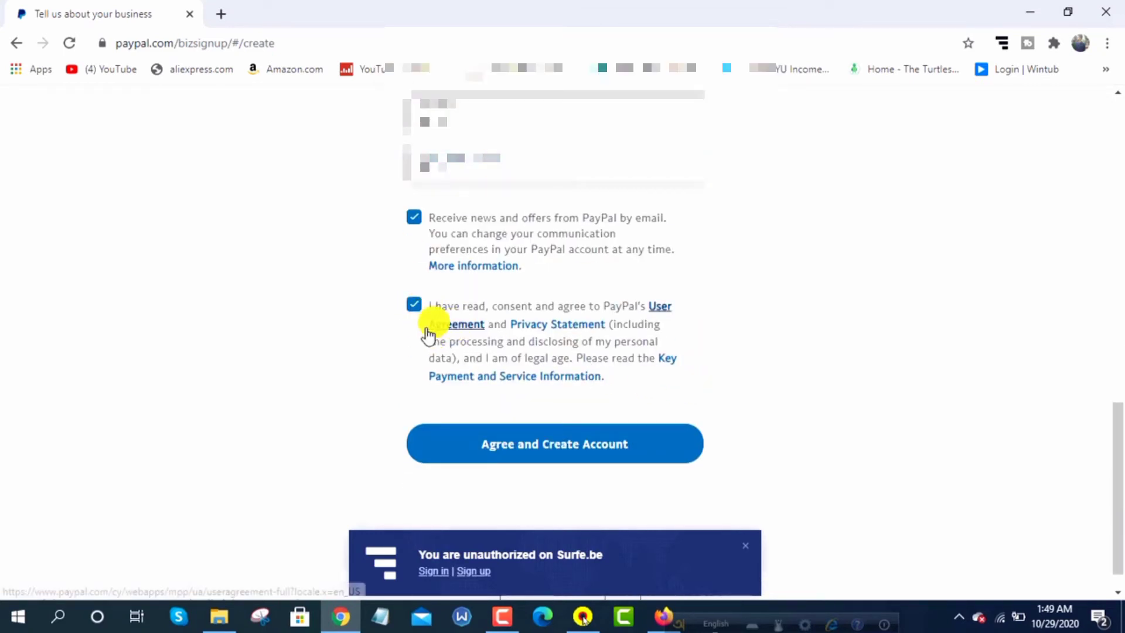
pyautogui.click(559, 444)
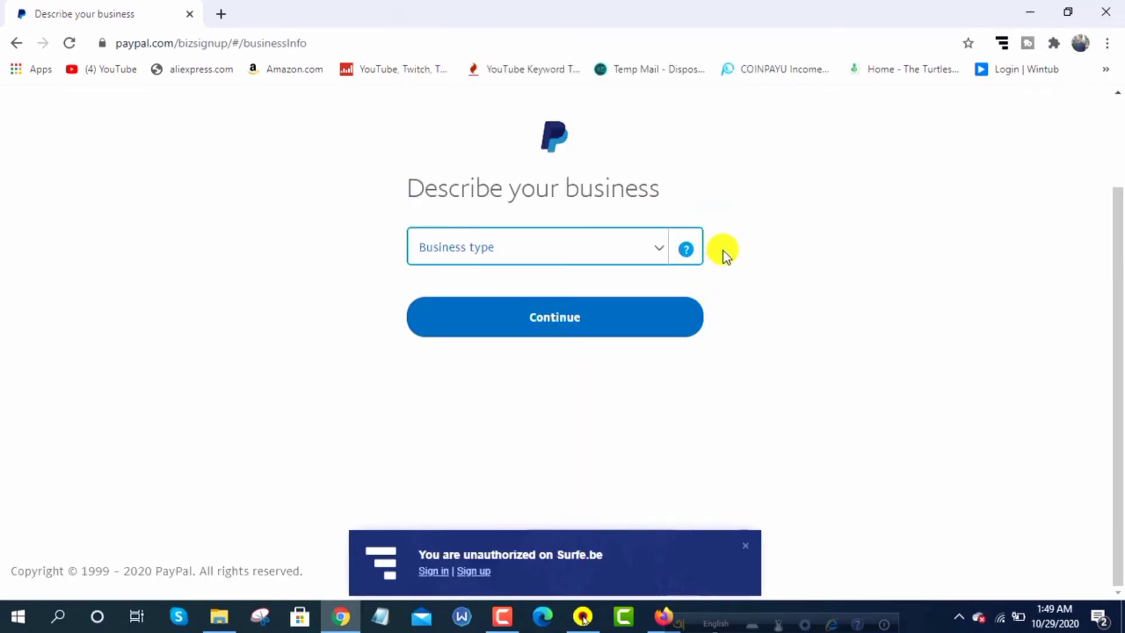
# Choose Individual as business type and pick Direct Marketing-Other Direct Marketers from the 'mark' keyword search
pyautogui.click(657, 259)
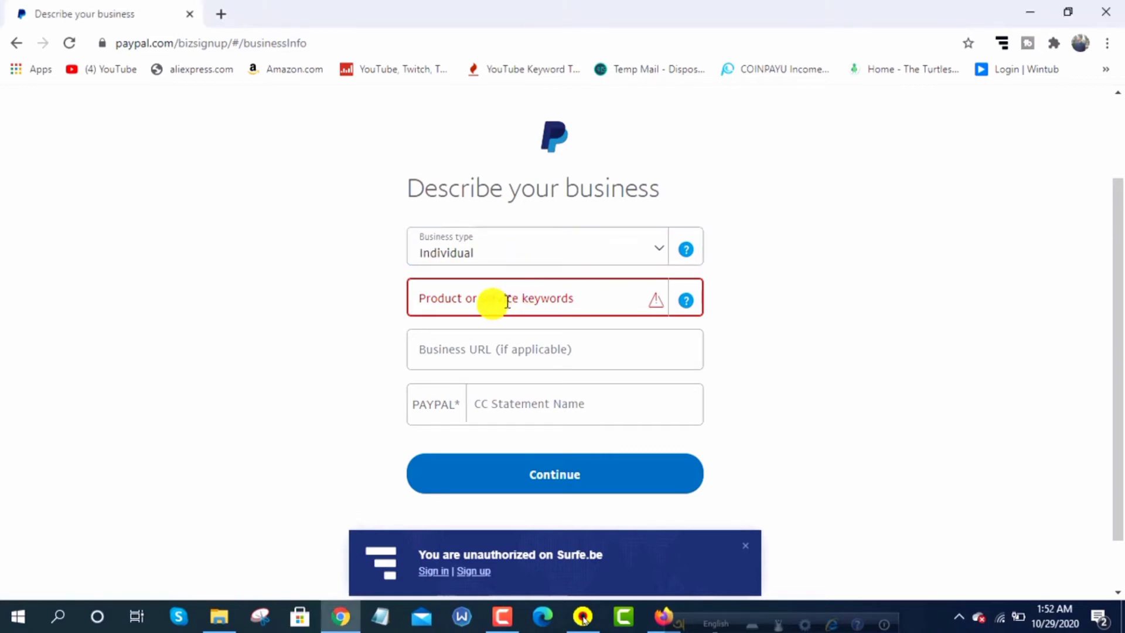
pyautogui.click(527, 297)
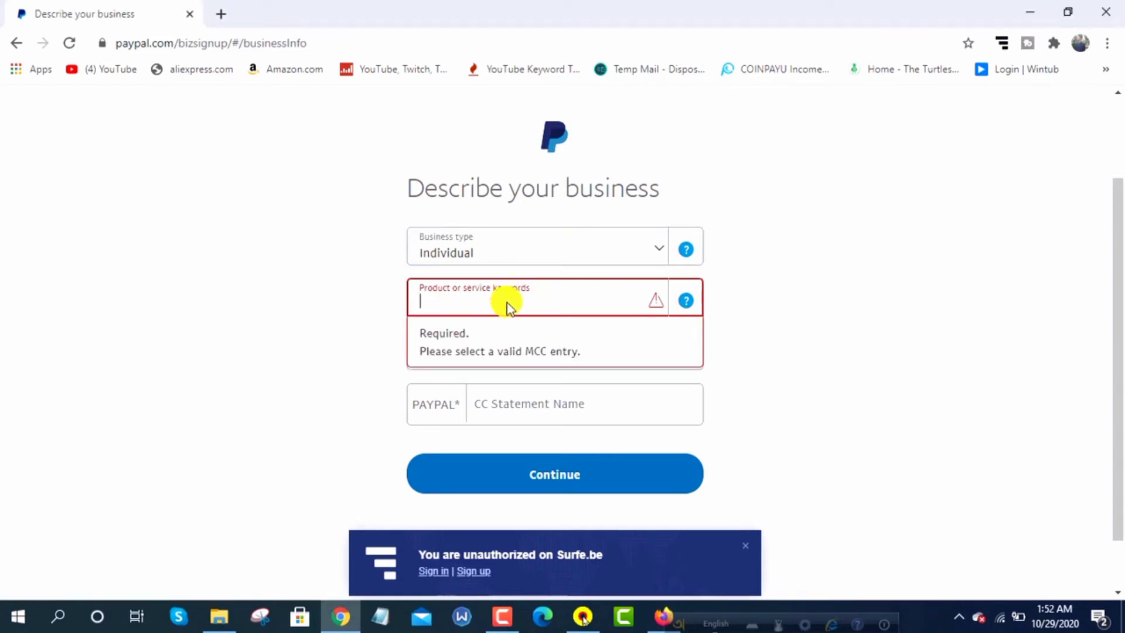
pyautogui.write('d')
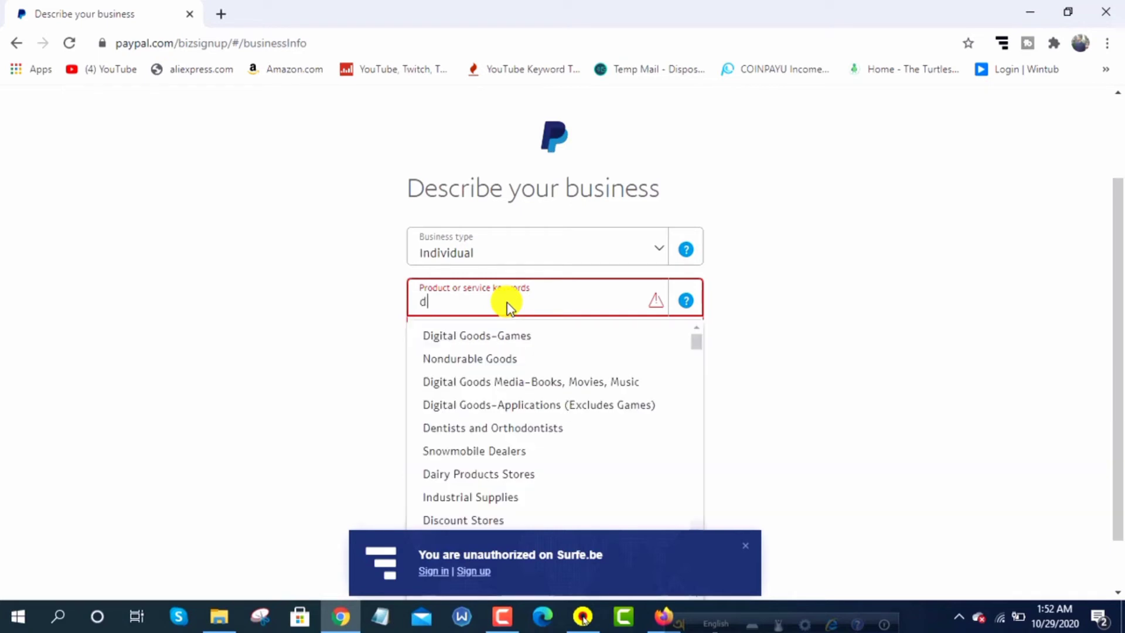
pyautogui.write('ig')
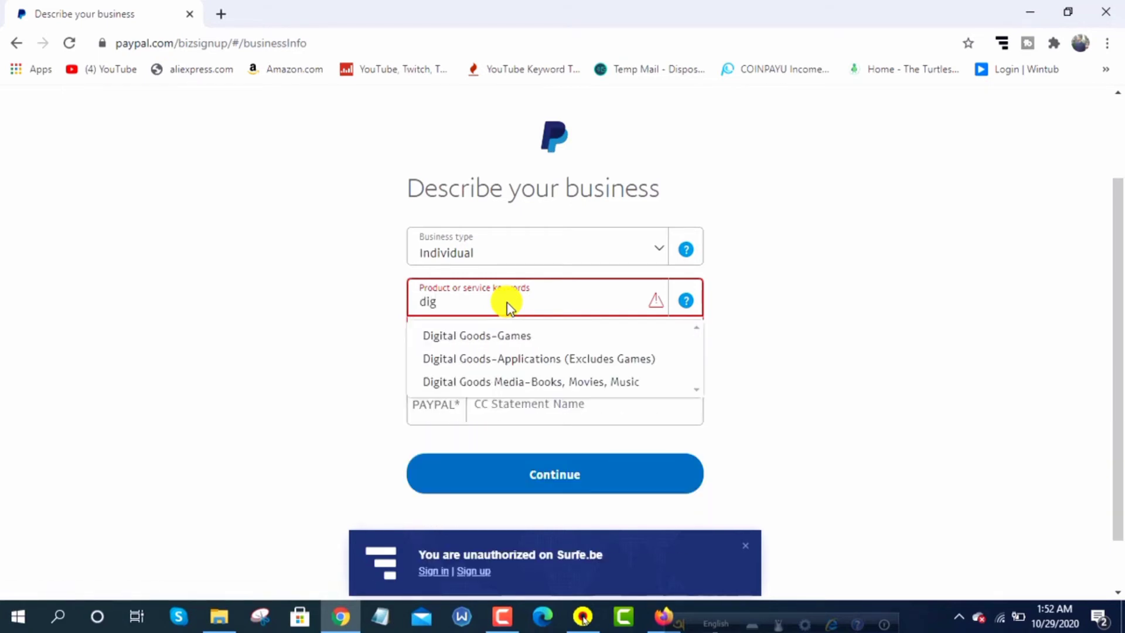
pyautogui.press('BackSpace')
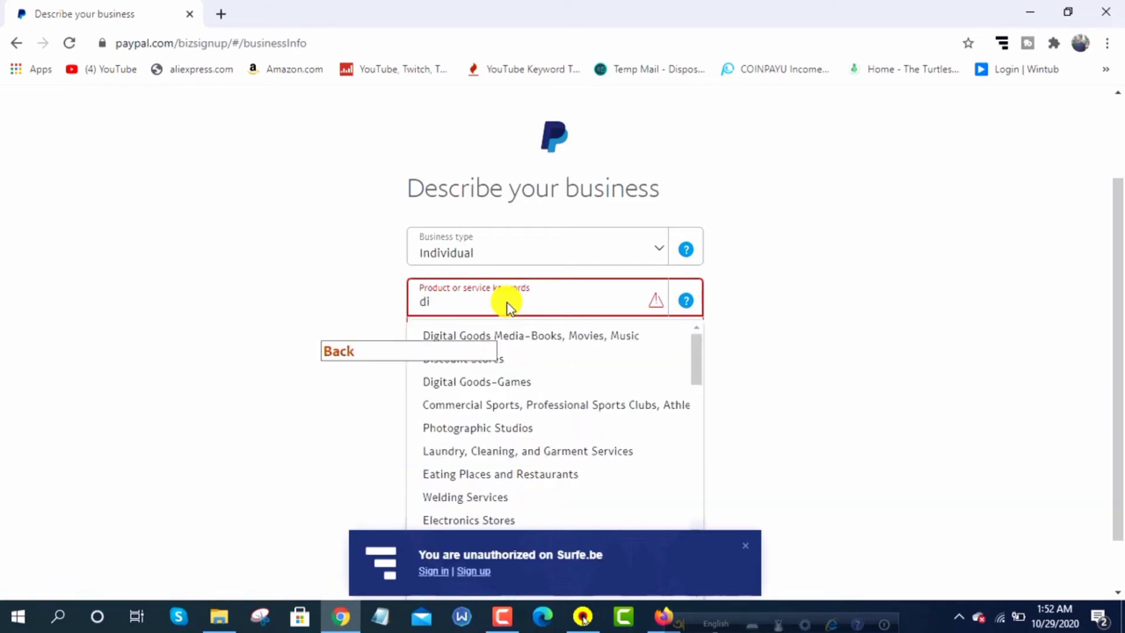
pyautogui.press('BackSpace')
pyautogui.press('BackSpace')
pyautogui.write('mark')
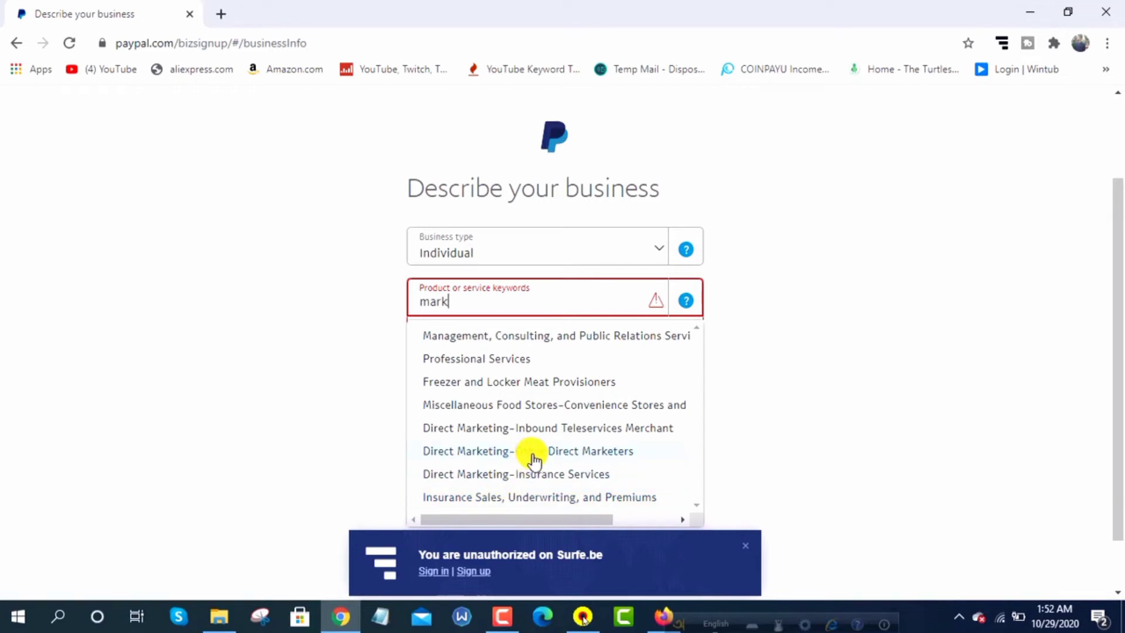
pyautogui.scroll(-1, 533, 462)
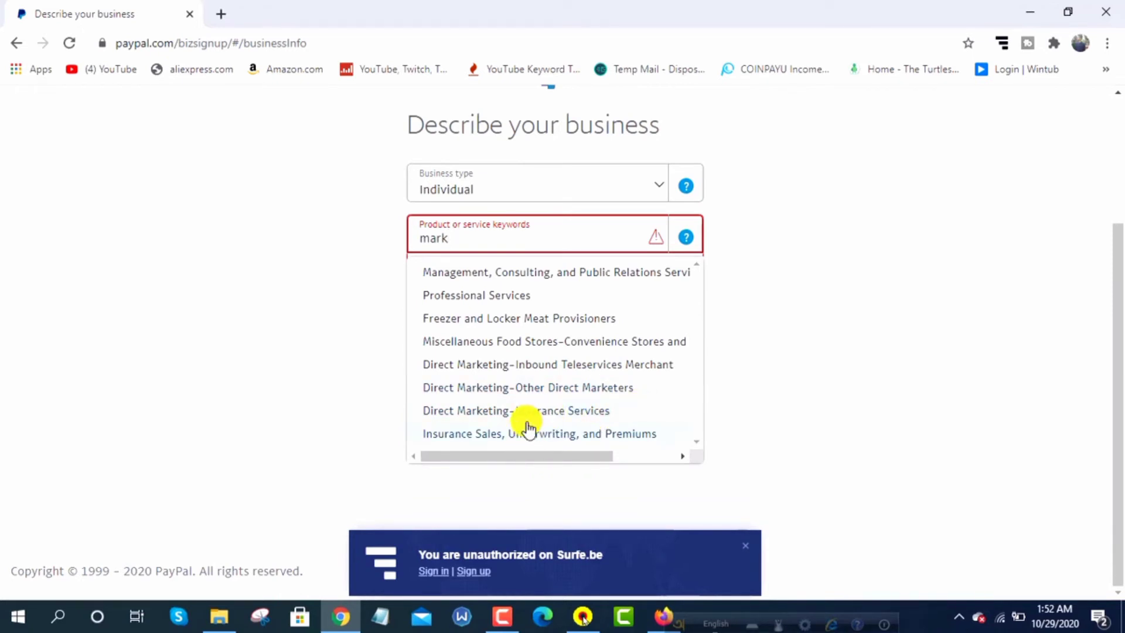
pyautogui.click(522, 387)
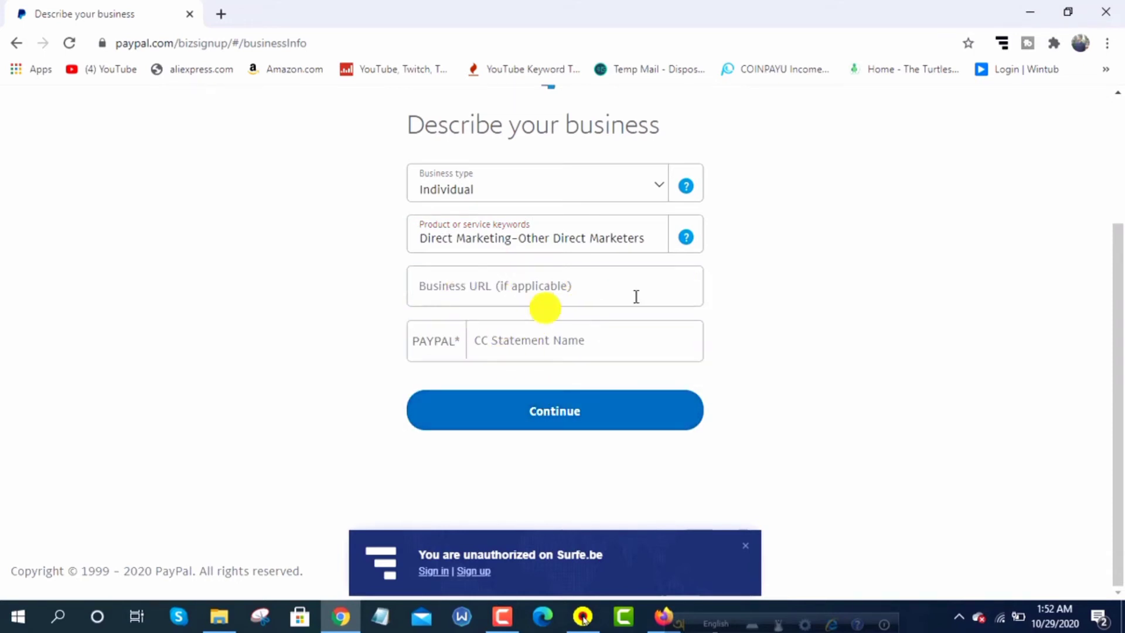
# Enter the business's card statement name and submit the business description
pyautogui.click(509, 343)
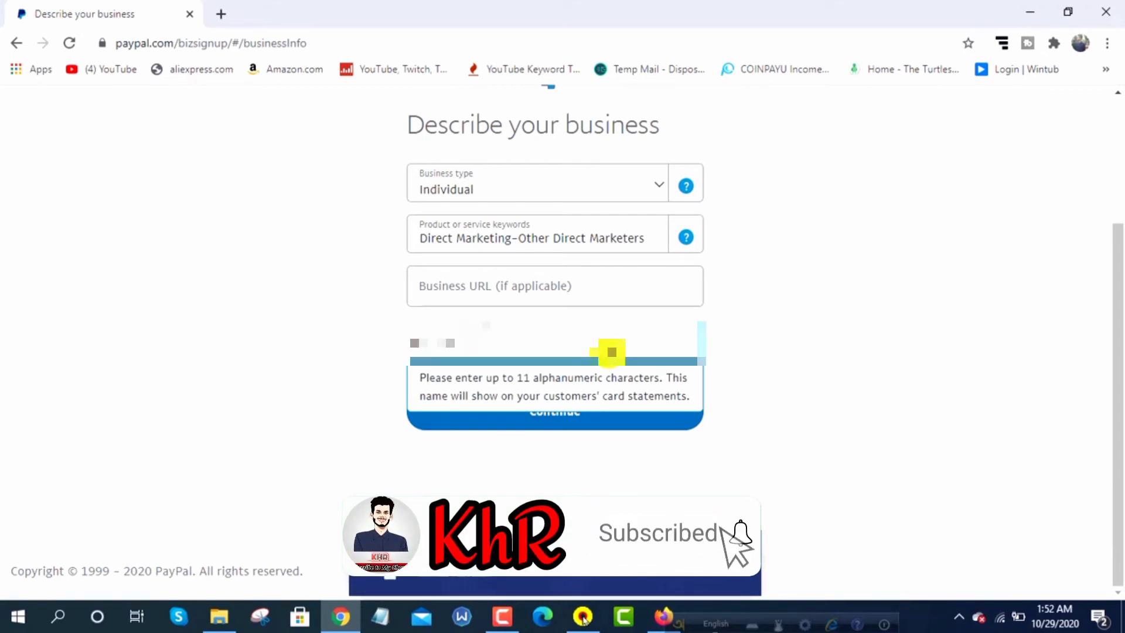
pyautogui.press('capslock')
pyautogui.write('R')
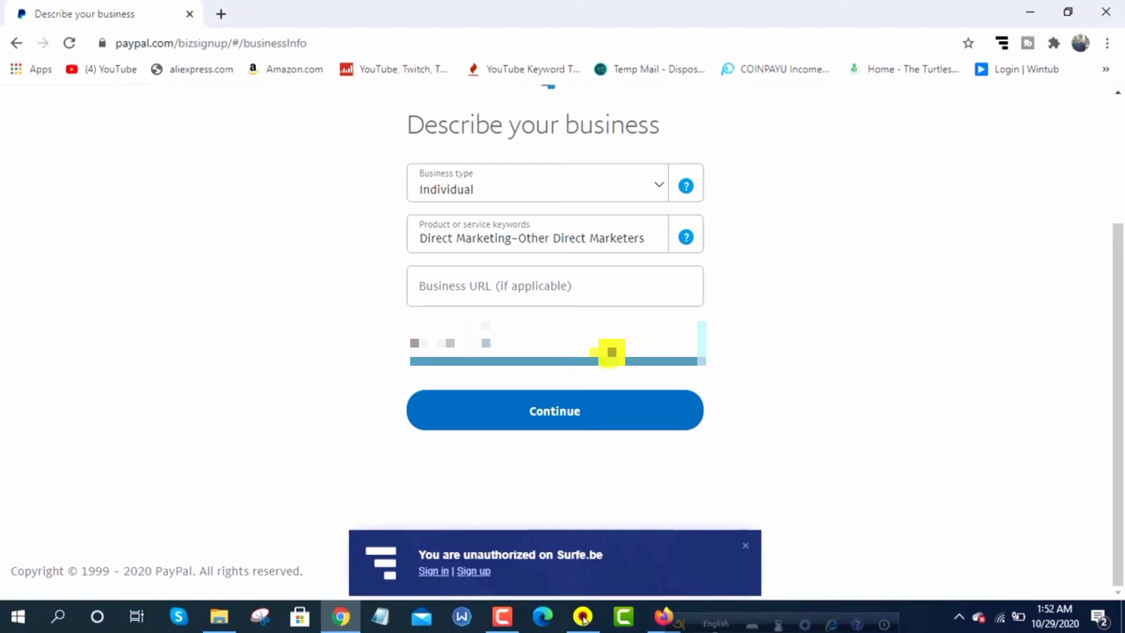
pyautogui.write('C')
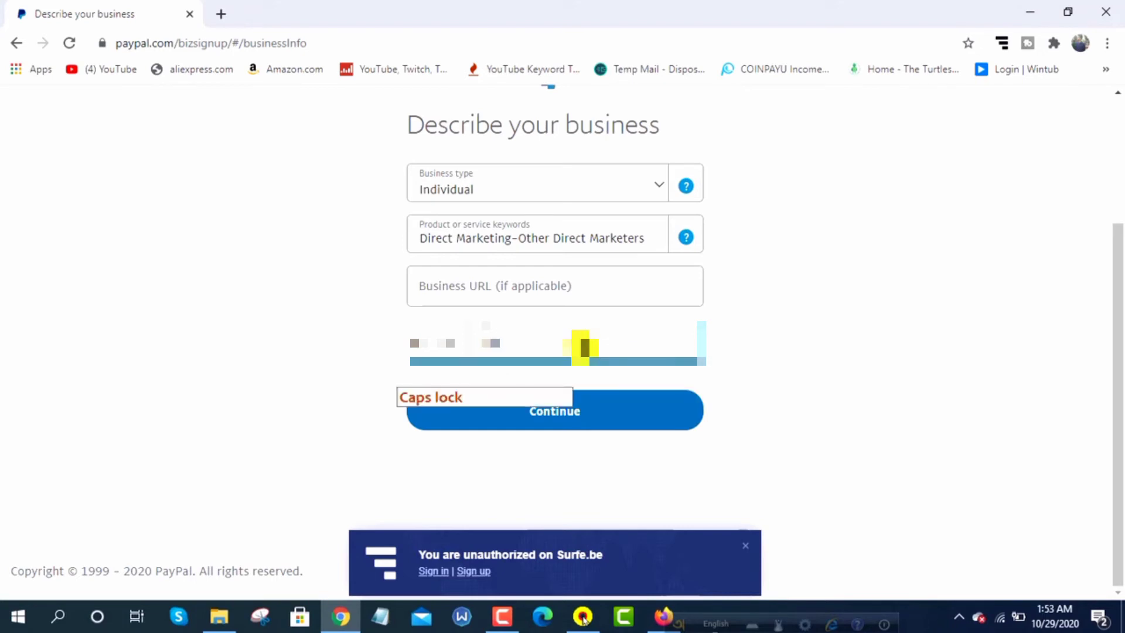
pyautogui.press('BackSpace')
pyautogui.press('BackSpace')
pyautogui.press('capslock')
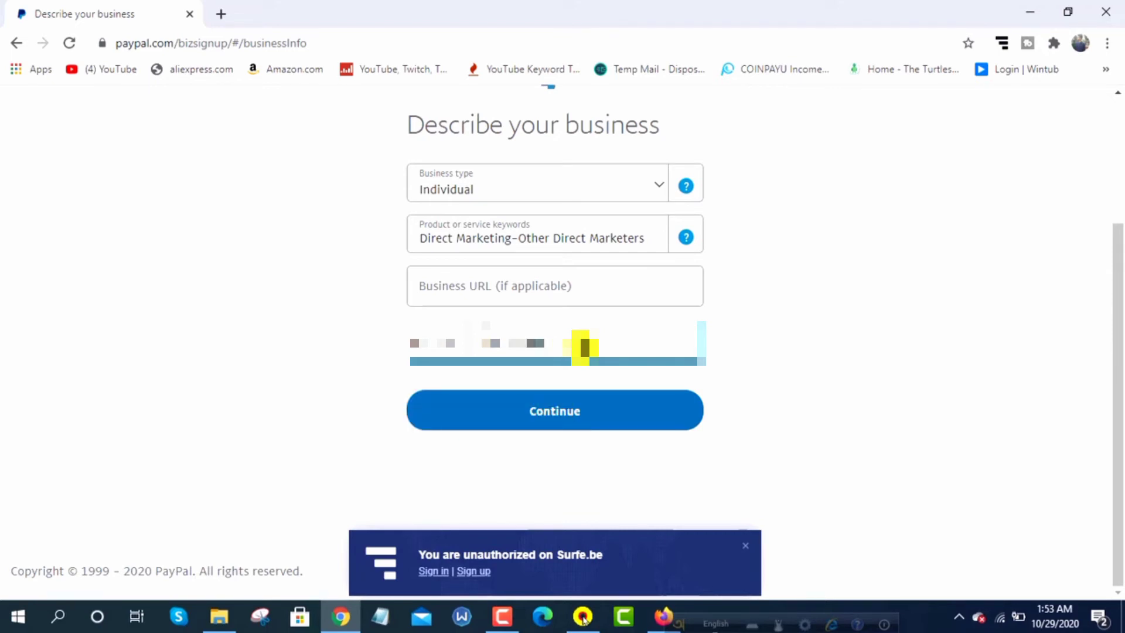
pyautogui.press('BackSpace')
pyautogui.press('BackSpace')
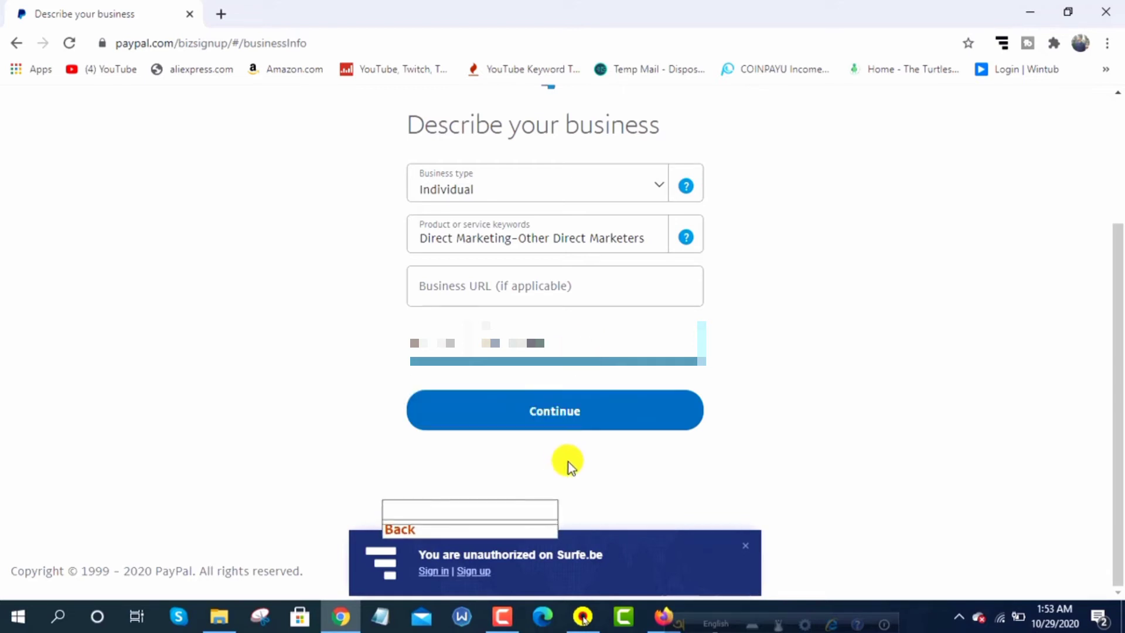
pyautogui.click(559, 418)
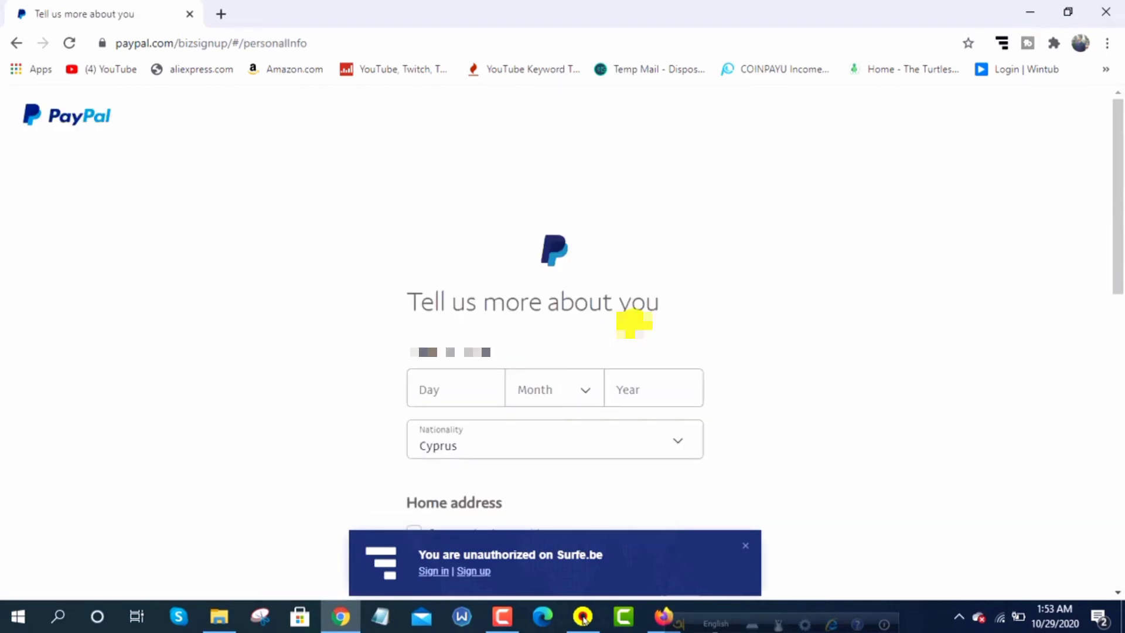
pyautogui.click(453, 382)
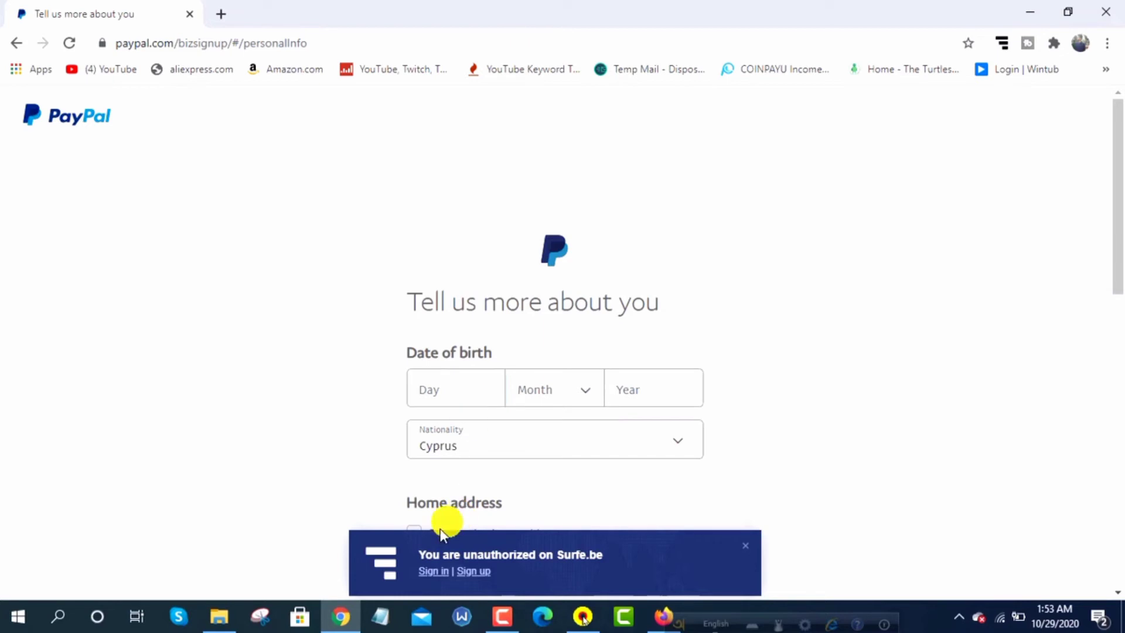
pyautogui.click(464, 391)
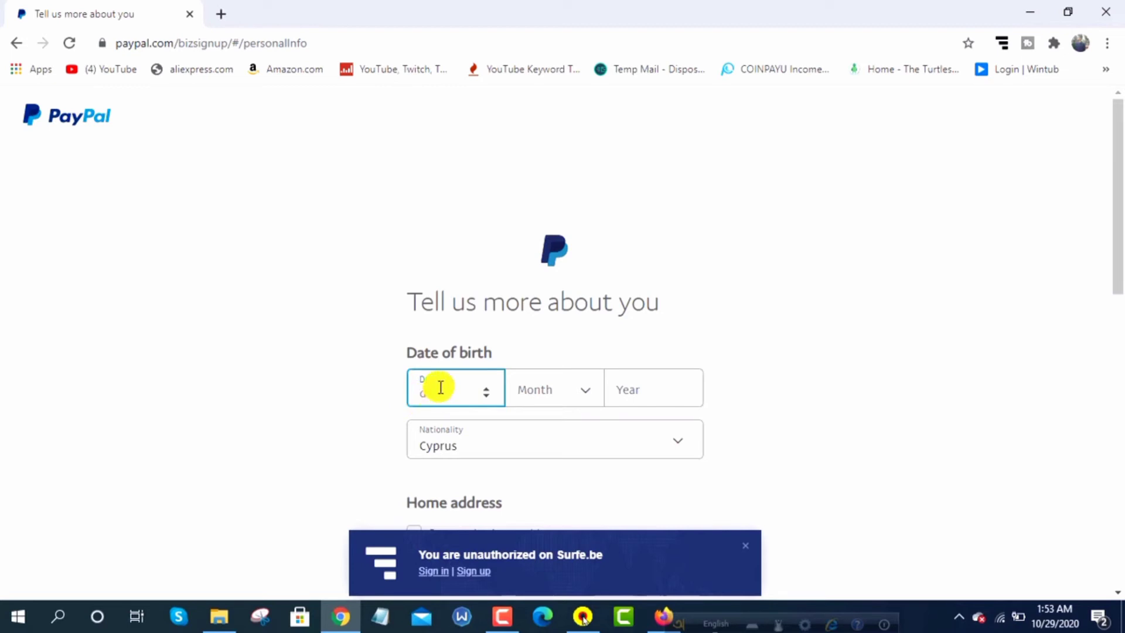
pyautogui.write('1')
pyautogui.click(575, 390)
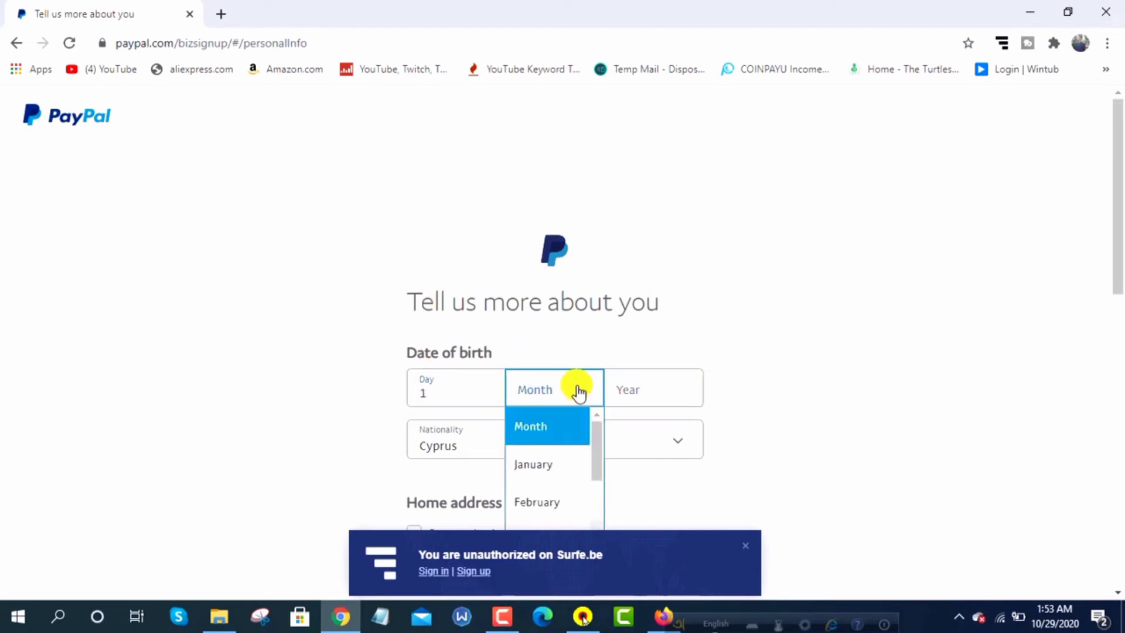
pyautogui.click(552, 467)
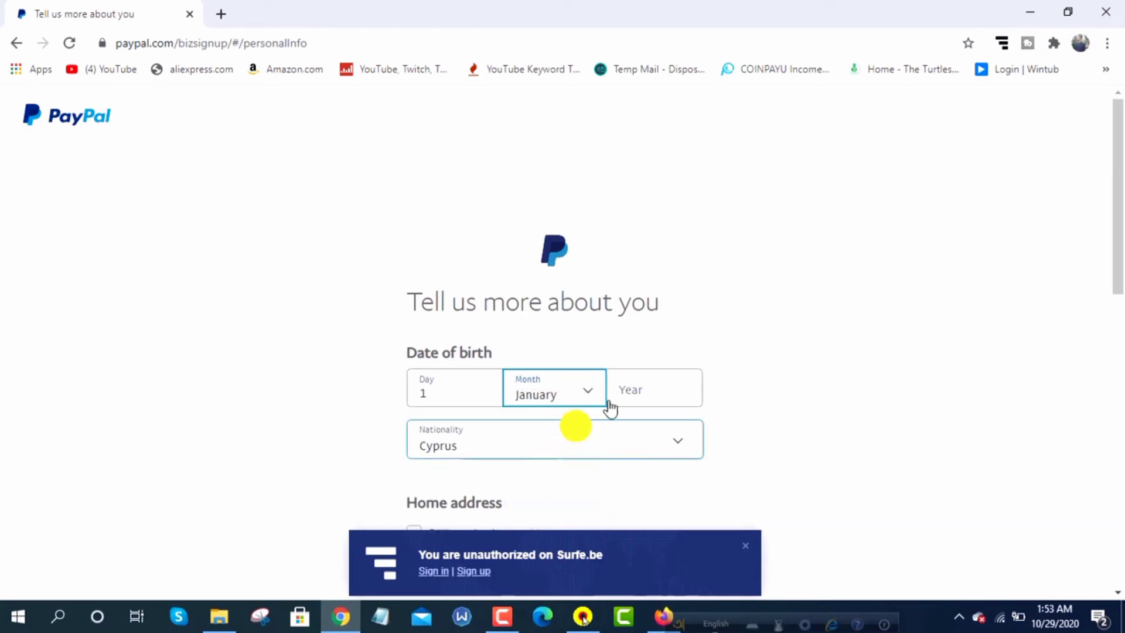
pyautogui.click(646, 384)
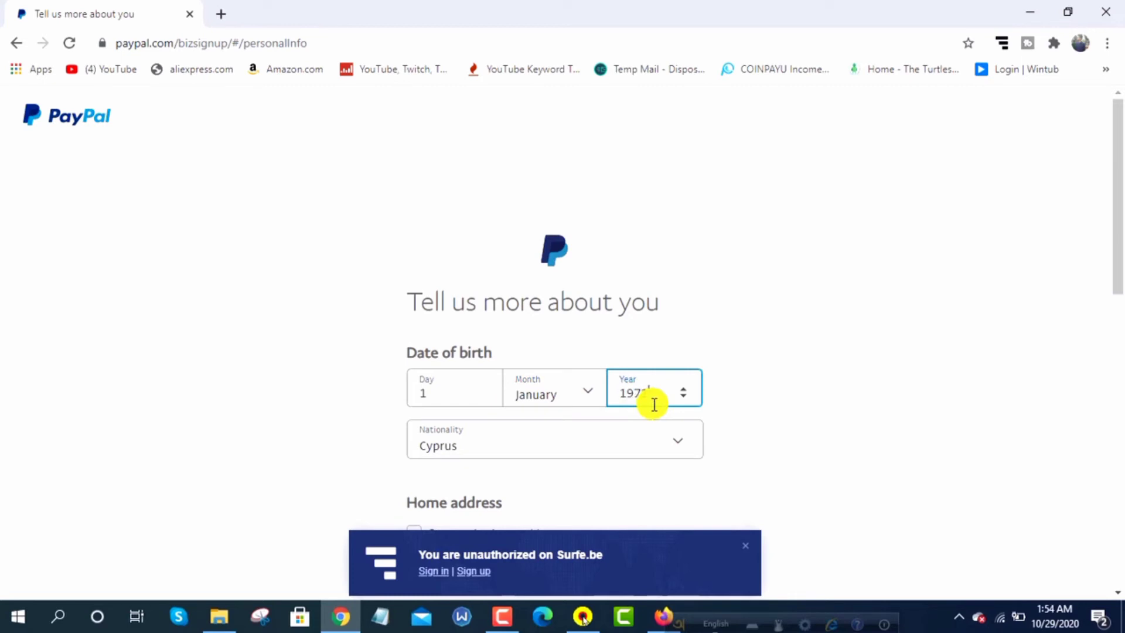
pyautogui.press('BackSpace')
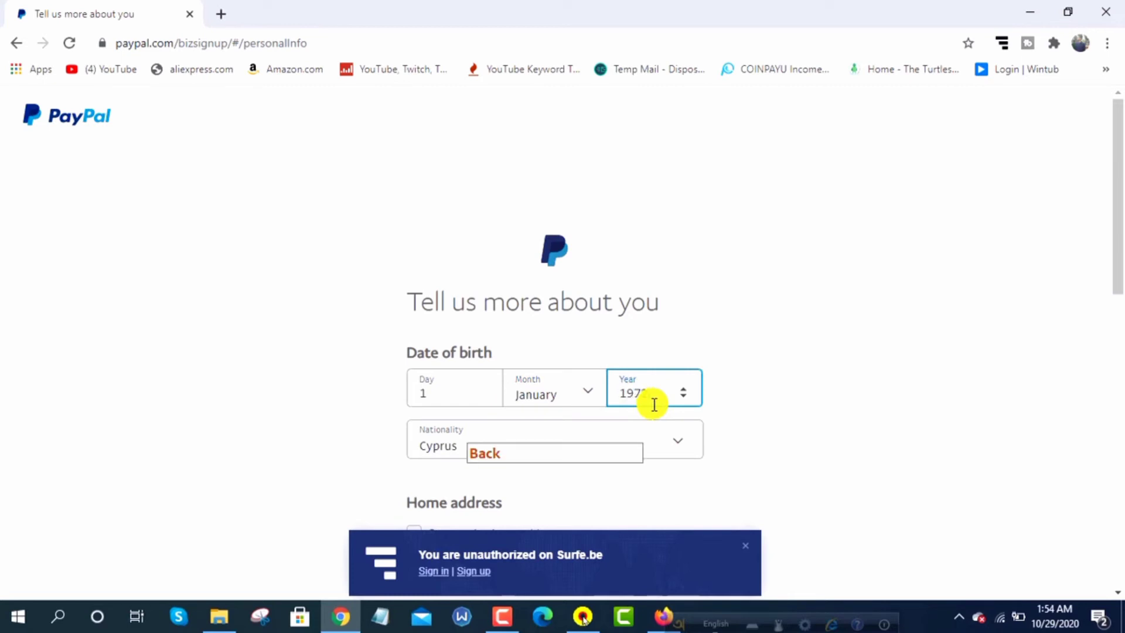
pyautogui.write('2')
# Choose Bangladesh as the nationality, dismissing the Surfe.be notification along the way
pyautogui.scroll(-1, 714, 360)
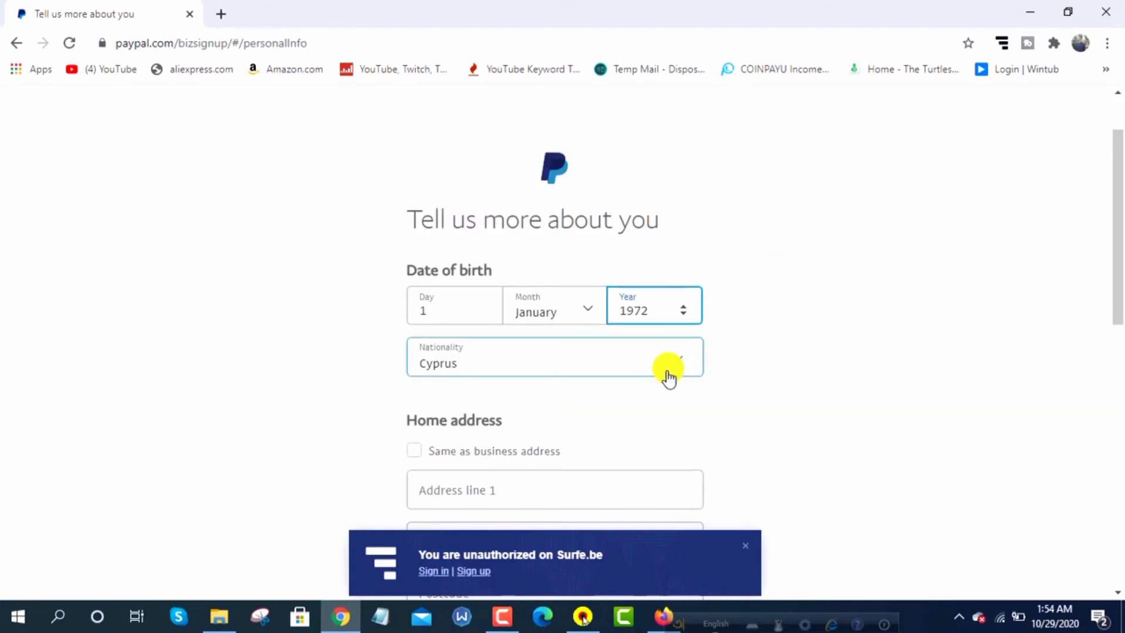
pyautogui.click(645, 361)
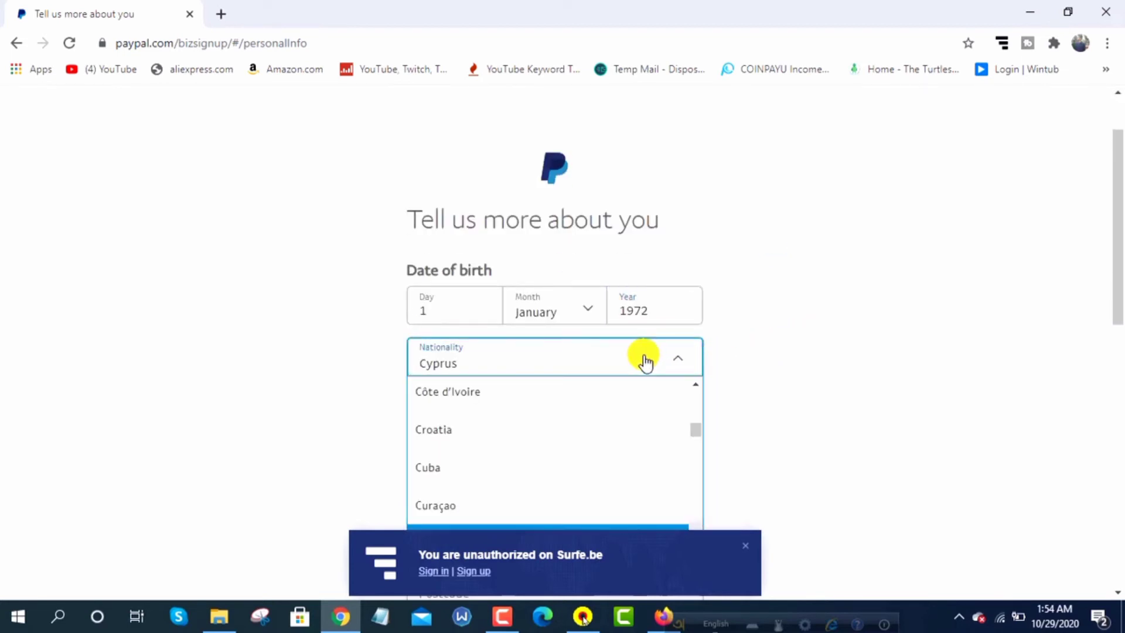
pyautogui.scroll(-1, 532, 445)
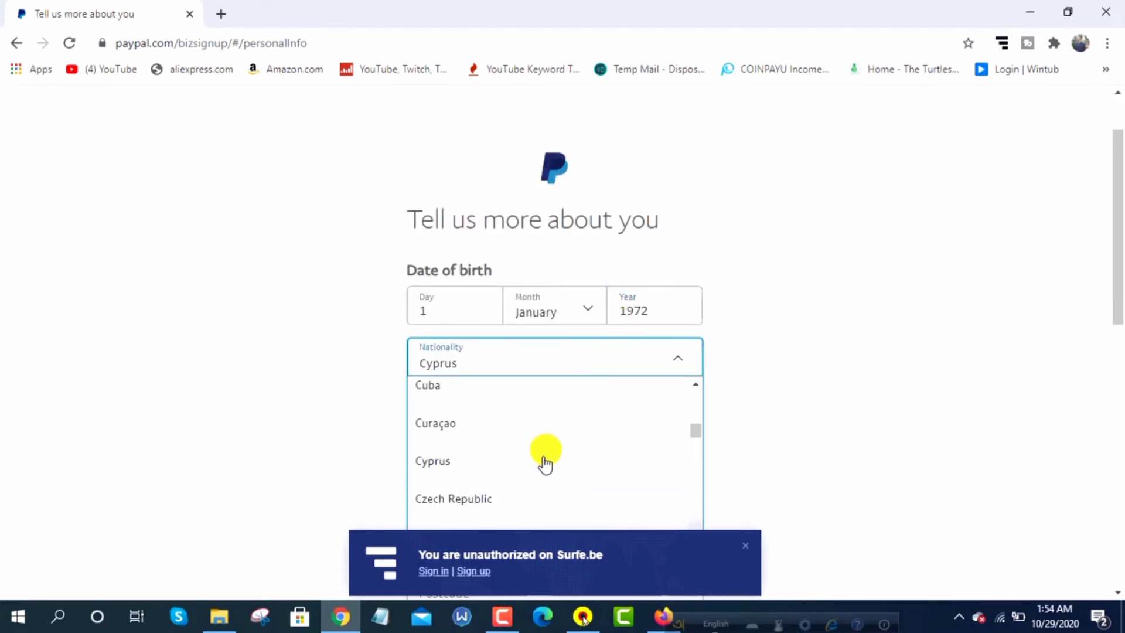
pyautogui.scroll(-3, 543, 472)
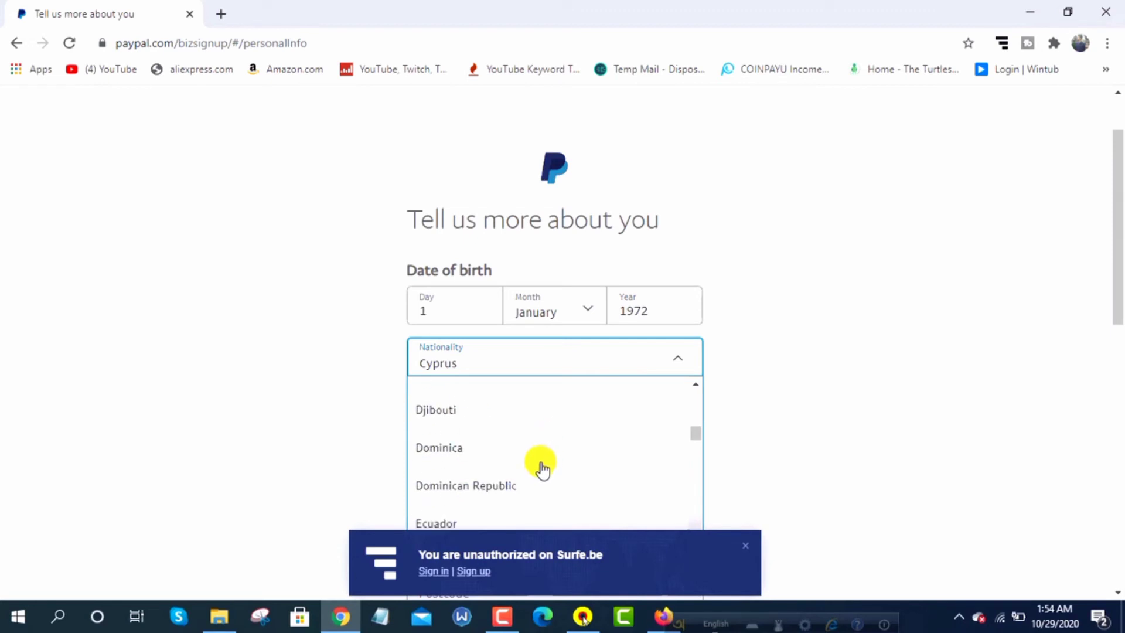
pyautogui.scroll(18, 543, 469)
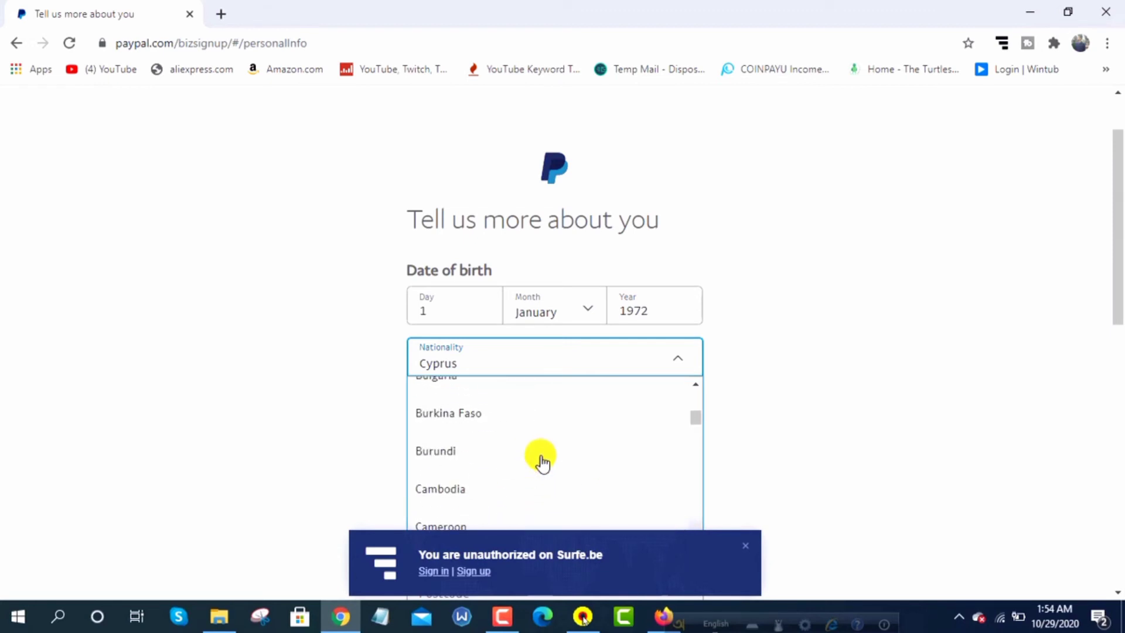
pyautogui.click(753, 544)
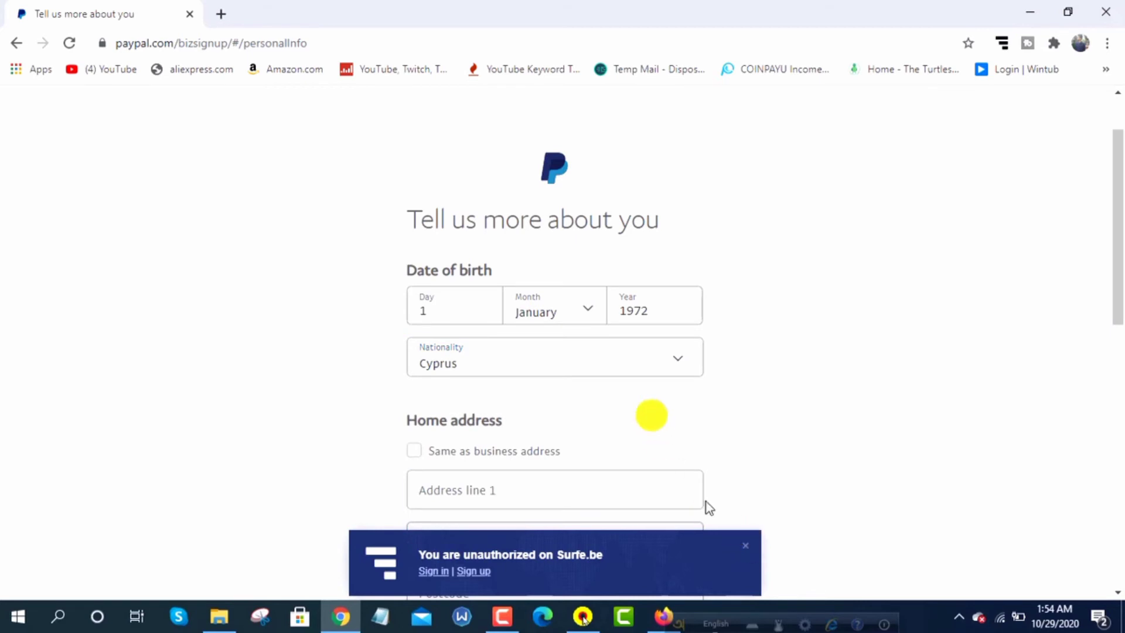
pyautogui.click(745, 545)
pyautogui.click(664, 361)
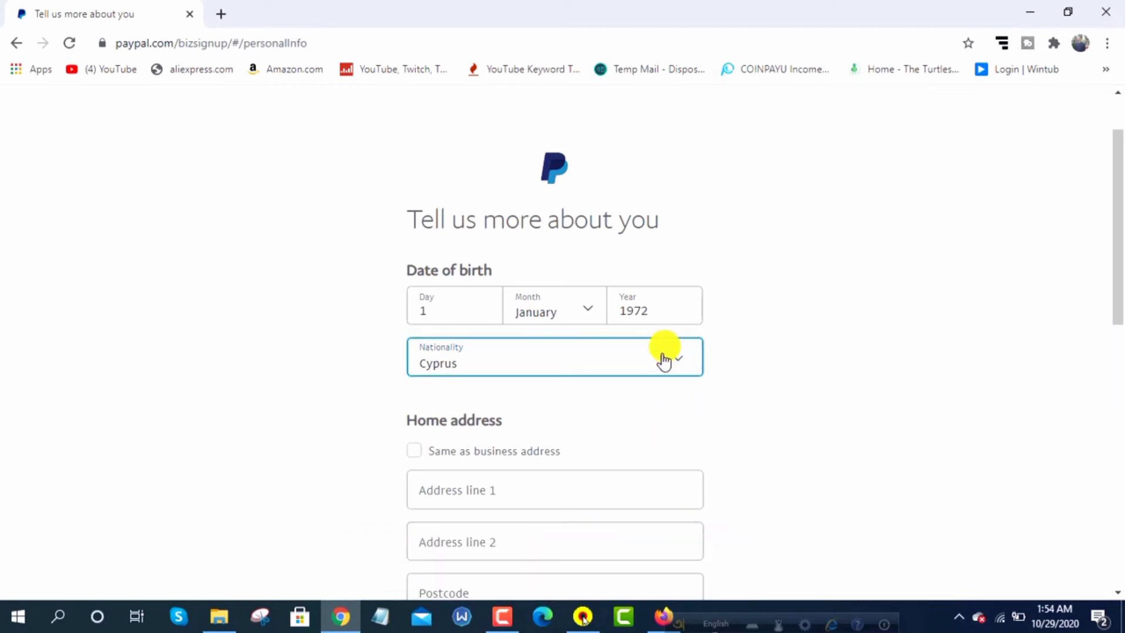
pyautogui.click(664, 361)
pyautogui.scroll(10, 535, 472)
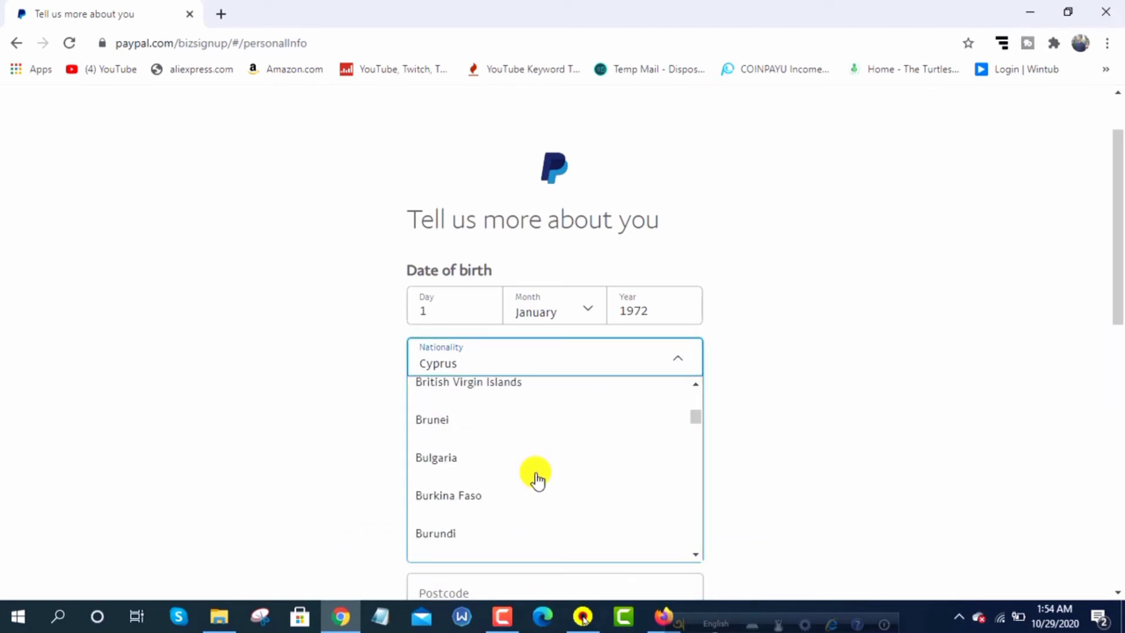
pyautogui.scroll(3, 536, 481)
pyautogui.scroll(4, 535, 477)
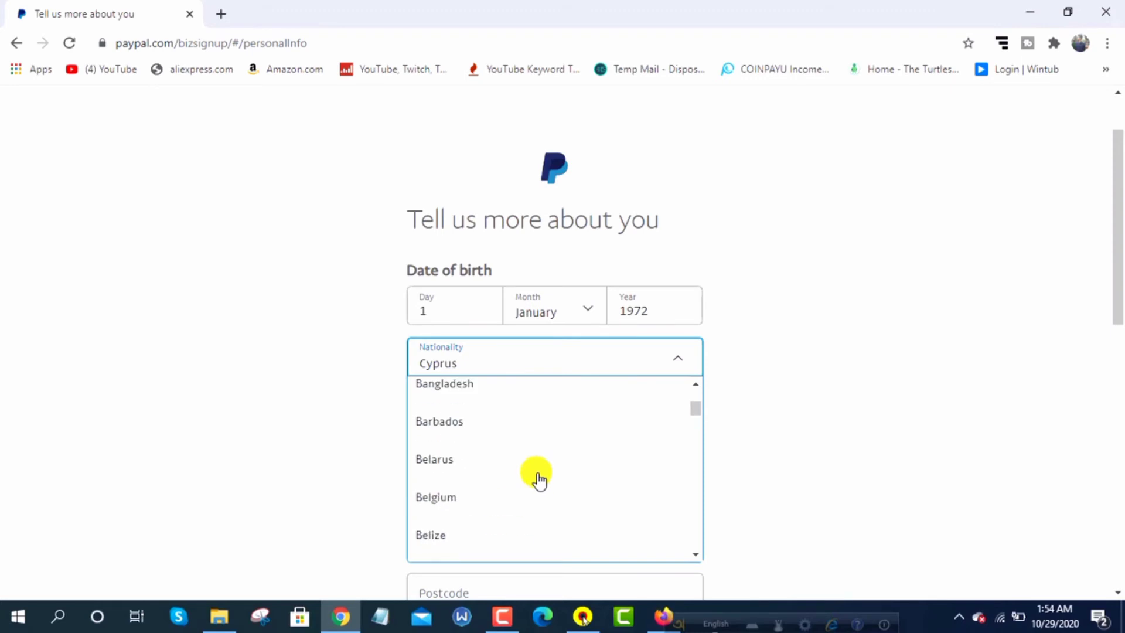
pyautogui.click(478, 388)
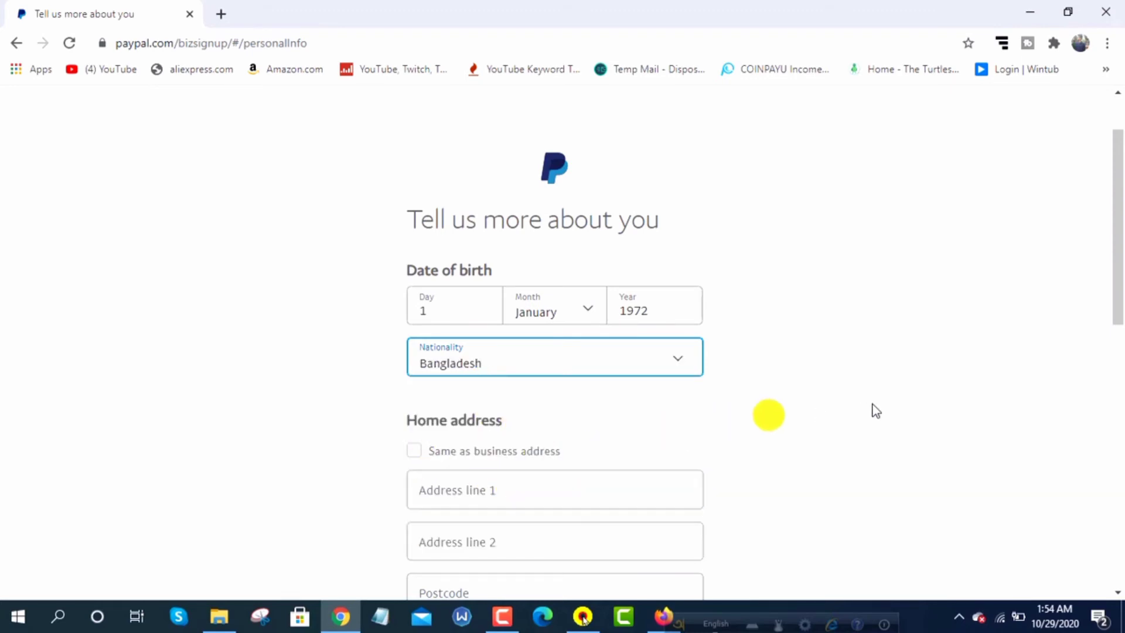
# Reuse the business address and business phone for the personal details, then submit
pyautogui.scroll(-2, 586, 396)
pyautogui.scroll(-3, 586, 404)
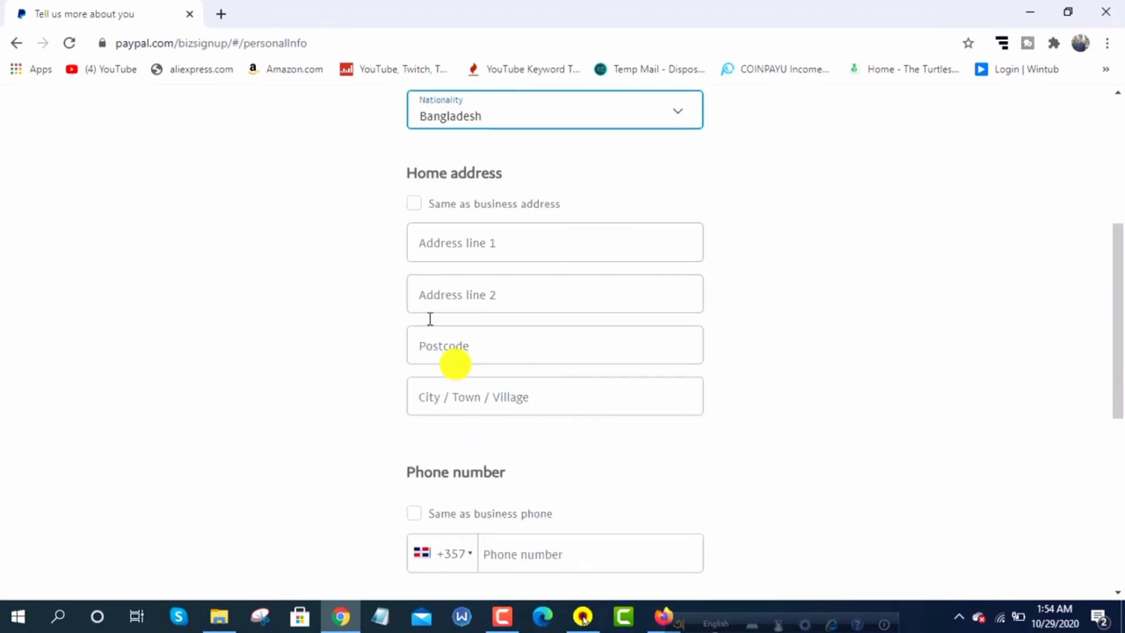
pyautogui.click(421, 352)
pyautogui.click(681, 392)
pyautogui.click(394, 205)
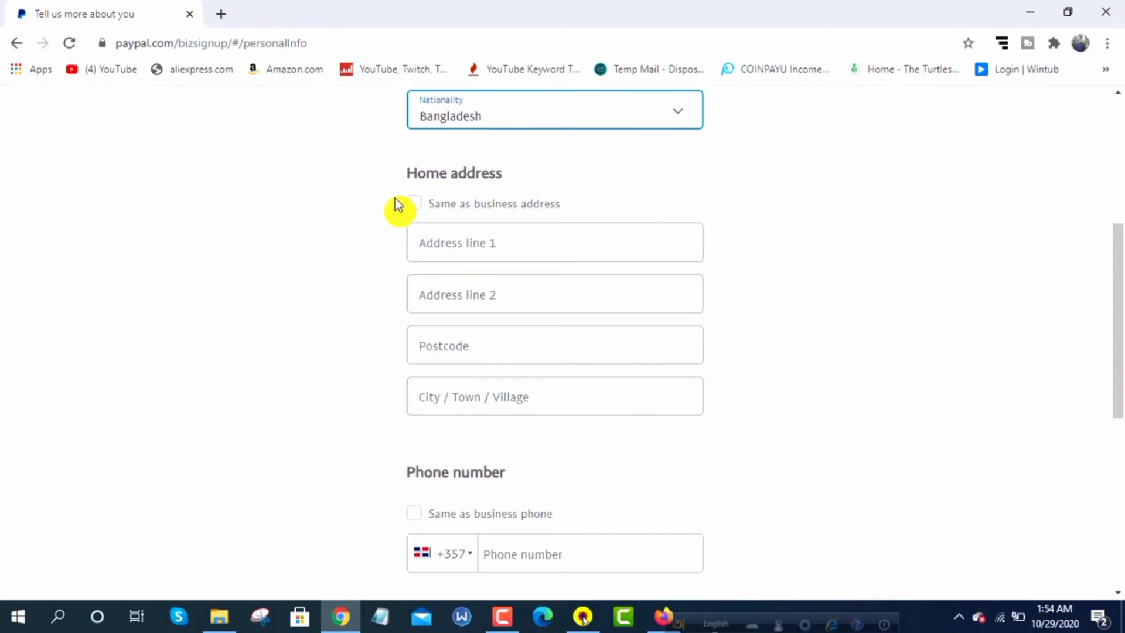
pyautogui.click(412, 204)
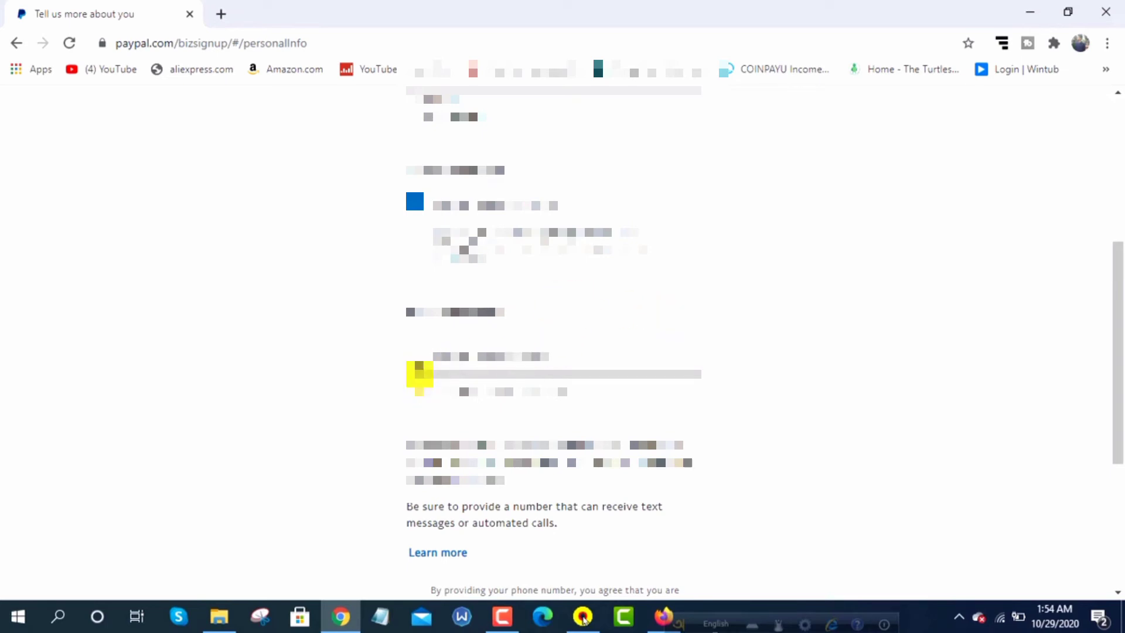
pyautogui.click(417, 351)
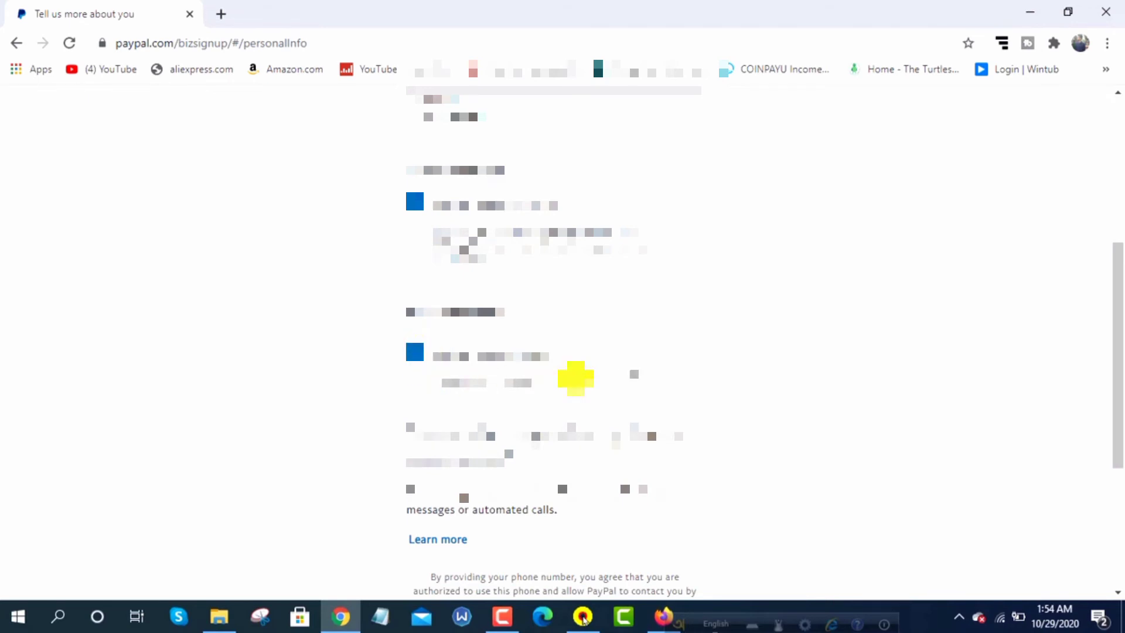
pyautogui.scroll(-5, 575, 378)
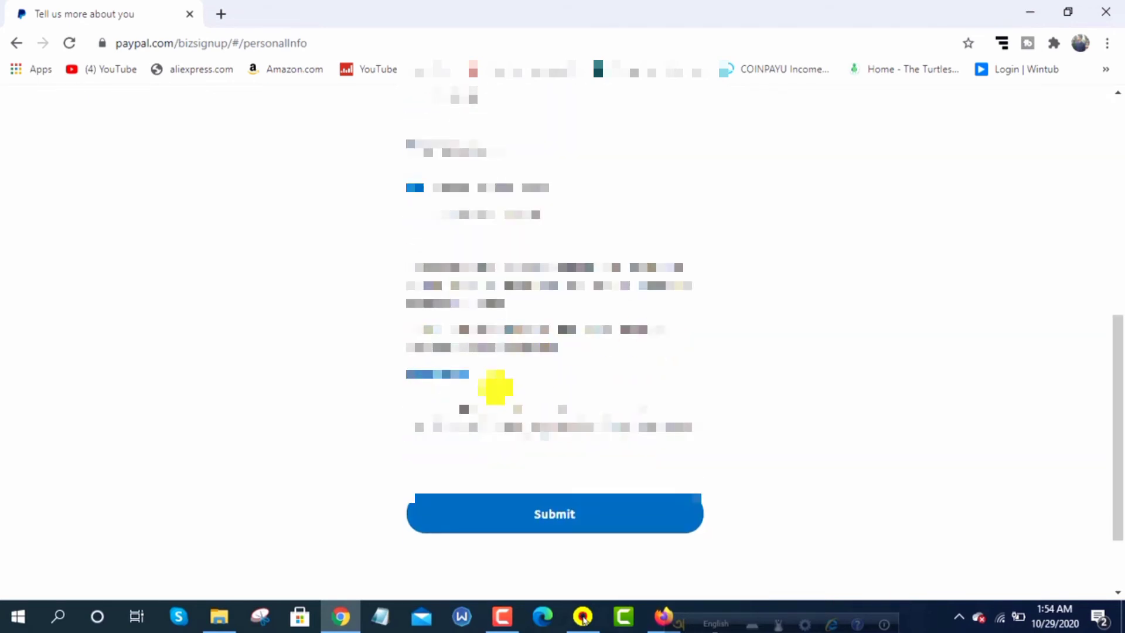
pyautogui.click(552, 517)
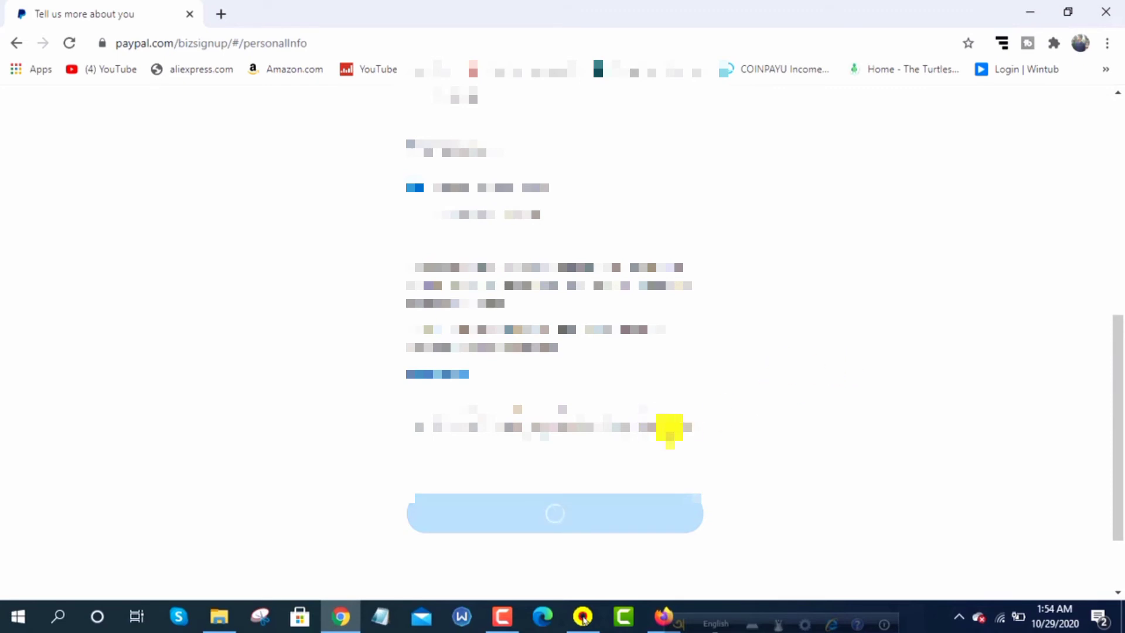
# Save the PayPal password in Chrome, look over the welcome page, and open 'Request or send funds'
pyautogui.scroll(-3, 756, 352)
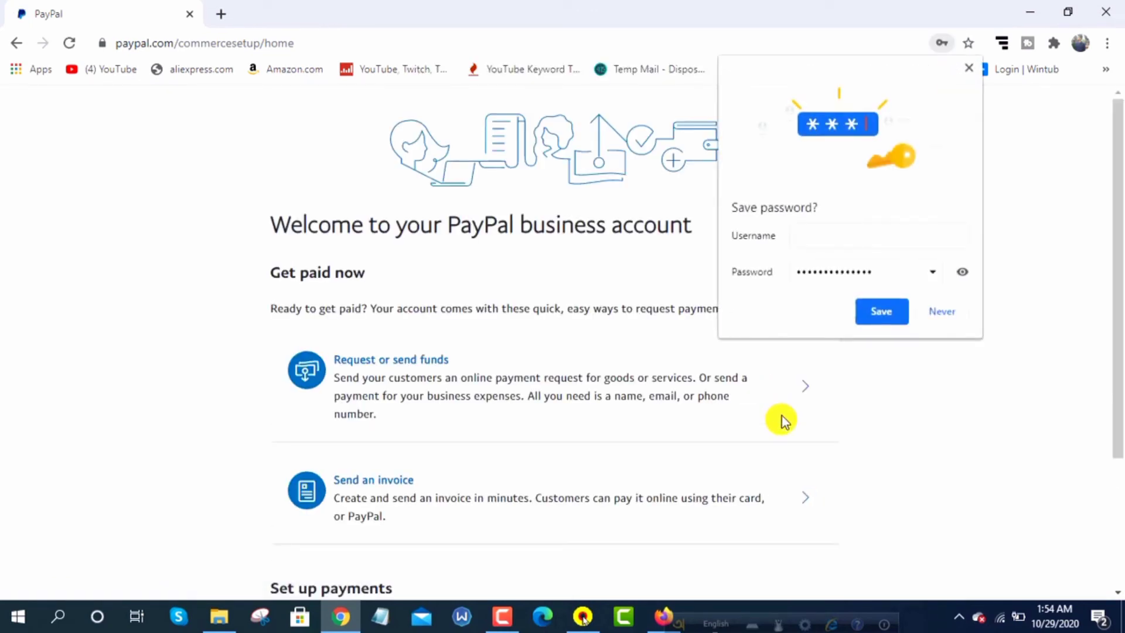
pyautogui.click(888, 314)
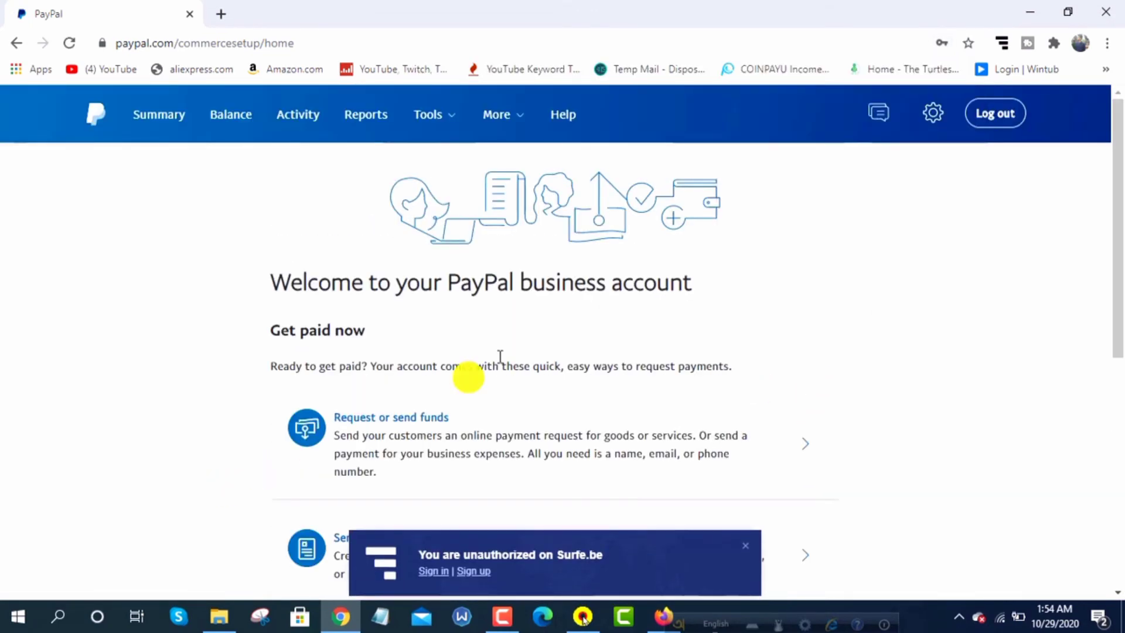
pyautogui.scroll(-6, 666, 334)
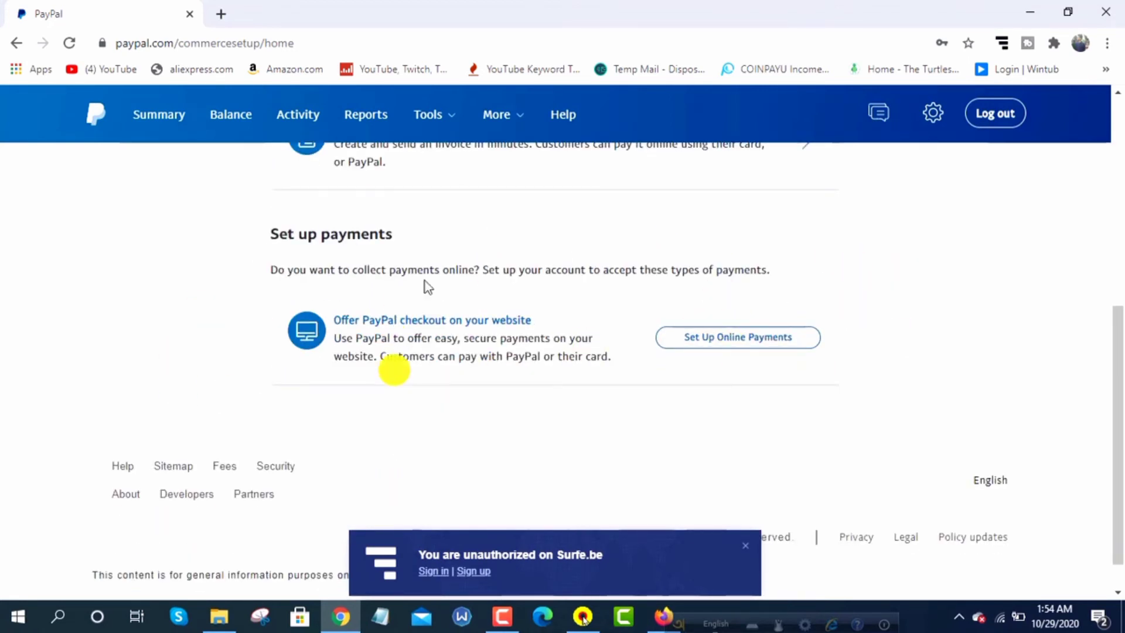
pyautogui.scroll(10, 516, 194)
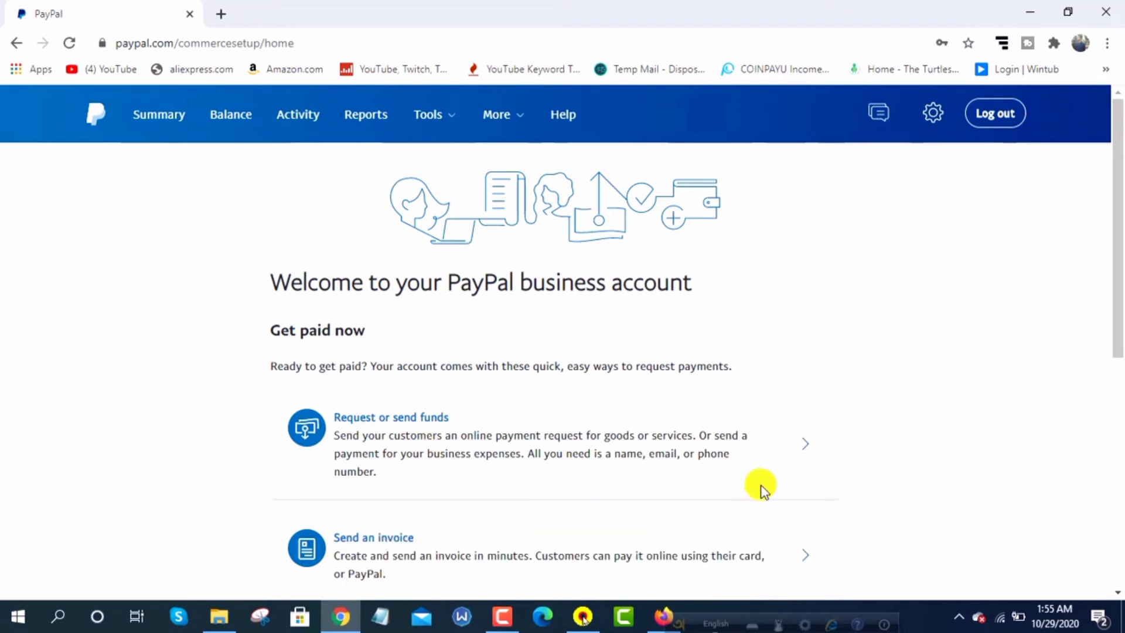
pyautogui.scroll(-1, 602, 427)
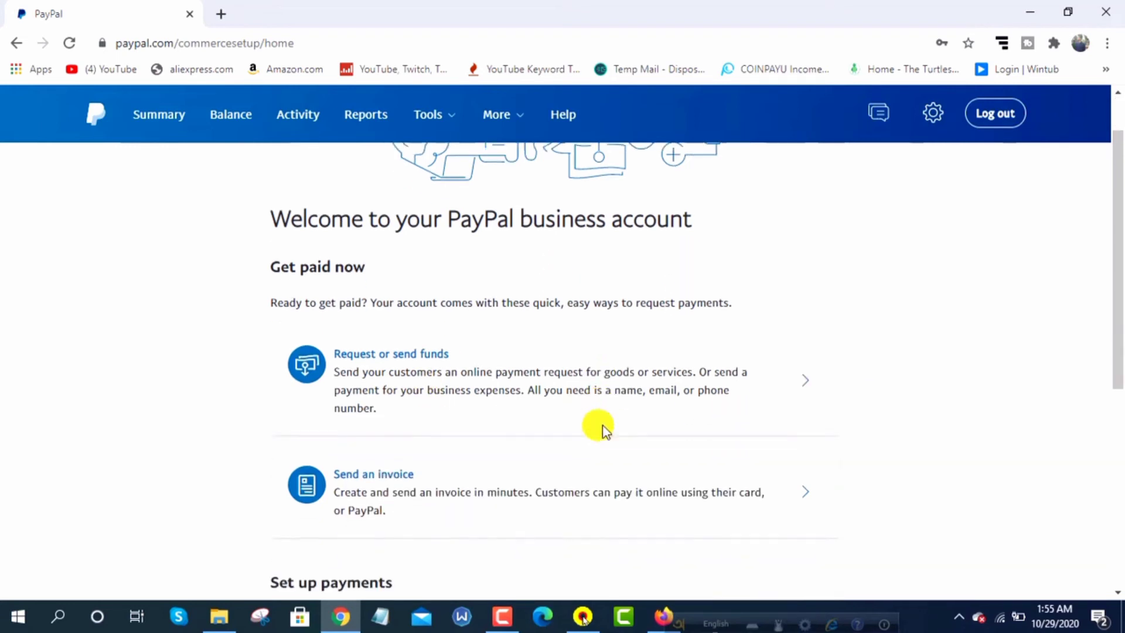
pyautogui.click(409, 339)
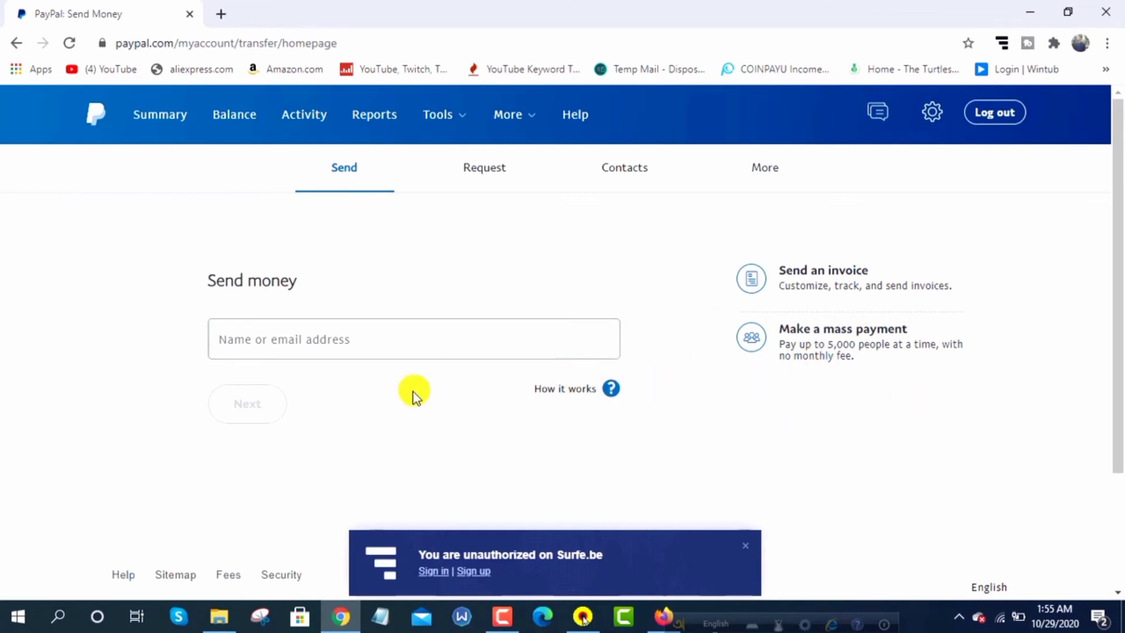
# Return PayPal to the welcome page and open Gmail from the Apps bookmark in a new tab
pyautogui.click(25, 47)
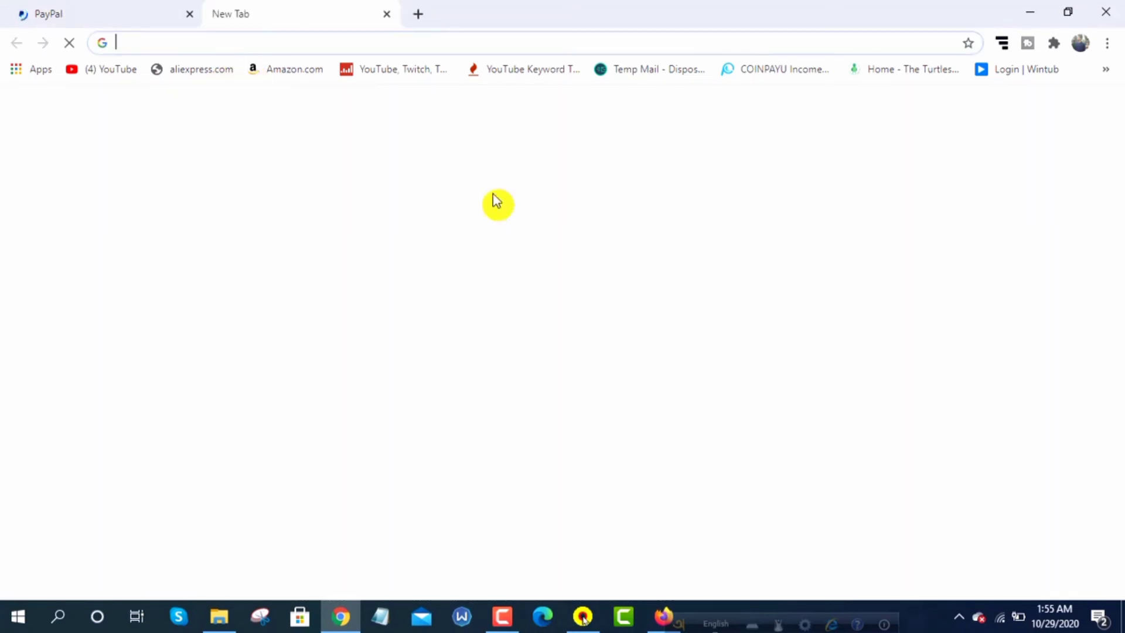
pyautogui.click(34, 70)
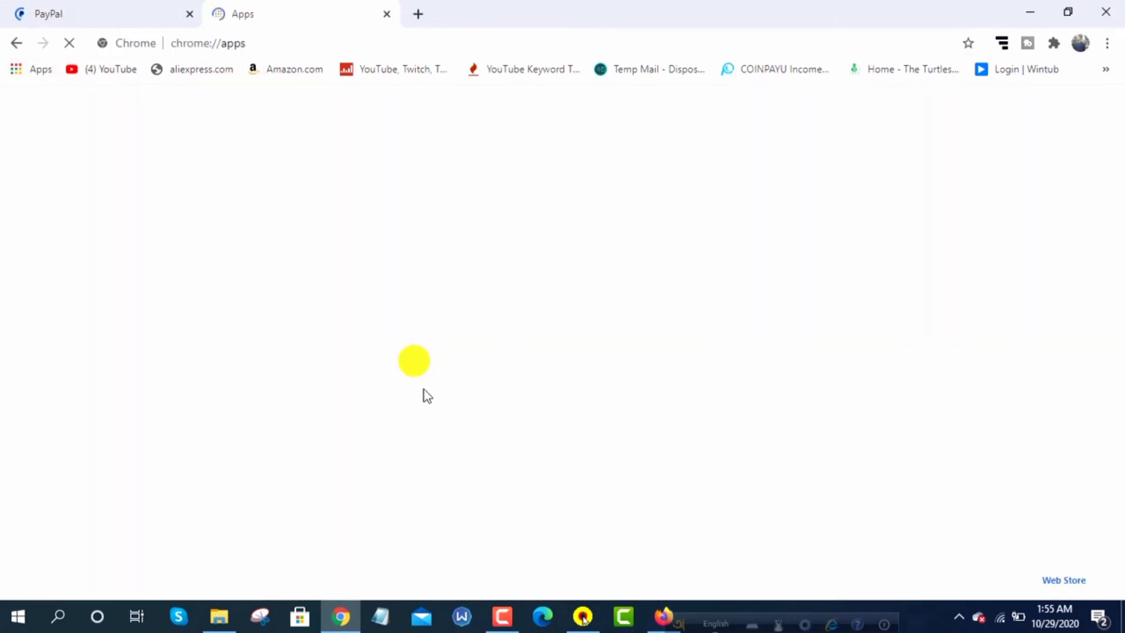
pyautogui.click(658, 214)
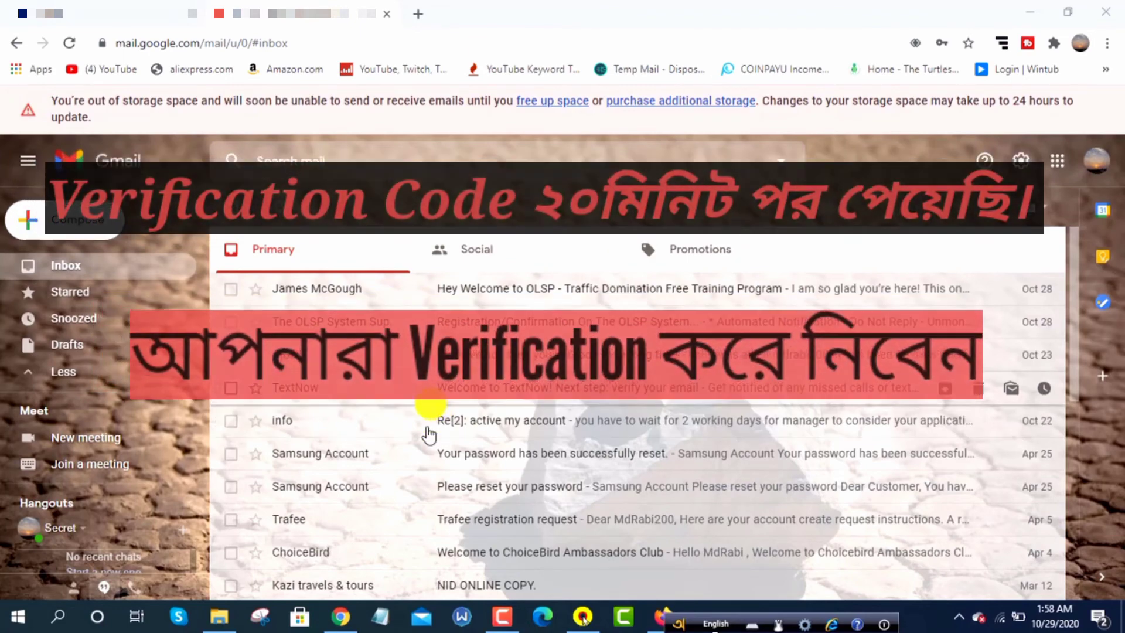
pyautogui.click(90, 8)
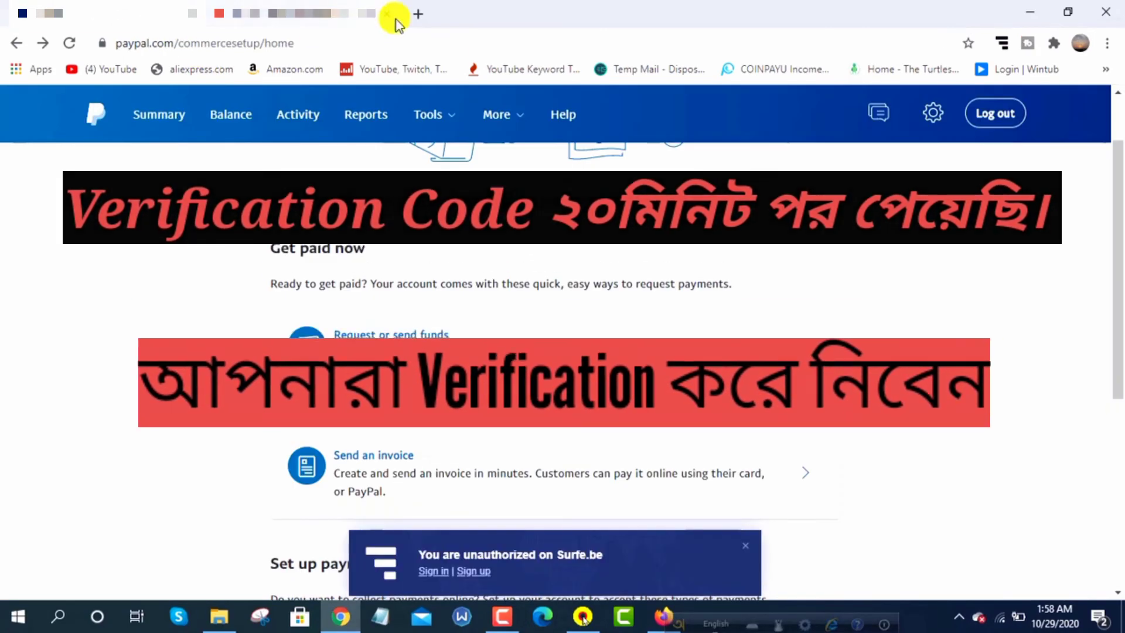
pyautogui.click(240, 12)
# On the Balance page, make U.S. Dollar the primary currency in place of Euro
pyautogui.click(287, 13)
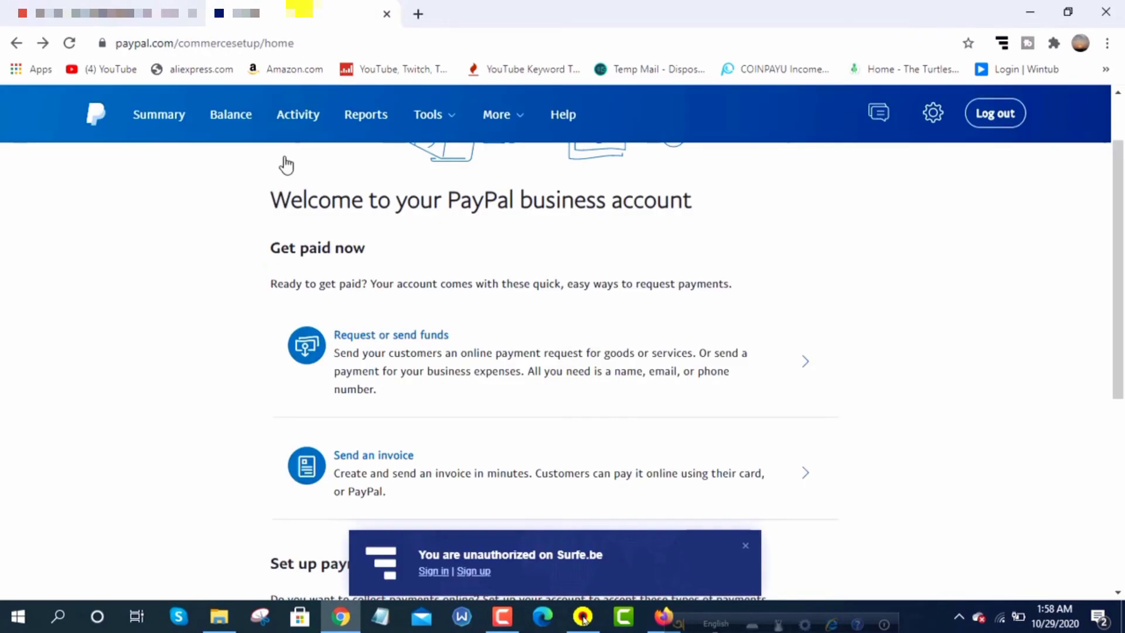
pyautogui.click(231, 114)
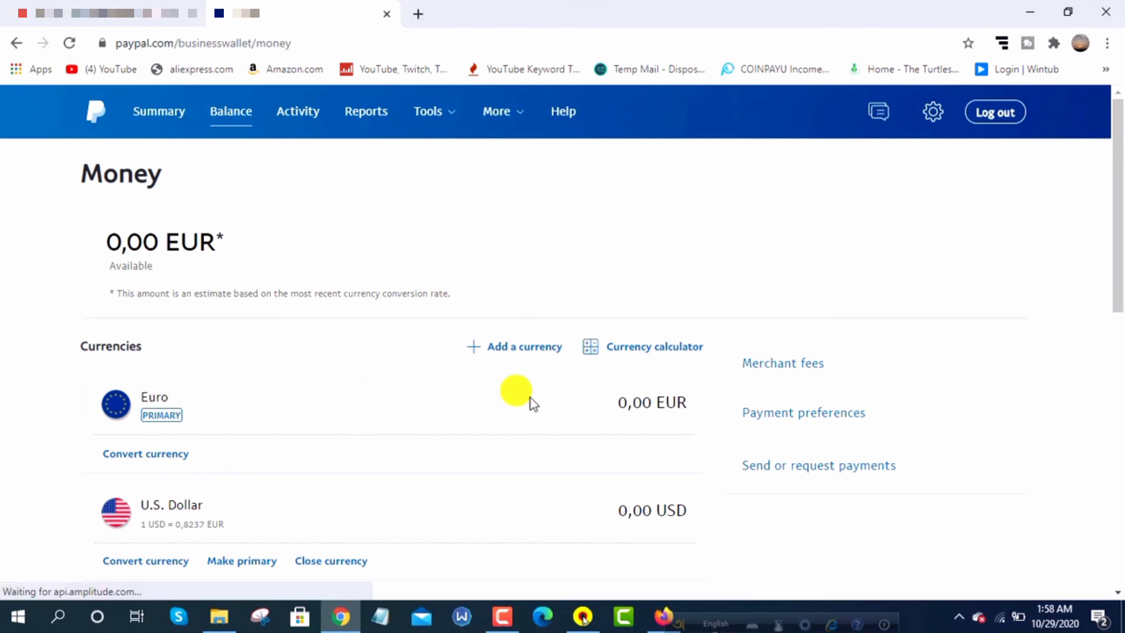
pyautogui.scroll(-2, 214, 501)
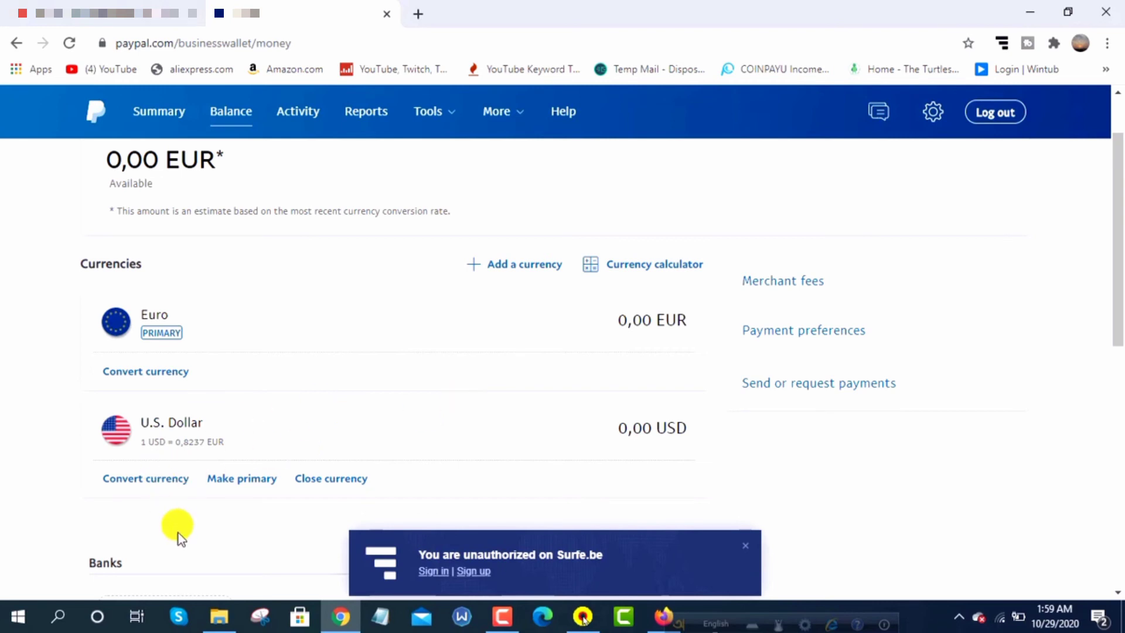
pyautogui.click(582, 469)
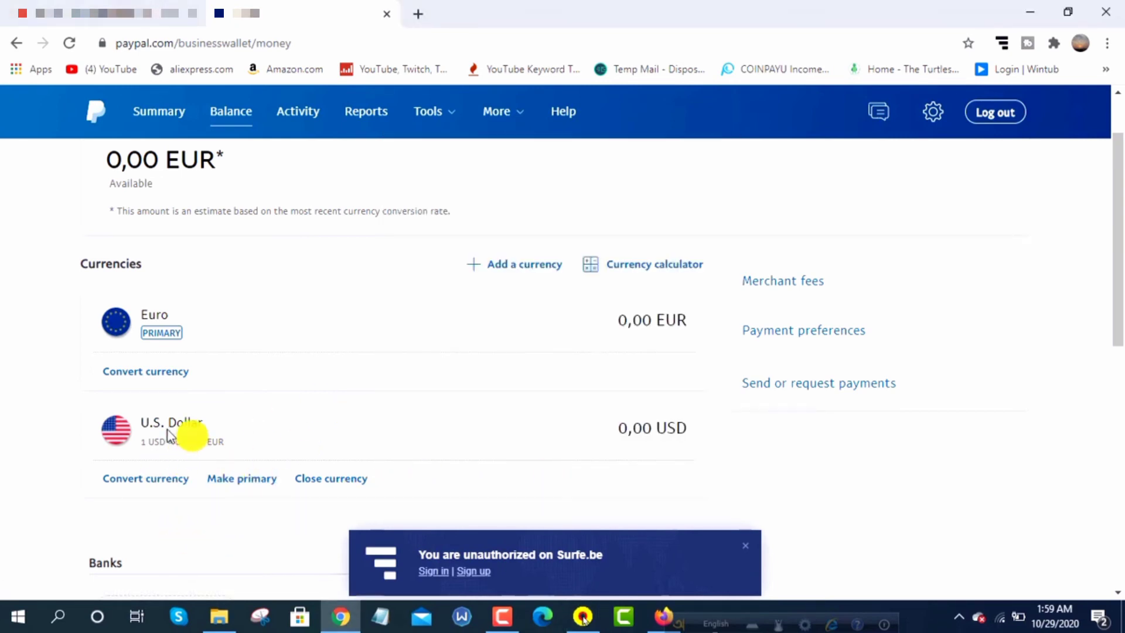
pyautogui.click(241, 481)
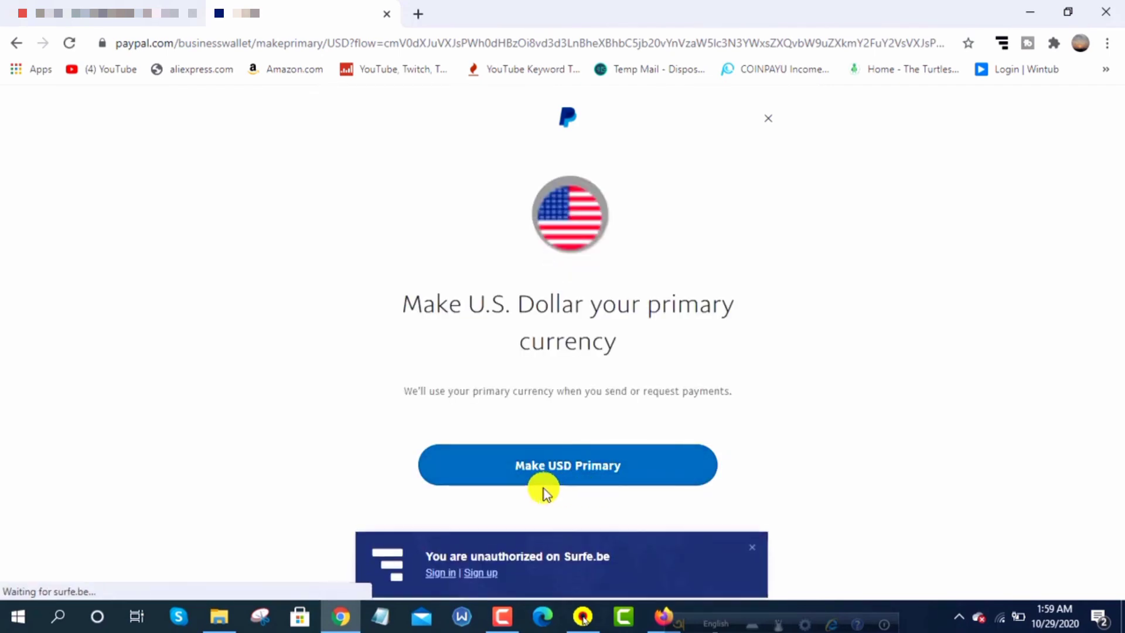
pyautogui.click(532, 466)
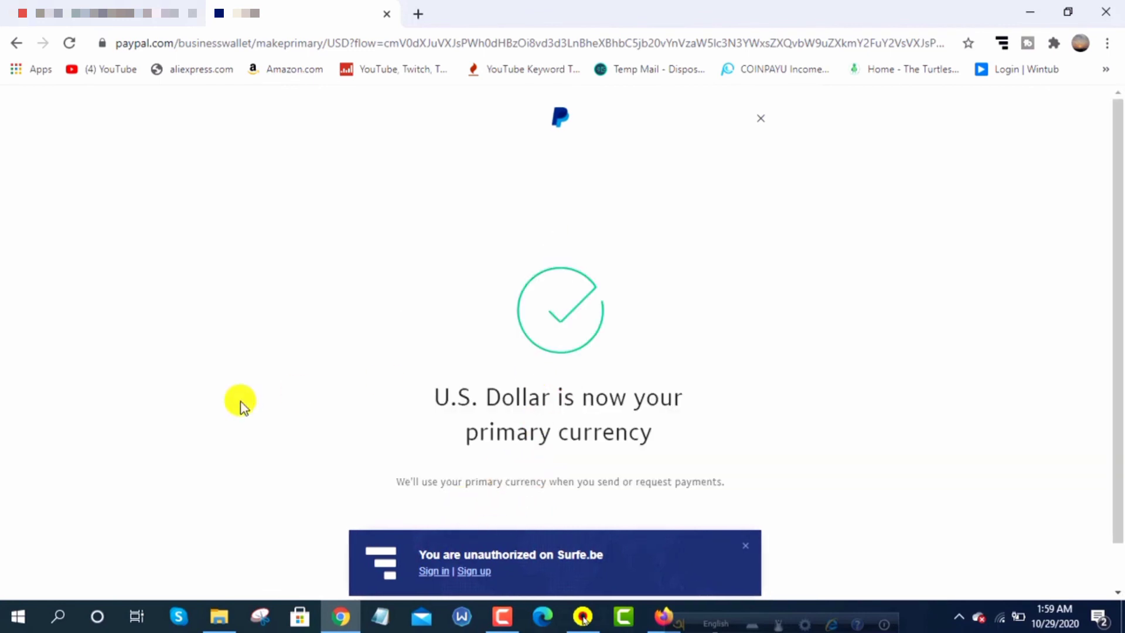
pyautogui.scroll(-1, 641, 389)
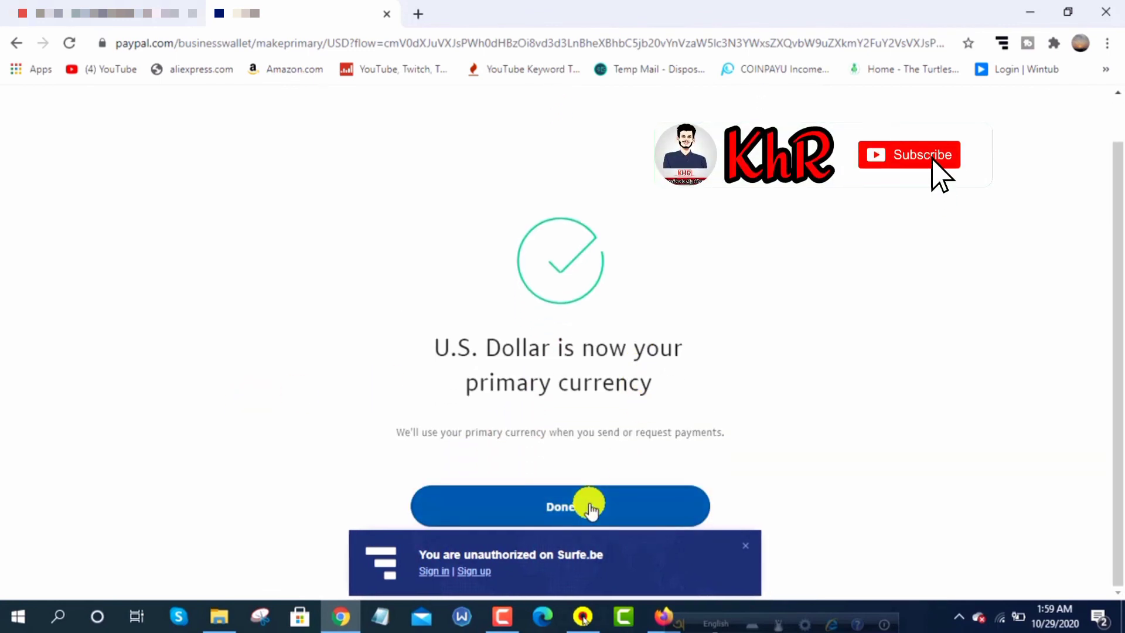
pyautogui.click(590, 507)
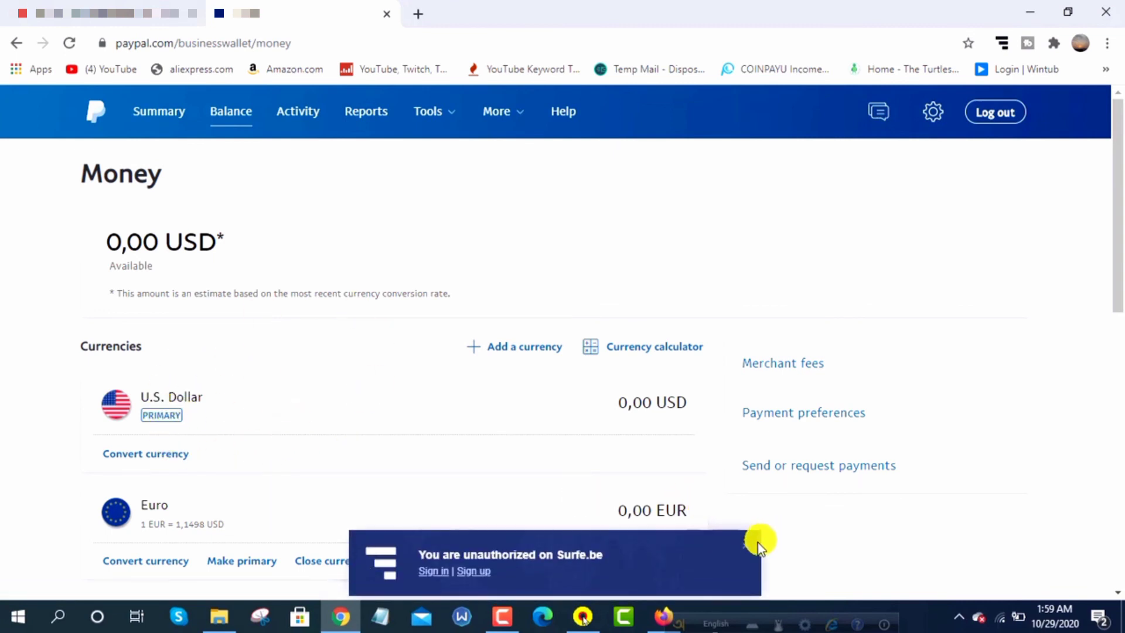
# Open Your Profile from the gear menu and review the Login and security details
pyautogui.click(750, 547)
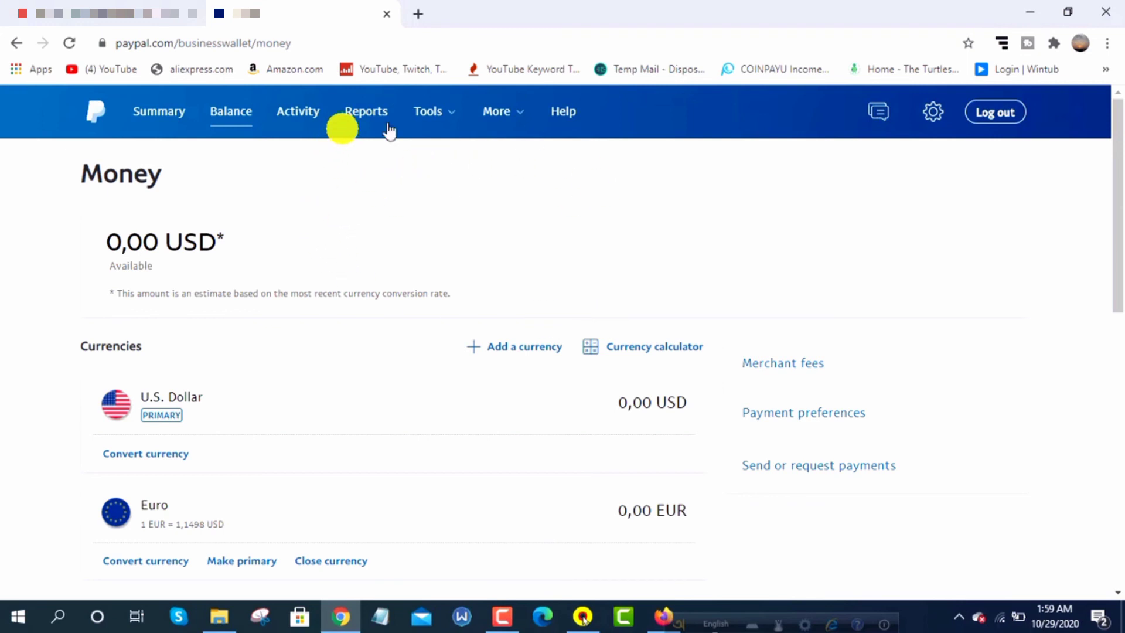
pyautogui.click(507, 112)
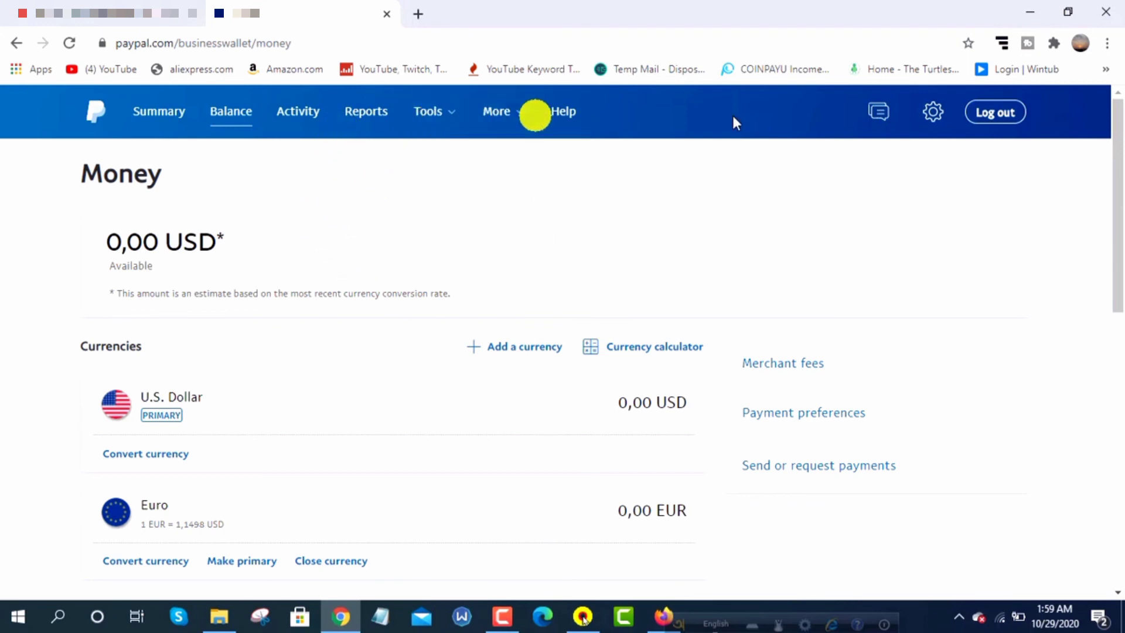
pyautogui.click(936, 117)
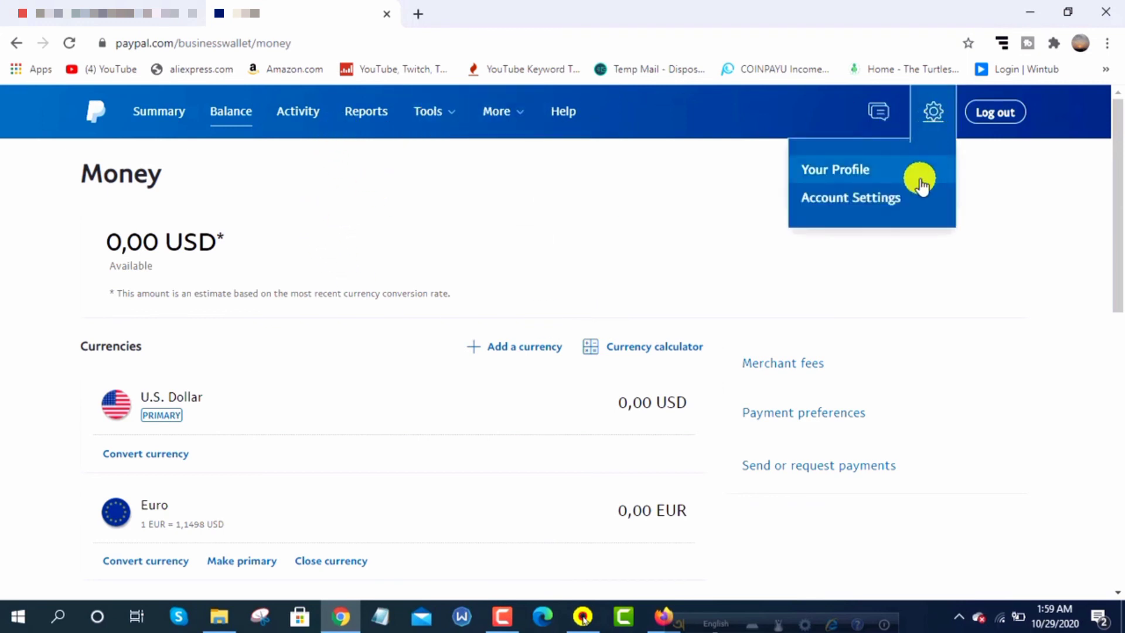
pyautogui.click(865, 174)
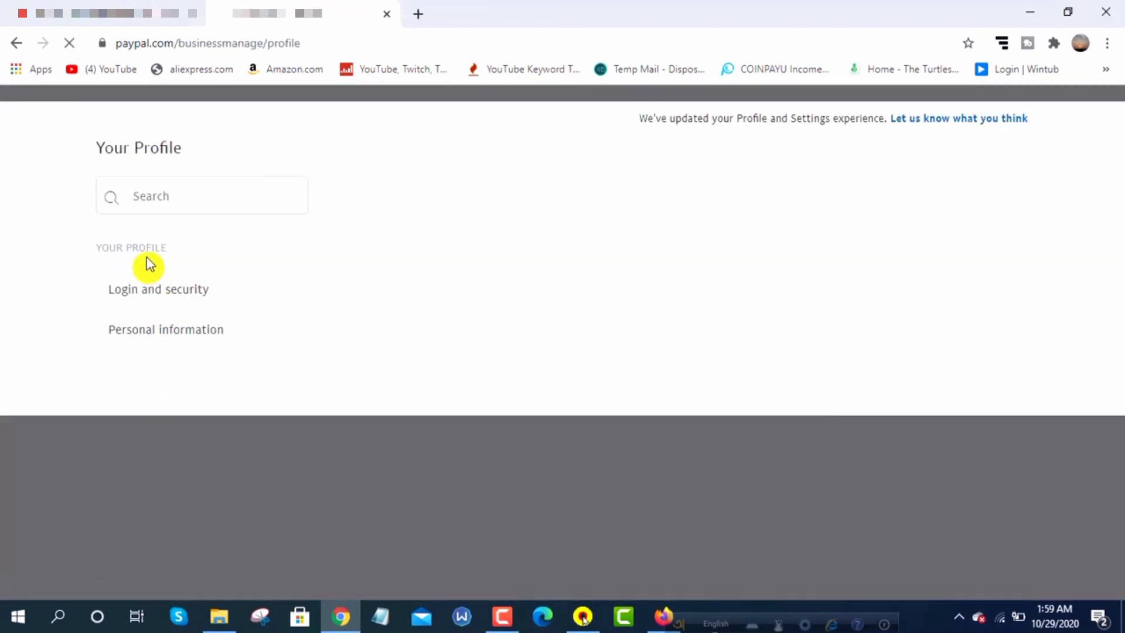
pyautogui.click(157, 289)
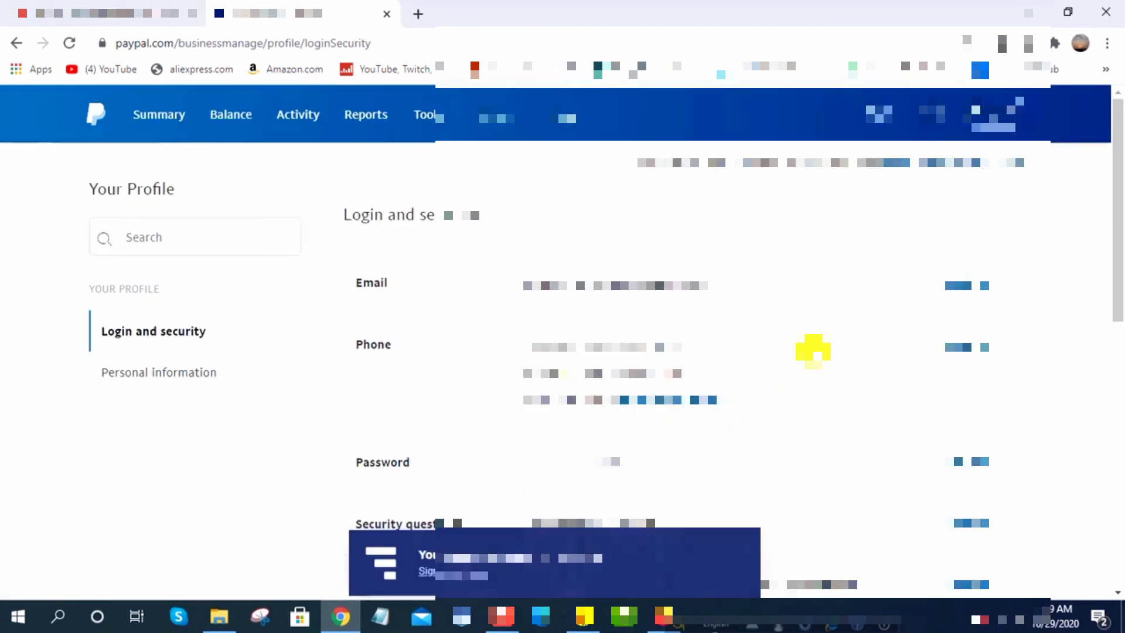
pyautogui.scroll(-2, 813, 350)
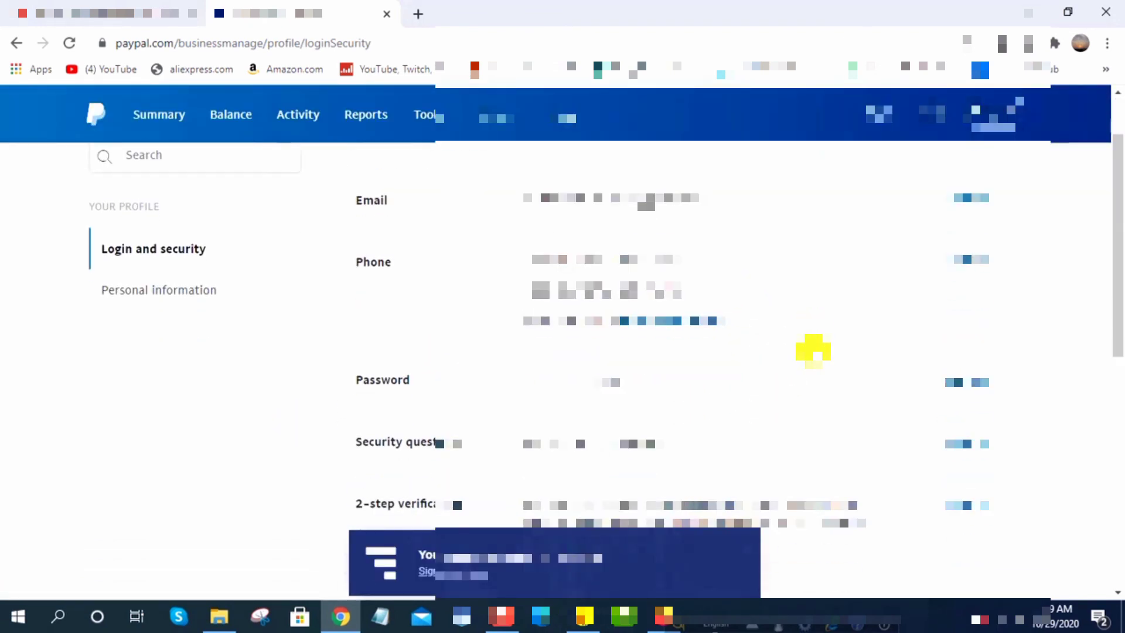
pyautogui.scroll(2, 835, 338)
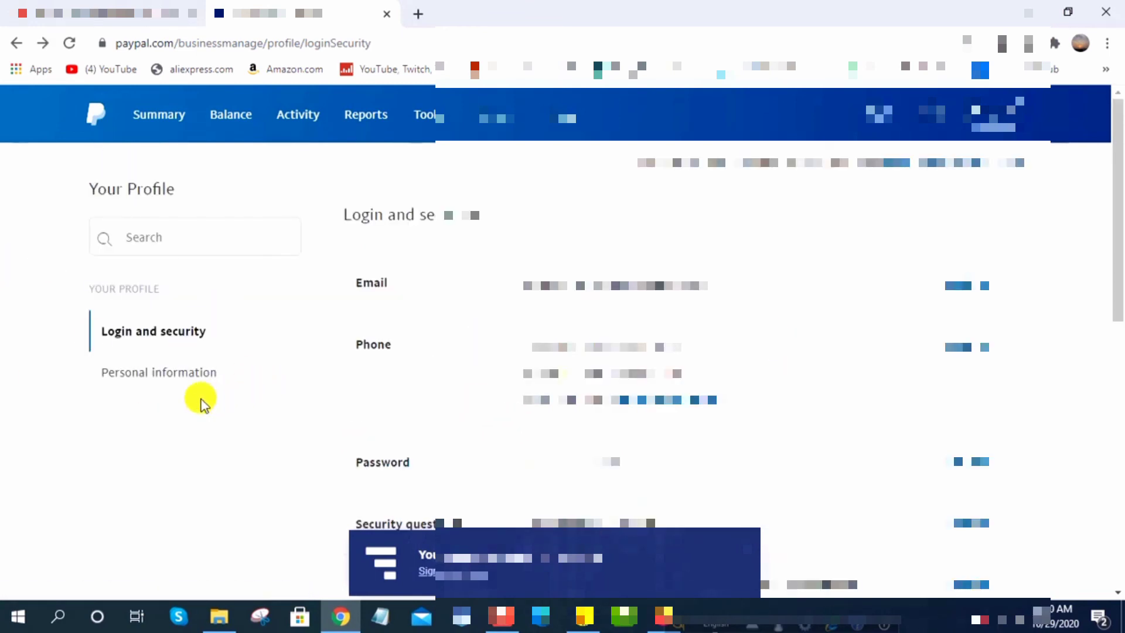
# Review the Personal information section, then open Account Settings from the gear menu
pyautogui.click(188, 375)
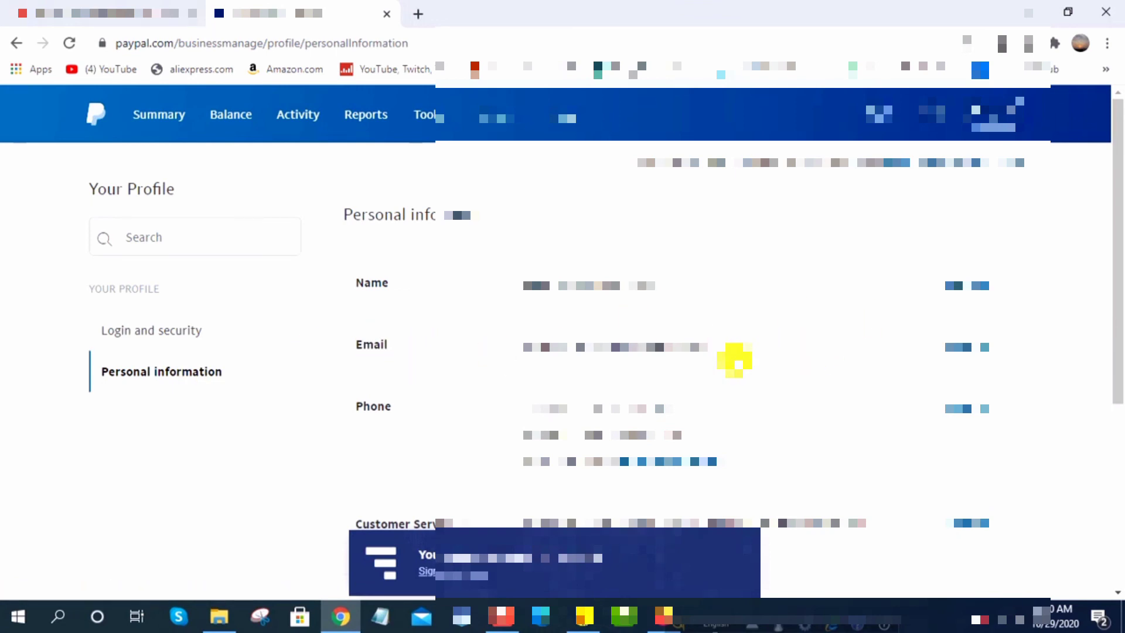
pyautogui.scroll(-4, 737, 359)
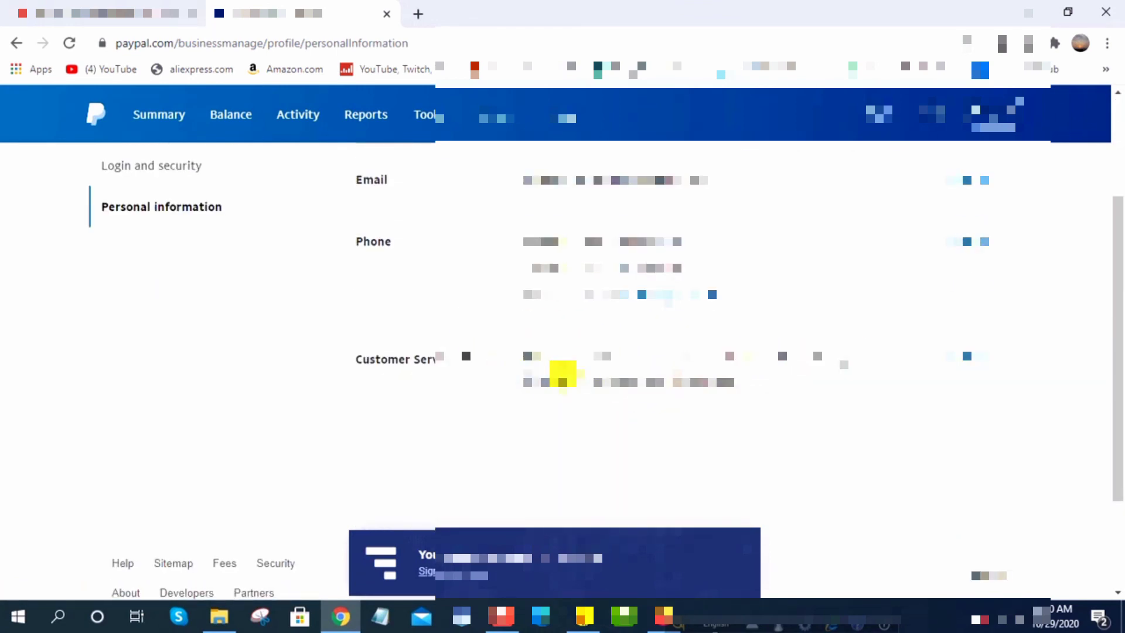
pyautogui.scroll(3, 589, 316)
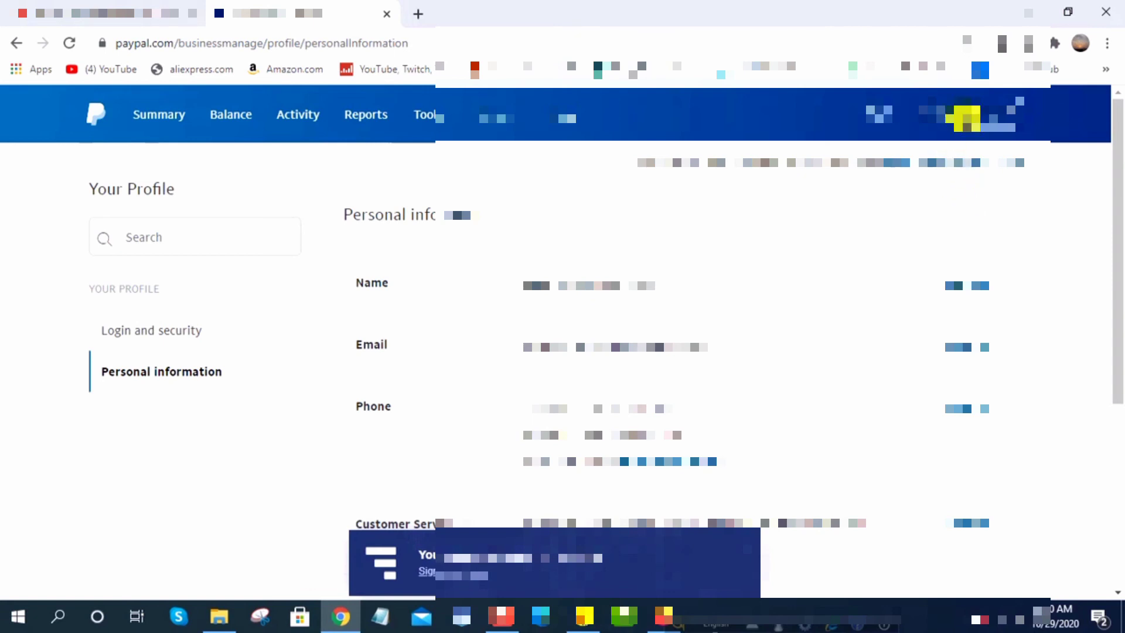
pyautogui.click(932, 112)
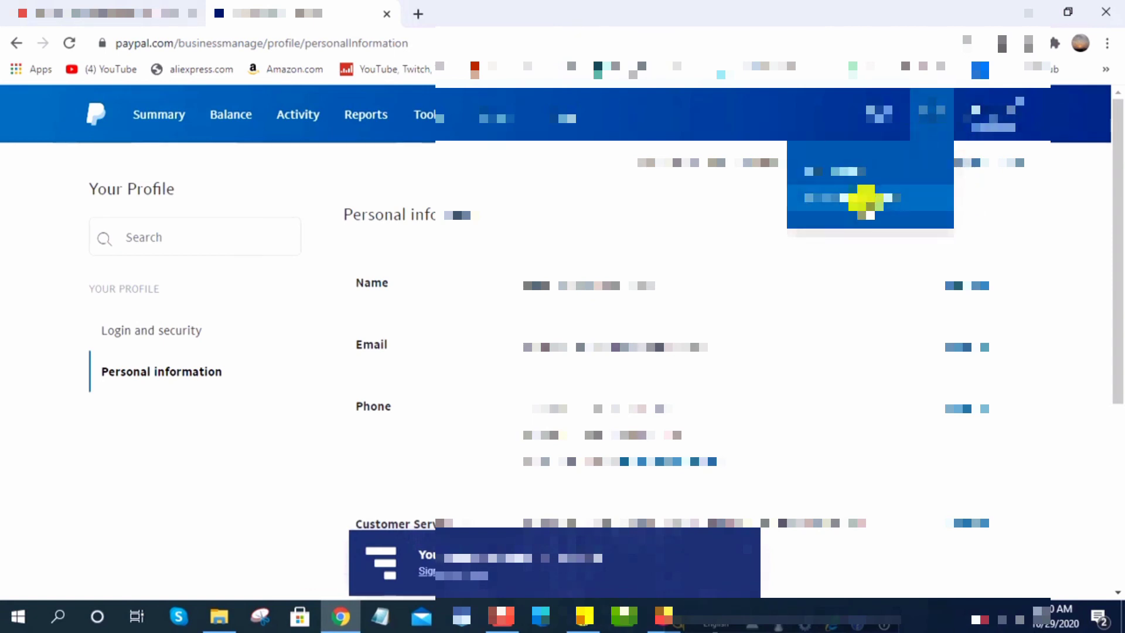
pyautogui.click(836, 238)
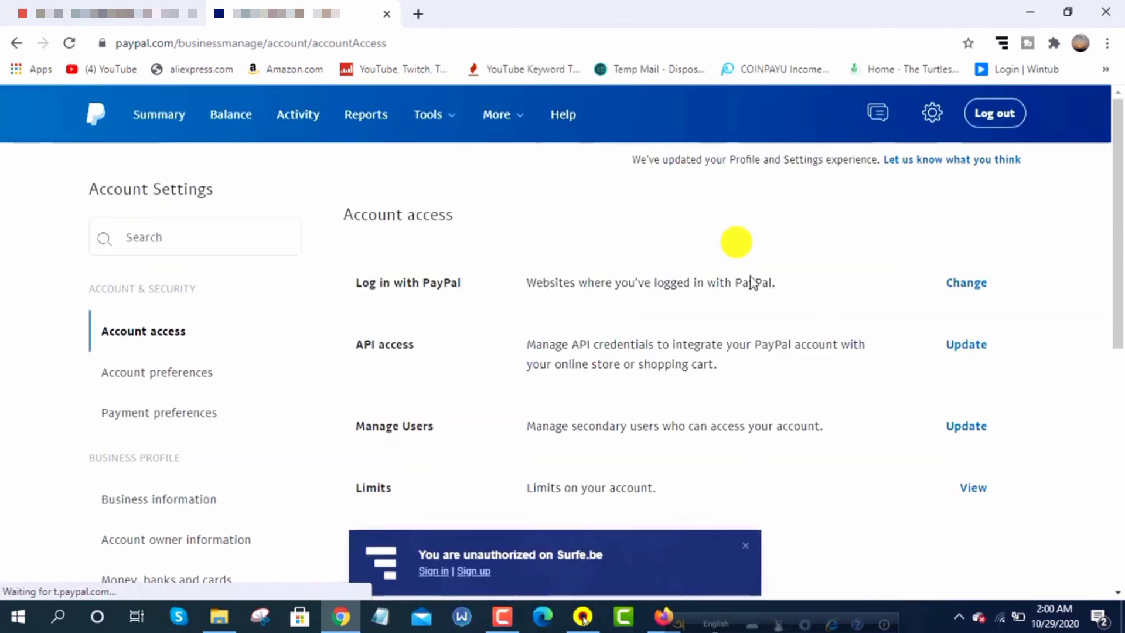
# Scroll through Account Settings, then go back to the Summary dashboard via the PayPal logo
pyautogui.scroll(-3, 194, 452)
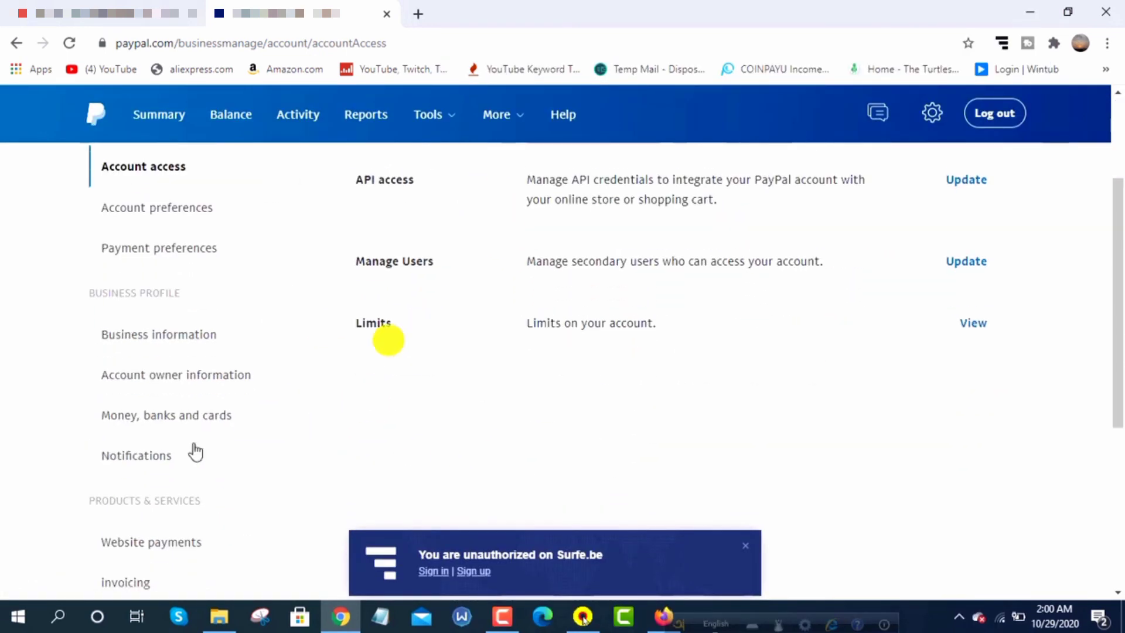
pyautogui.scroll(-6, 176, 469)
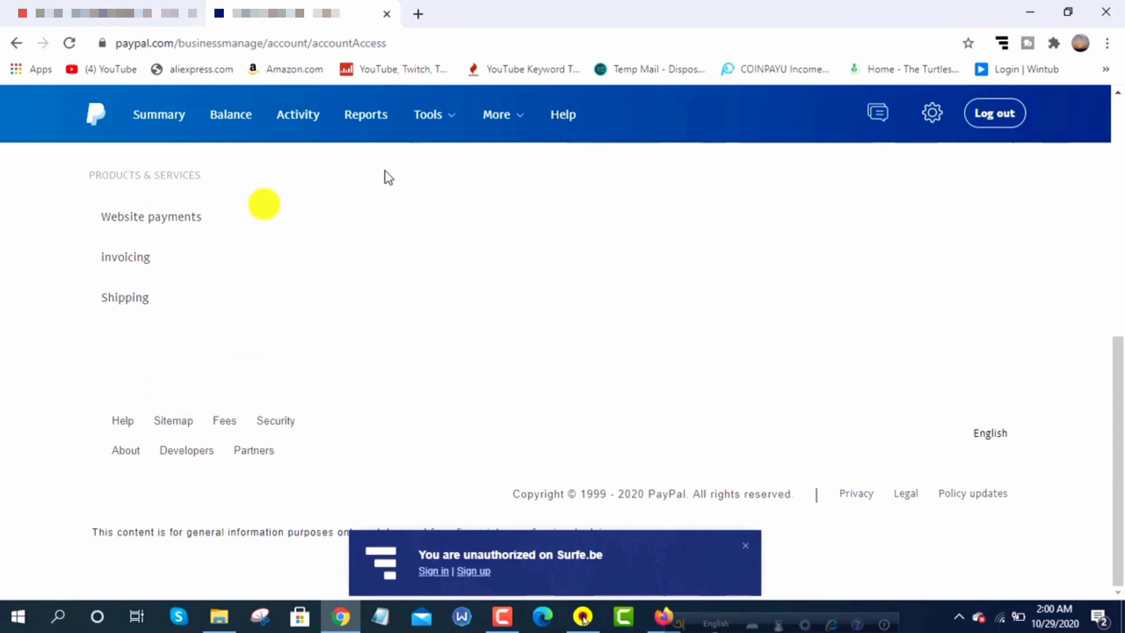
pyautogui.click(106, 122)
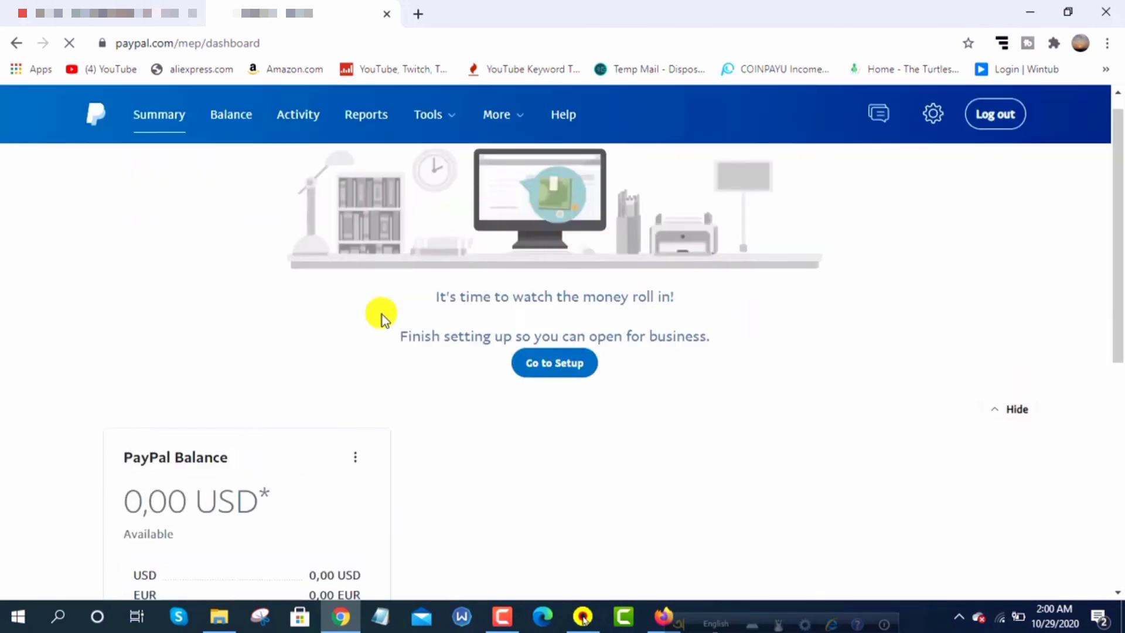
pyautogui.scroll(-4, 377, 314)
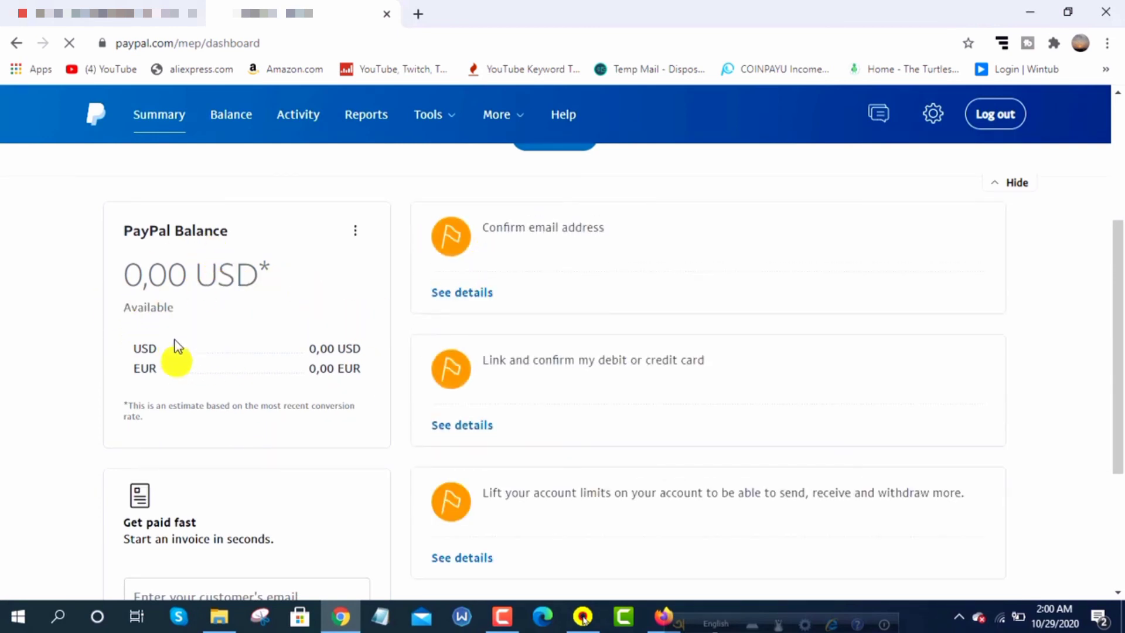
pyautogui.scroll(-3, 198, 284)
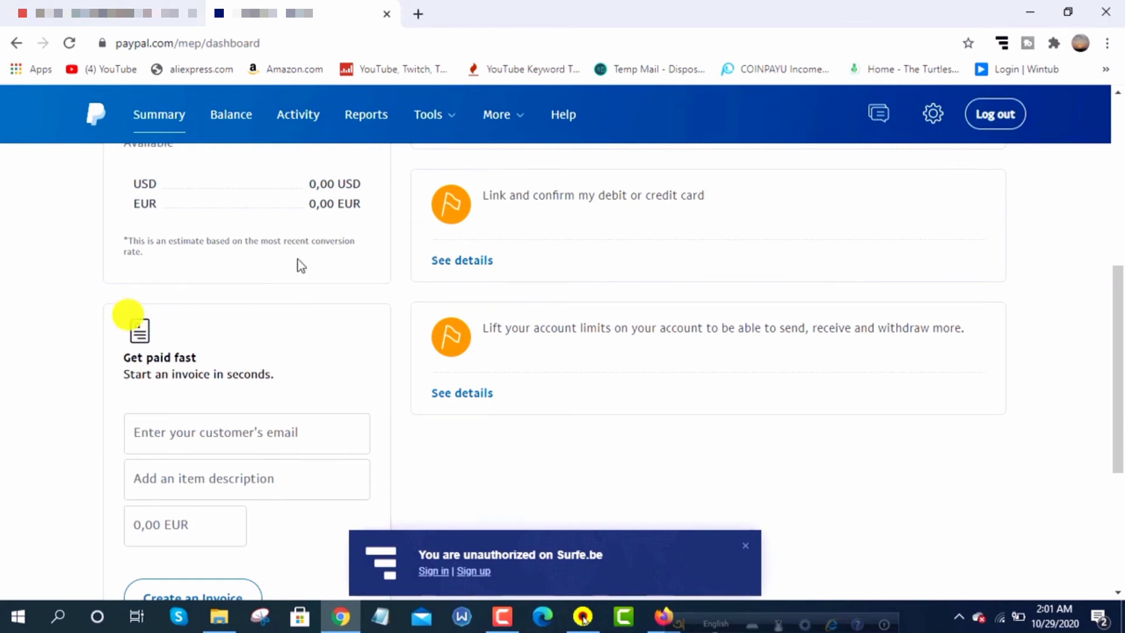
pyautogui.scroll(-3, 237, 355)
pyautogui.scroll(-2, 251, 329)
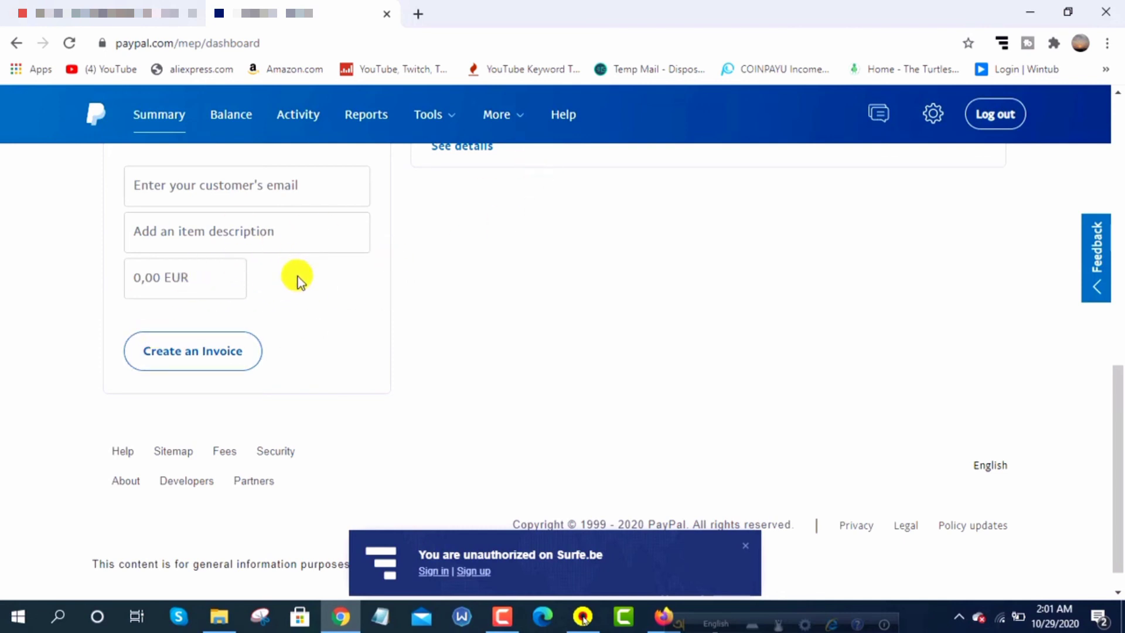
pyautogui.scroll(6, 254, 291)
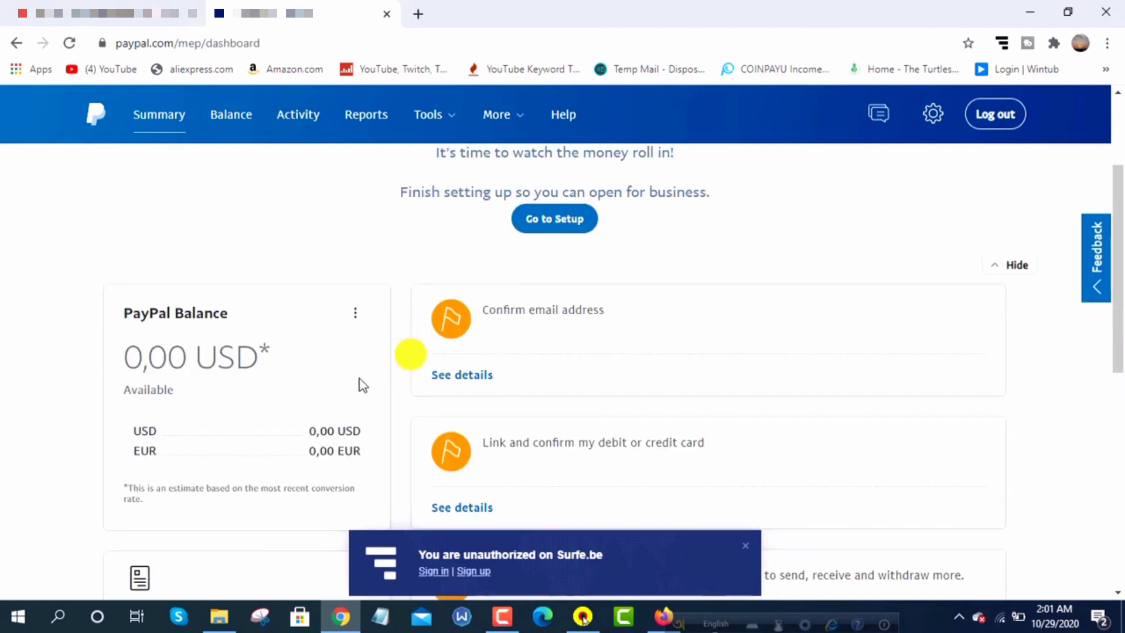